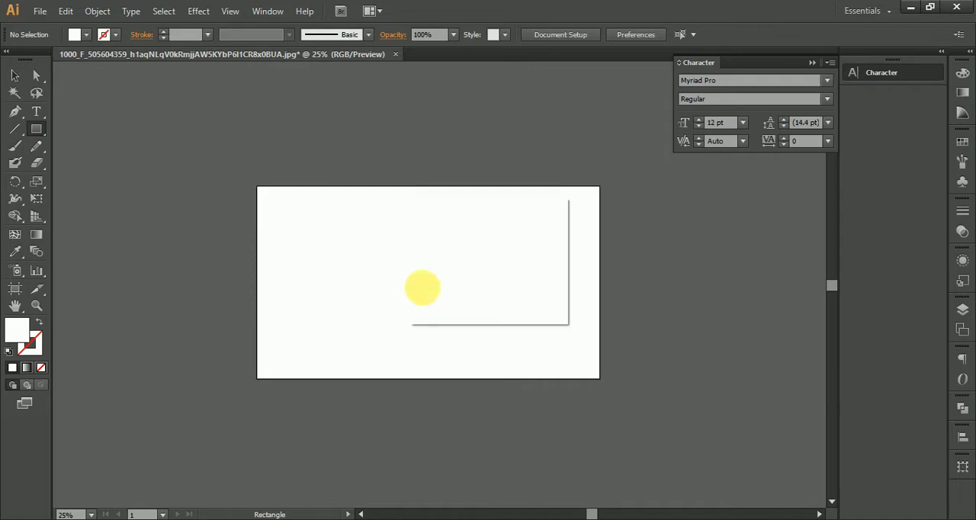
Create a 1920 by 1080 px rectangle and centre it horizontally and vertically on the artboard
type("1920")
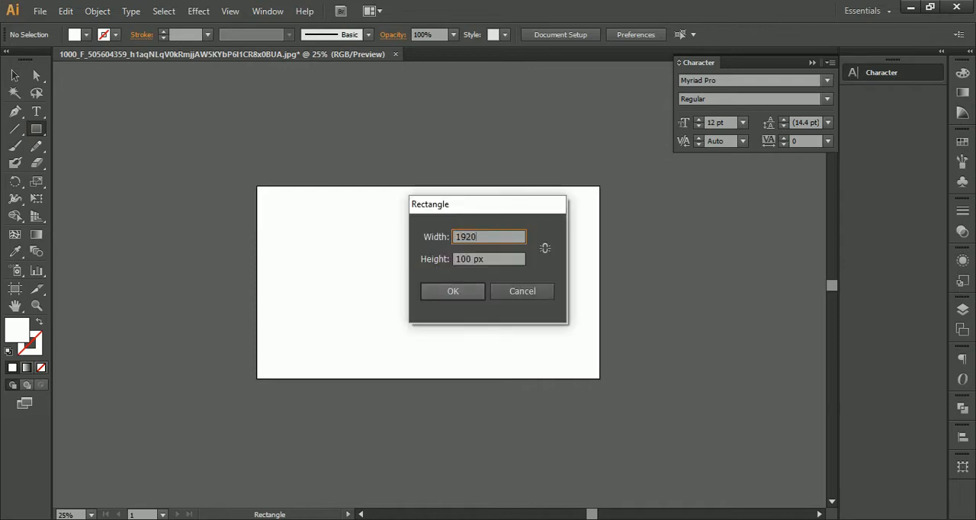
key("Tab")
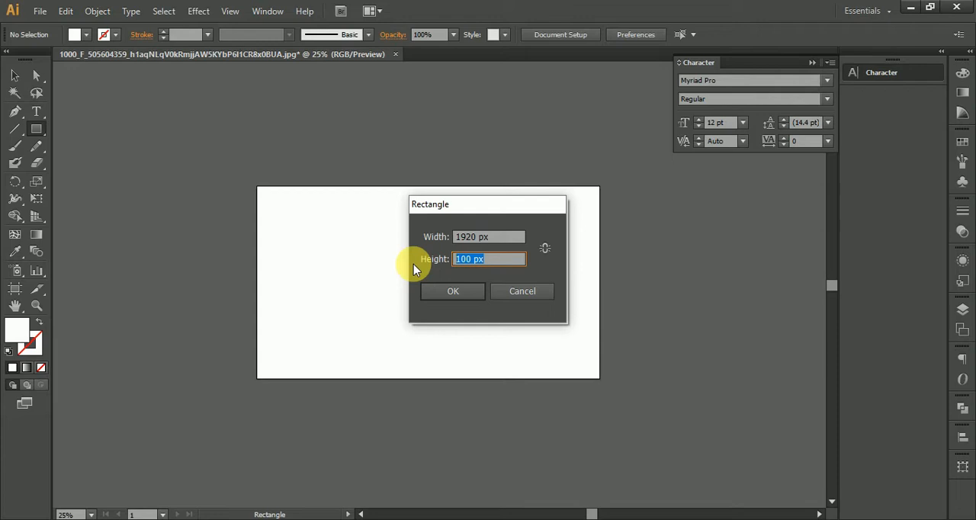
type("1080")
left_click(453, 288)
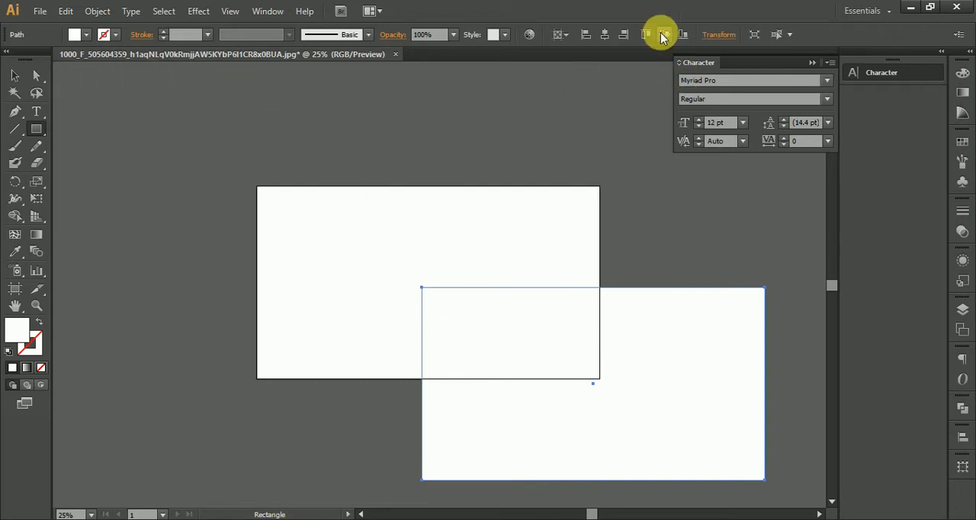
left_click(605, 34)
left_click(664, 34)
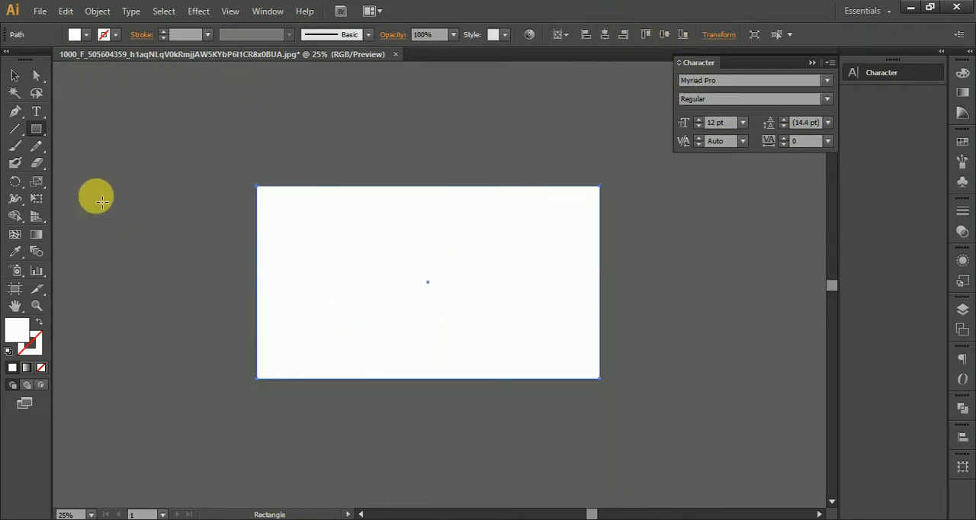
Fill the rectangle with dark blue 0A004F
left_click(22, 72)
double_click(17, 329)
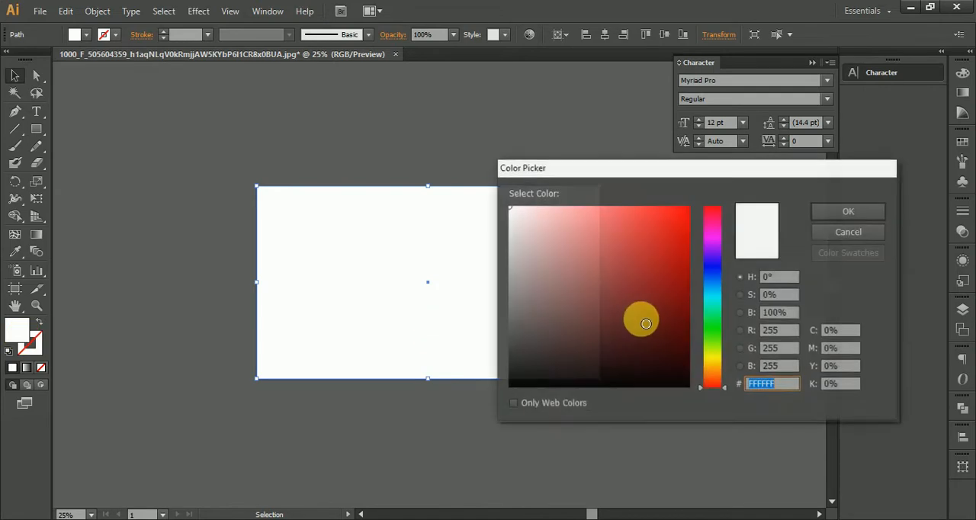
left_click(713, 262)
left_click(688, 331)
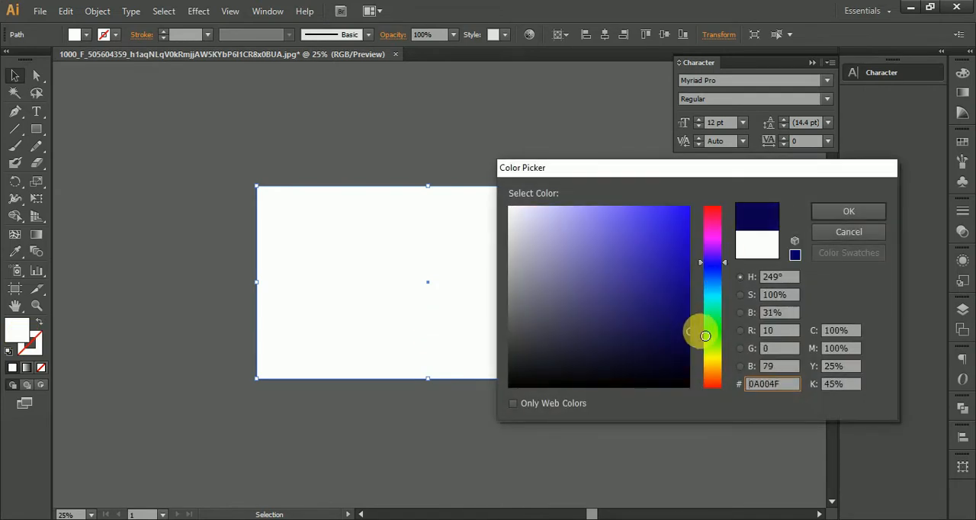
left_click(873, 213)
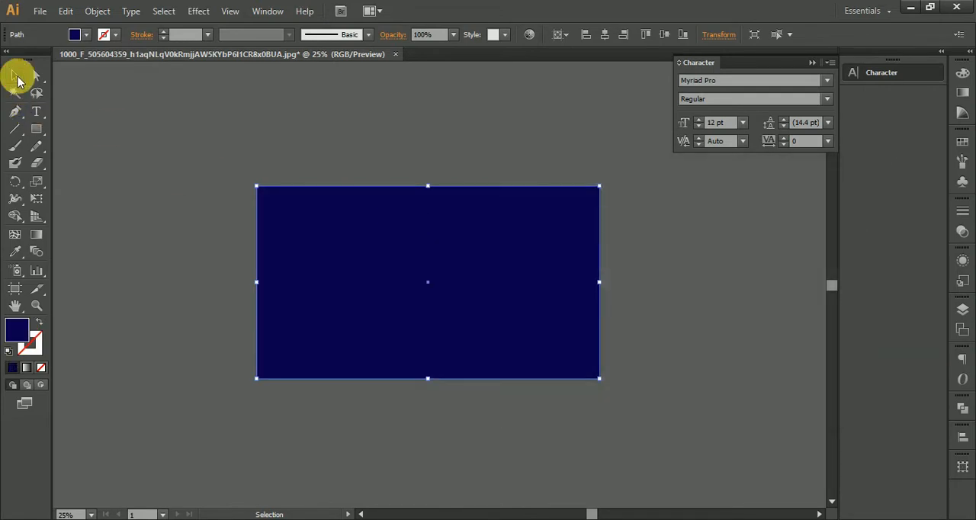
Slant the blue rectangle's right side by moving its bottom corner to about X 688 px and its top corner to about X 1144 px
left_click(231, 124)
left_click_drag(332, 177, 445, 175)
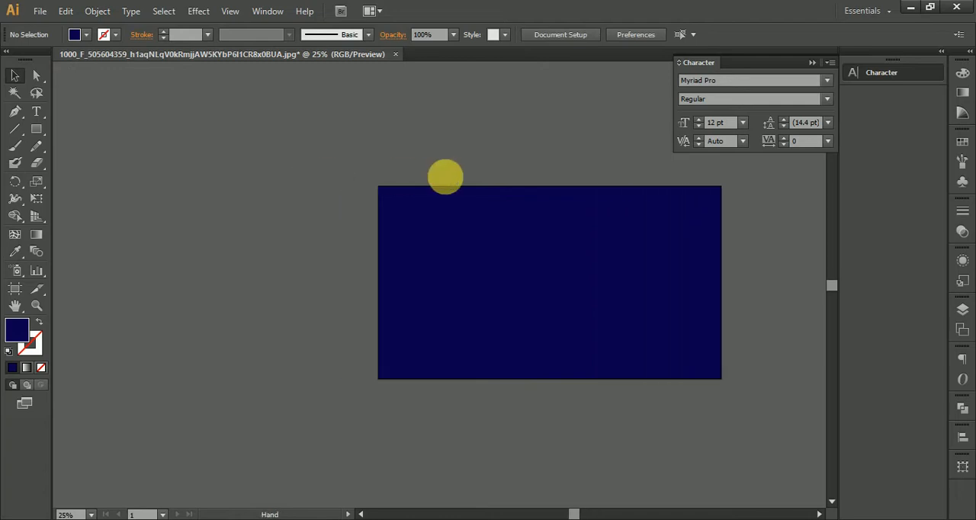
left_click(689, 313)
left_click(37, 74)
left_click_drag(660, 173, 807, 476)
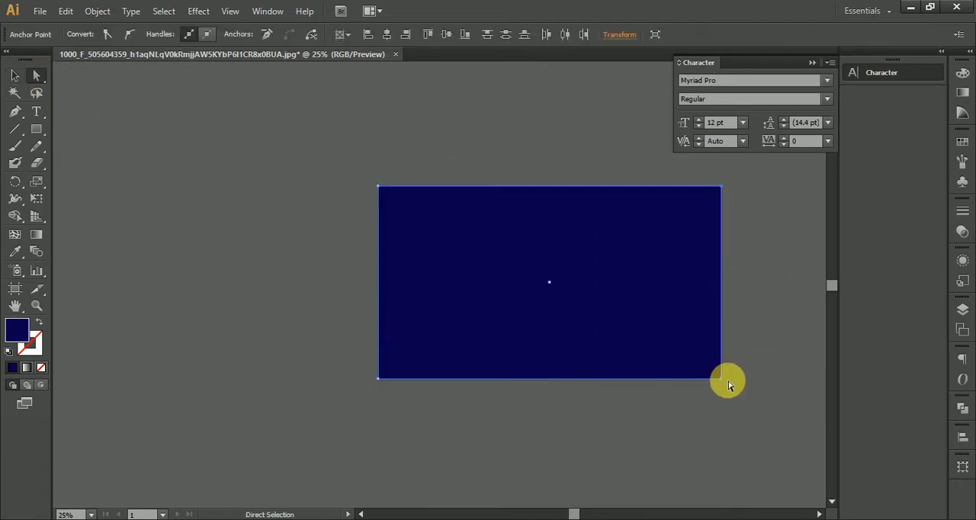
left_click_drag(722, 379, 504, 398)
left_click_drag(462, 157, 580, 189)
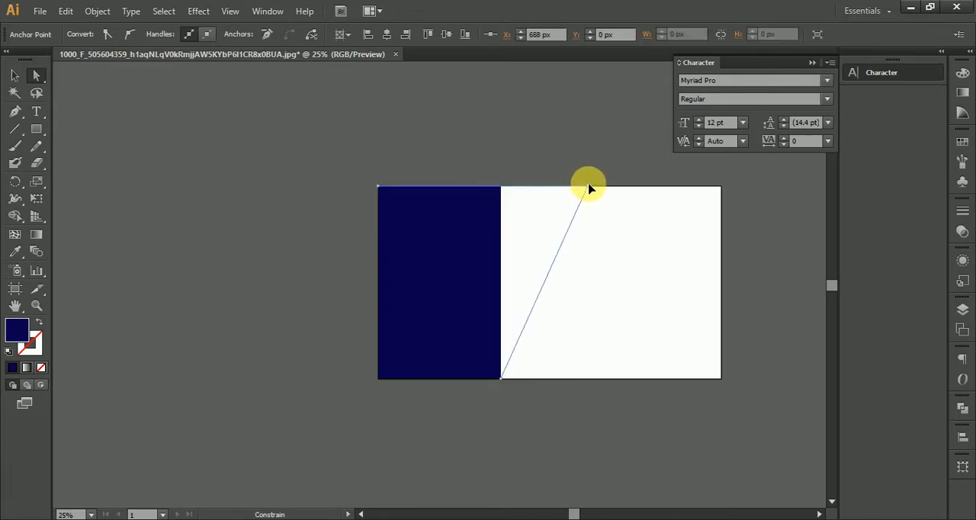
left_click_drag(584, 188, 582, 188)
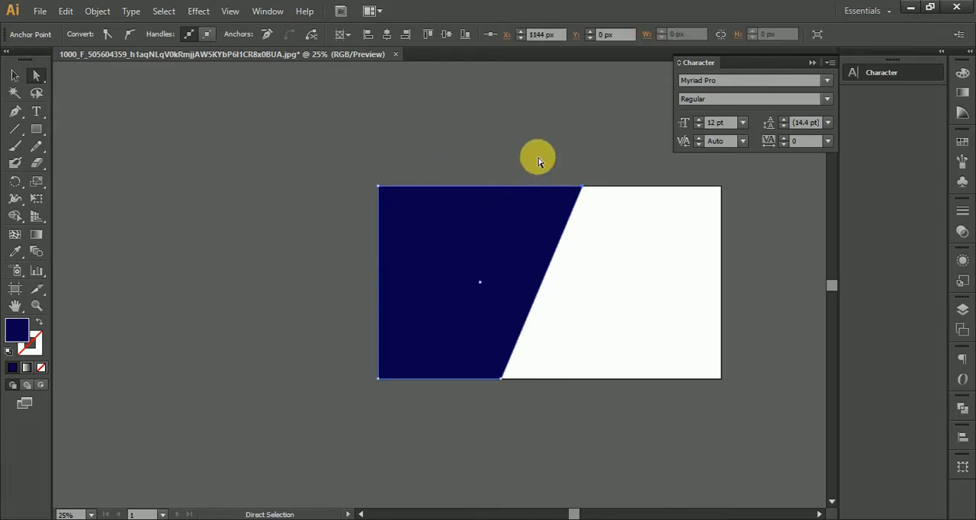
left_click(597, 242)
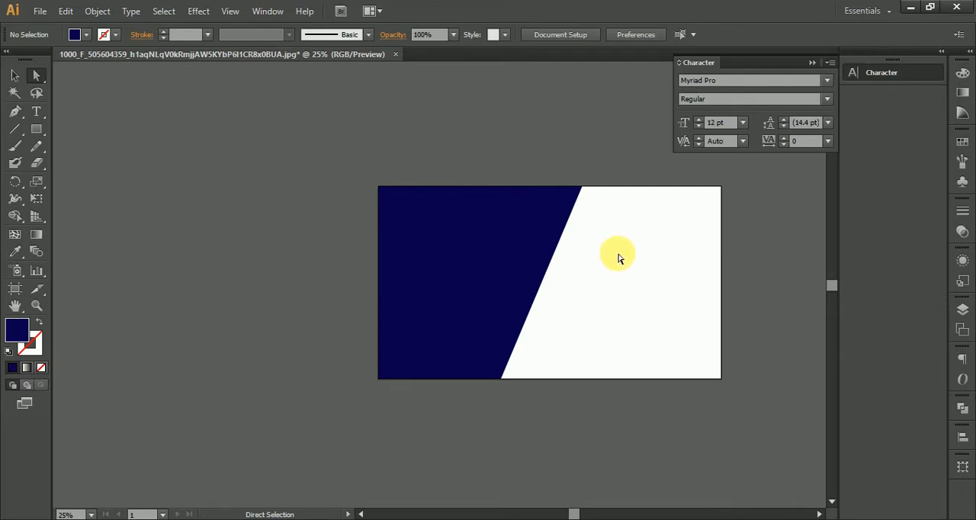
Duplicate the blue shape with a small horizontal offset, and place a copy of the overlapping pair outside the artboard
left_click(15, 76)
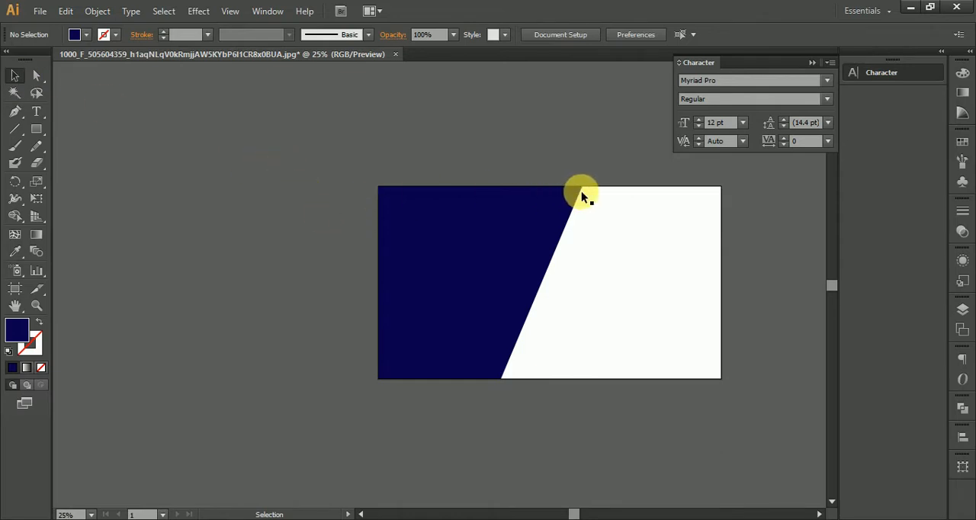
scroll(479, 347, "up", 3)
scroll(520, 355, "up", 3)
key("super")
key("super")
left_click_drag(533, 380, 516, 254)
scroll(494, 272, "up", 1)
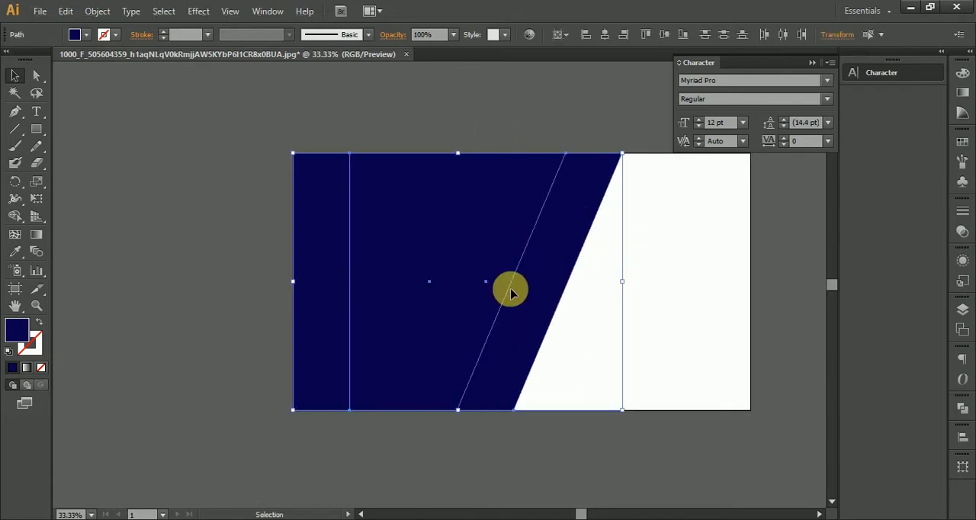
scroll(509, 292, "down", 2)
left_click_drag(511, 292, 258, 208)
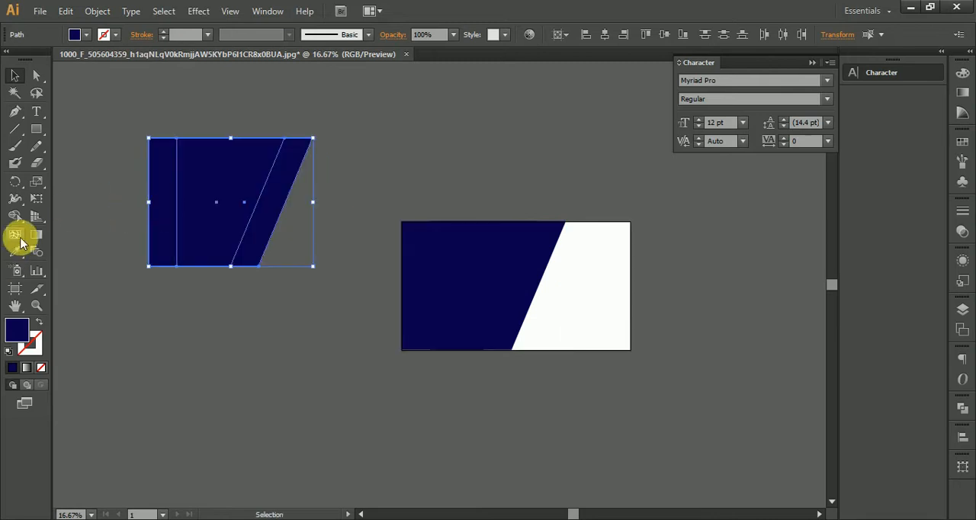
Split the overlapping pair outside the artboard with Shape Builder and delete everything except the slanted strip
left_click(14, 215)
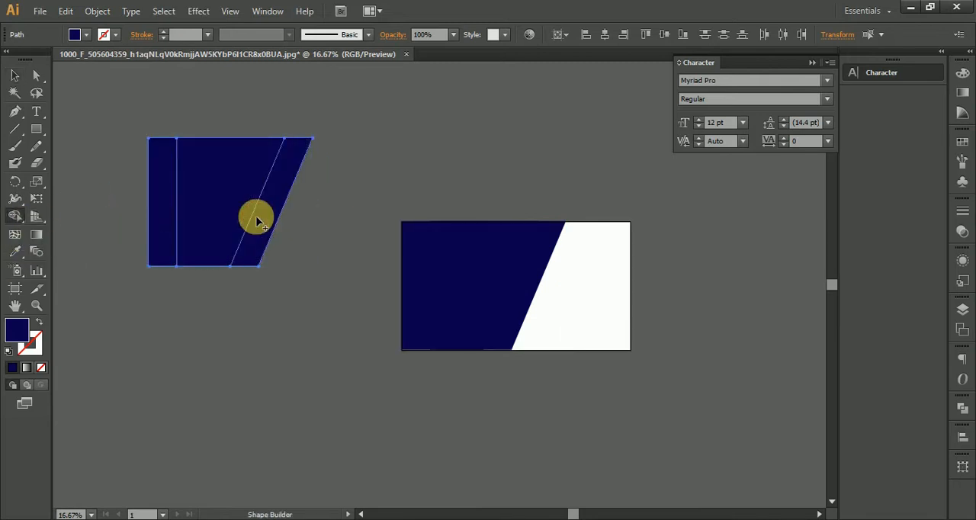
left_click(14, 76)
left_click(231, 198)
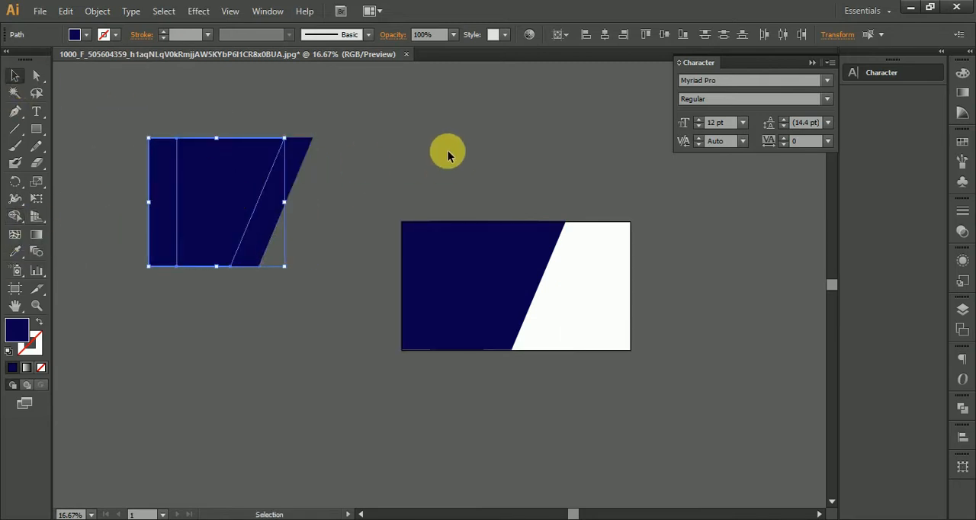
key("Delete")
Place the strip over the blue shape's slanted edge and fill it with orange FF9D00
left_click_drag(278, 228, 561, 250)
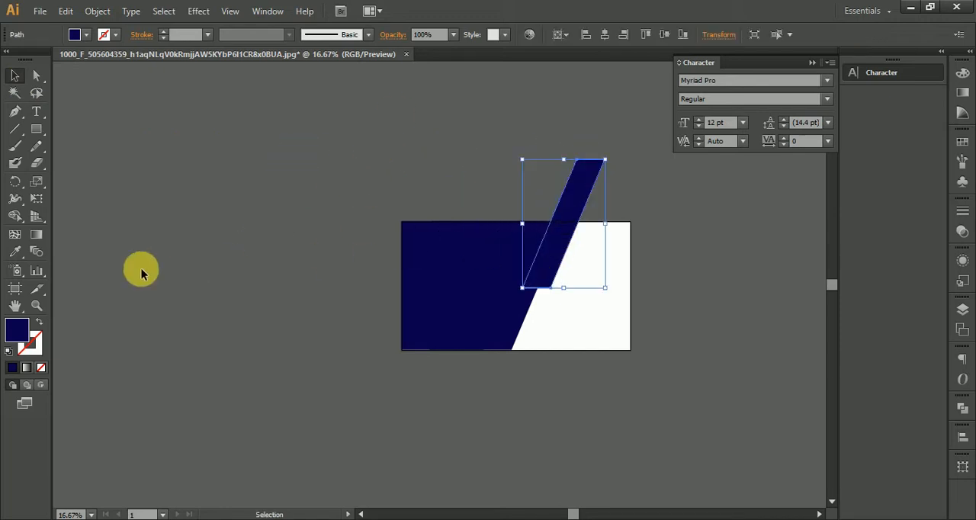
double_click(20, 339)
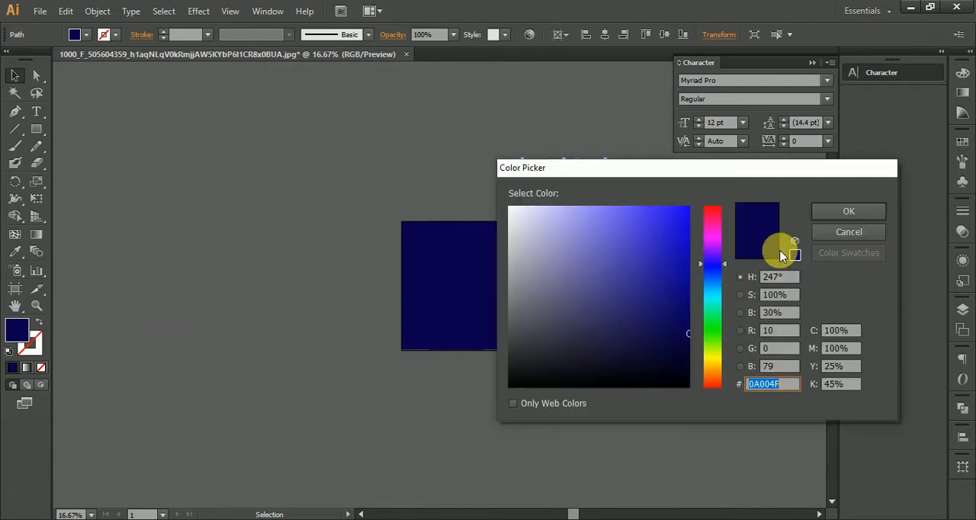
left_click(710, 358)
left_click(714, 376)
left_click(686, 215)
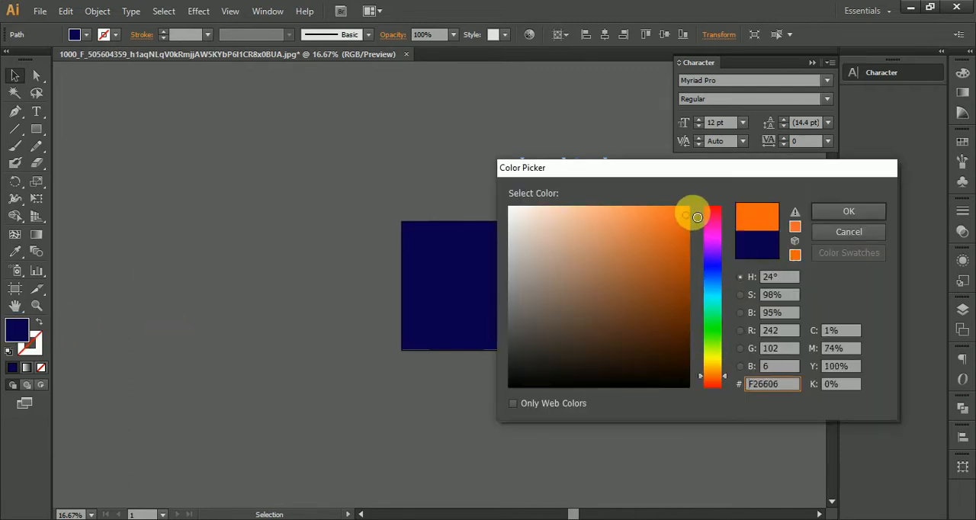
left_click_drag(697, 217, 716, 191)
left_click_drag(721, 379, 721, 368)
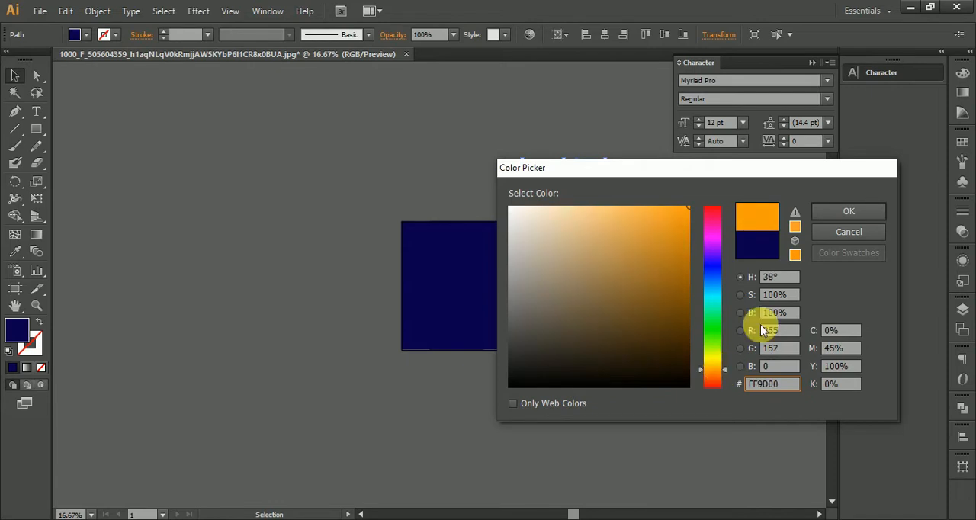
left_click(848, 211)
left_click(563, 181)
left_click_drag(568, 195, 563, 130)
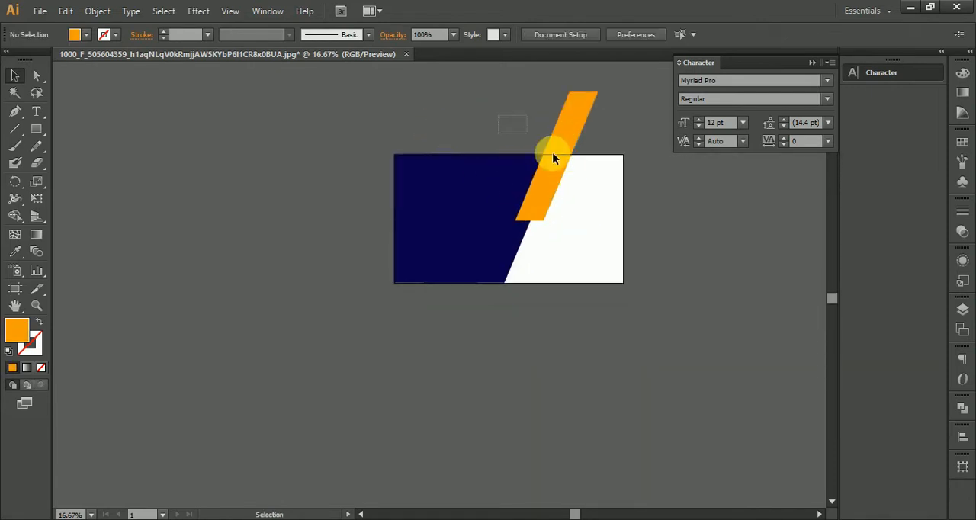
left_click_drag(554, 158, 573, 198)
left_click(379, 146)
left_click(405, 198)
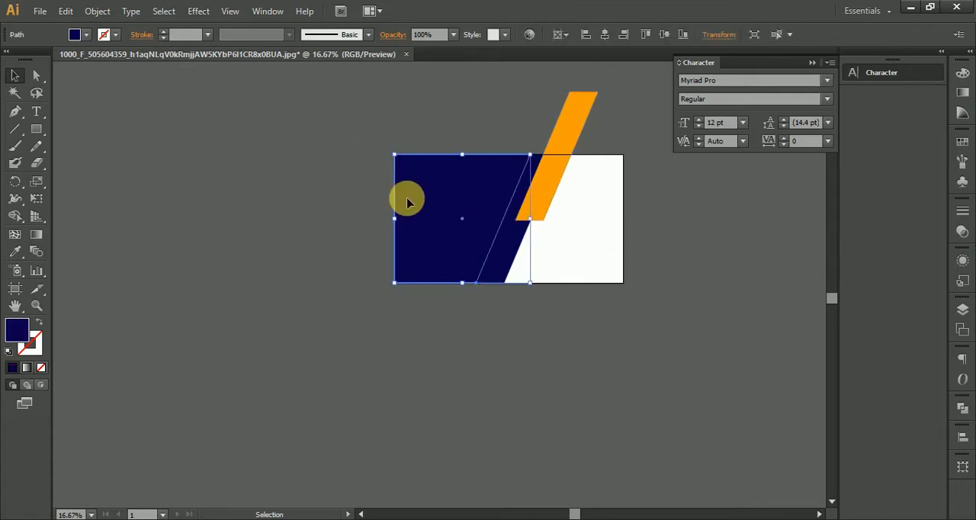
left_click_drag(423, 199, 398, 345)
key("ctrl+z")
left_click(433, 145)
key("z")
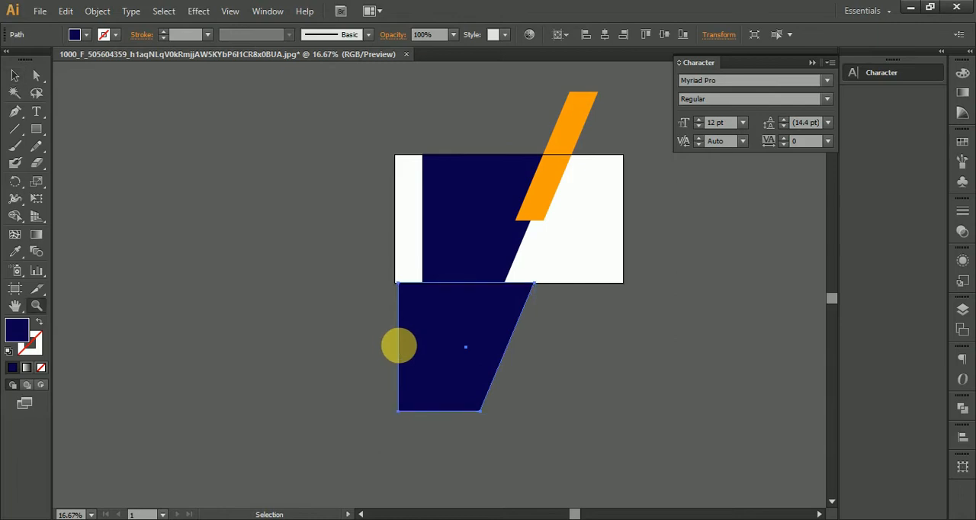
key("ctrl+z")
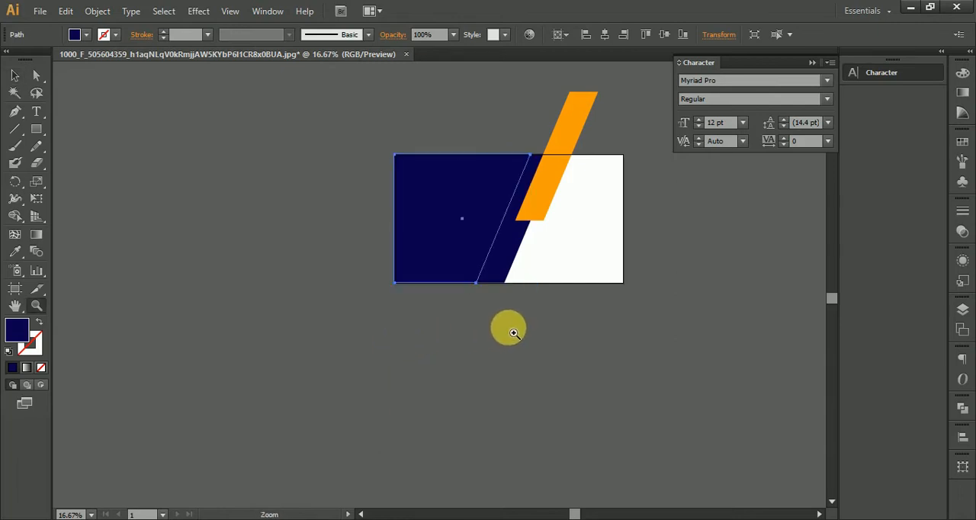
Delete the offset duplicate of the blue shape, keeping the one flush with the artboard's left edge
left_click(508, 276)
left_click(574, 356)
left_click(15, 75)
left_click_drag(357, 214, 429, 282)
left_click_drag(376, 312, 660, 483)
key("Delete")
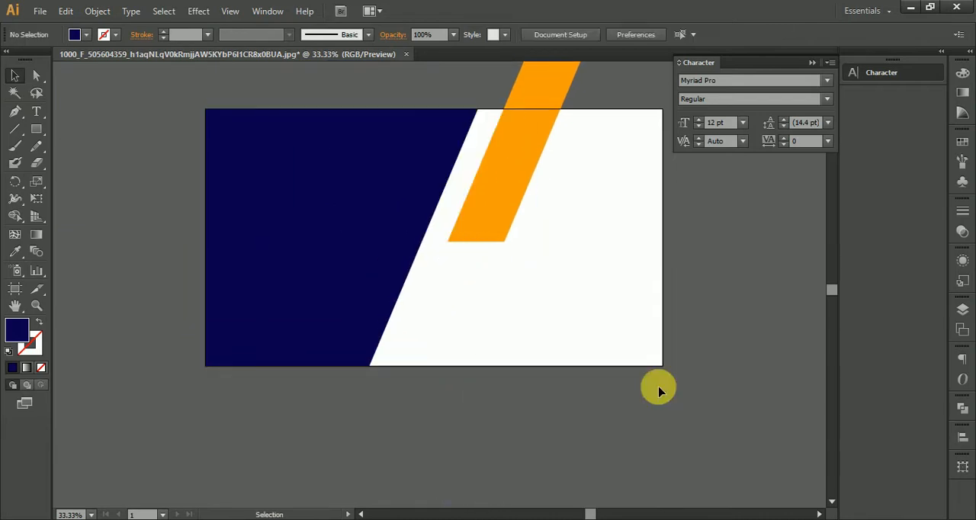
Fit the orange strip against the blue shape's slanted edge and align it to the top of the artboard
left_click_drag(490, 175, 433, 174)
key("space")
left_click_drag(584, 295, 597, 280)
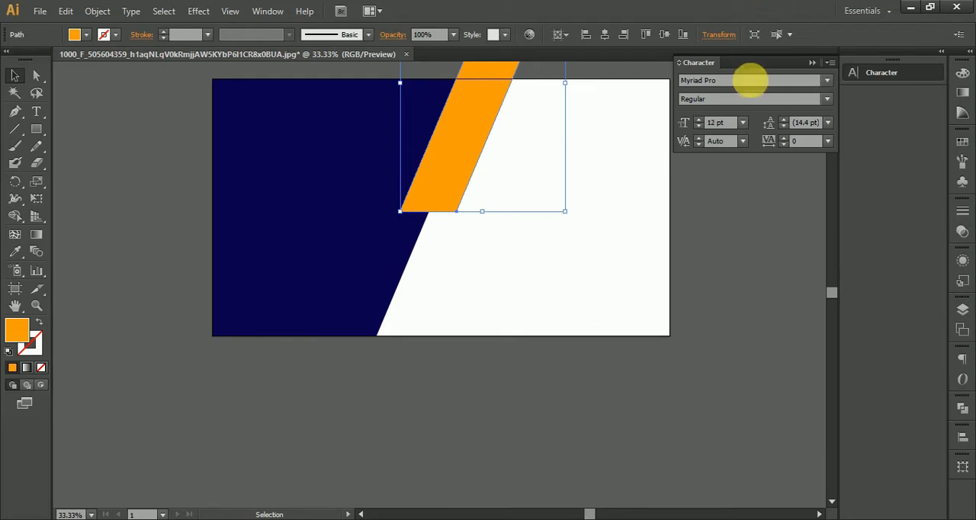
key("space")
left_click_drag(492, 104, 496, 214)
left_click_drag(513, 150, 468, 270)
left_click(650, 35)
left_click(546, 153)
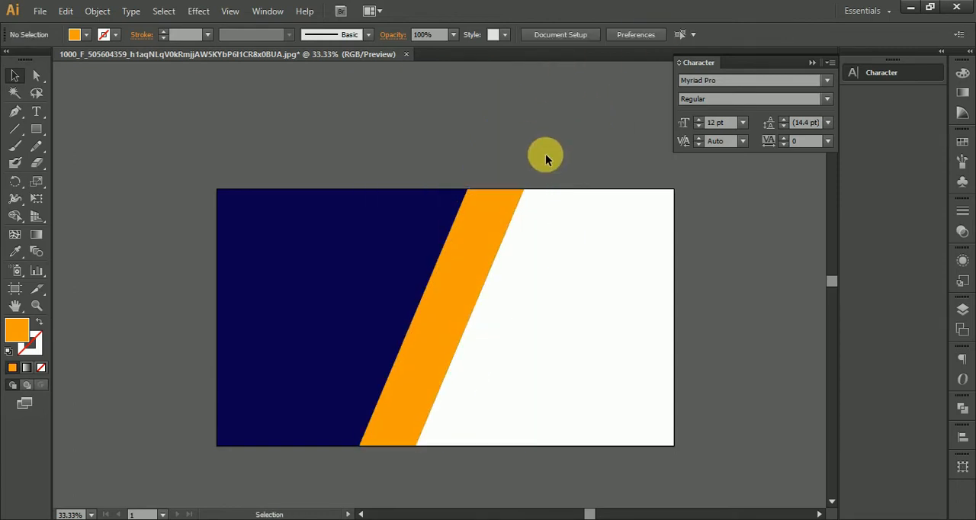
Draw a wide orange rectangle across the artboard's lower left area, extending slightly below its bottom edge
left_click_drag(526, 185, 543, 128)
left_click(452, 299)
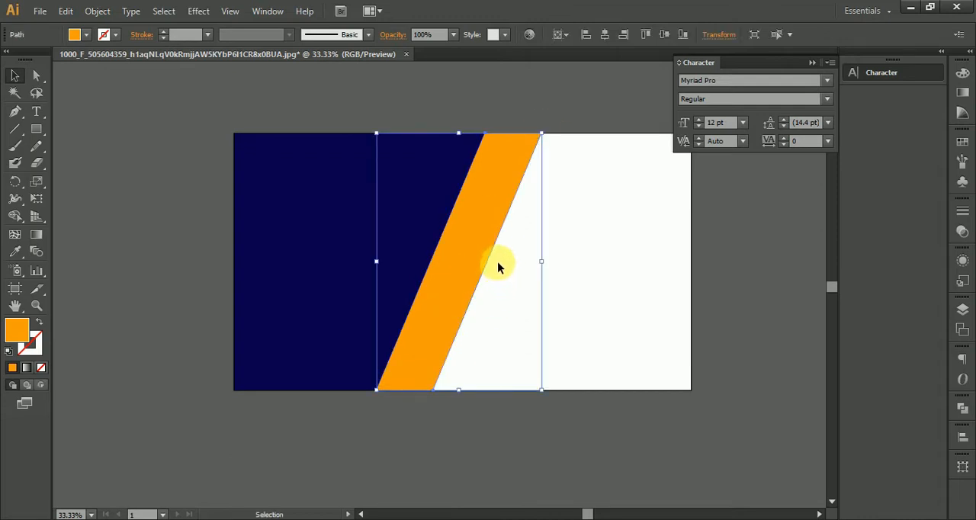
left_click(36, 132)
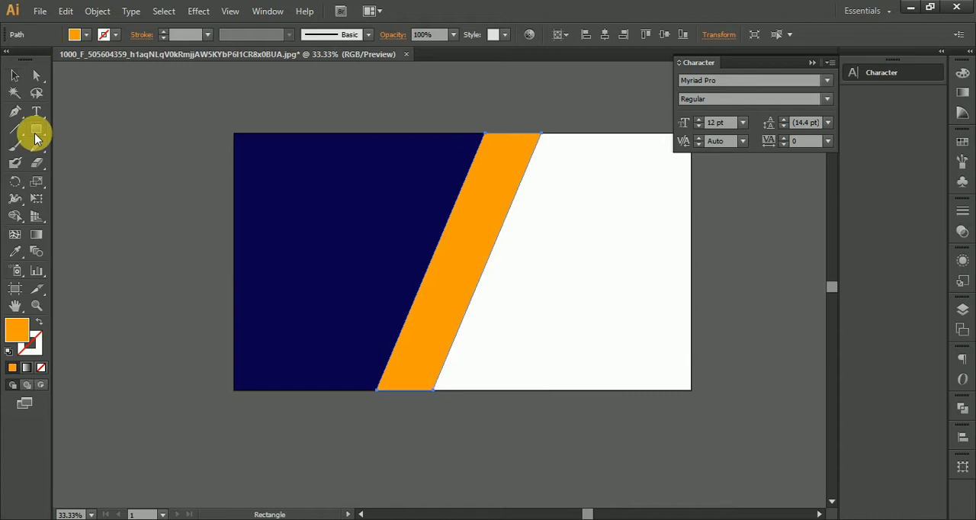
left_click_drag(231, 293, 565, 415)
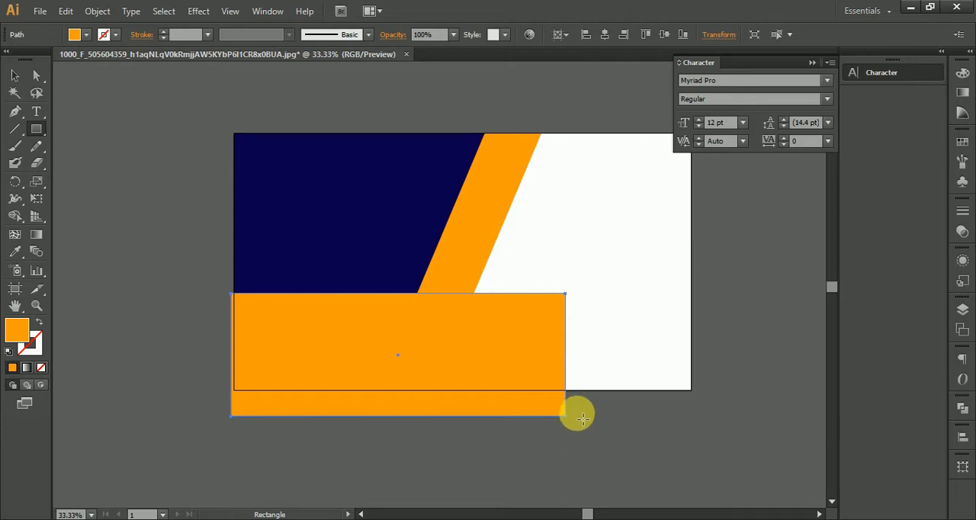
left_click(15, 76)
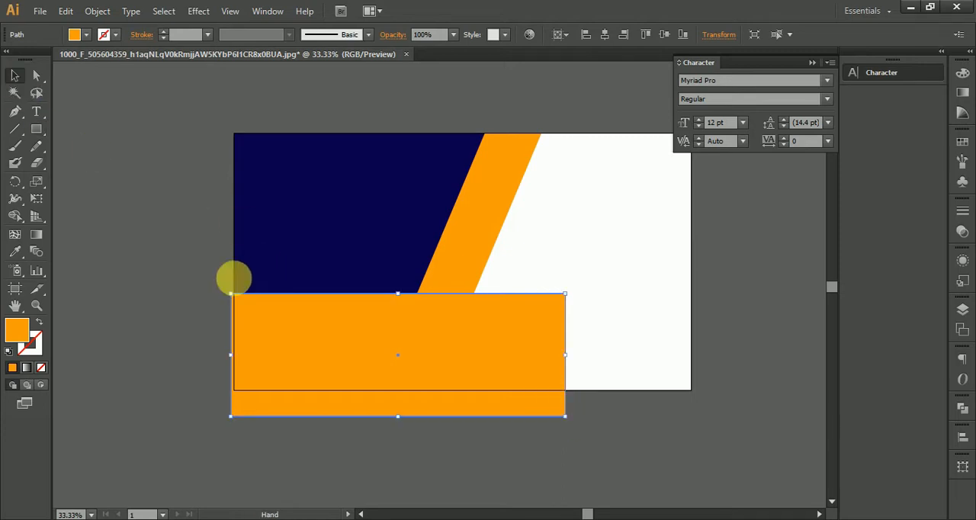
Shift the wide orange rectangle down and left past the artboard's corner, and duplicate the orange strip slightly to the right
scroll(191, 286, "down", 2)
scroll(191, 286, "left", 2)
left_click(190, 283)
left_click_drag(460, 291, 440, 331)
scroll(530, 198, "up", 2)
left_click_drag(522, 211, 581, 225)
scroll(578, 225, "down", 3)
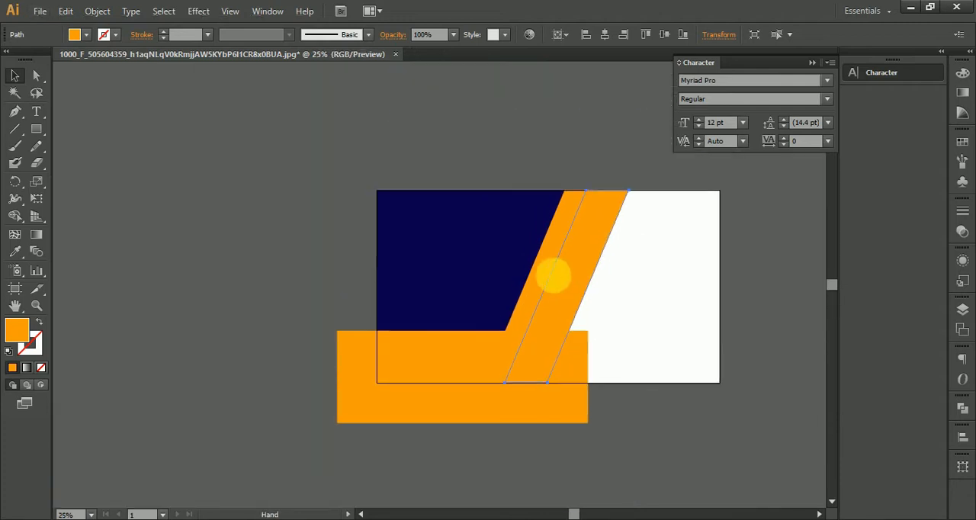
Draw a thin horizontal orange bar crossing the overlapping slanted strips just above the wide rectangle
left_click(36, 129)
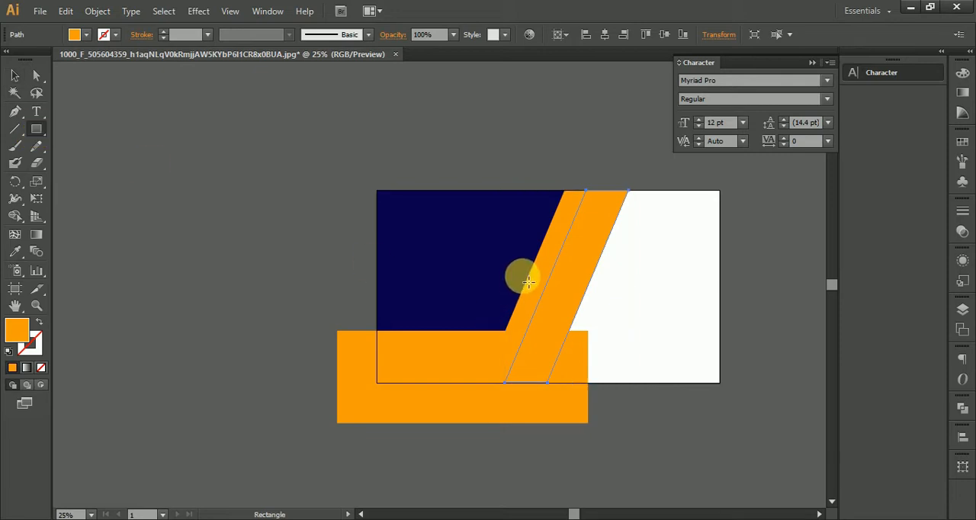
left_click(15, 131)
left_click(36, 129)
left_click_drag(519, 302, 637, 306)
left_click(15, 76)
Move the orange strips, thin bar and wide rectangle off the artboard to the upper left, and copy one strip back over the artboard's top edge
scroll(525, 301, "up", 1)
scroll(526, 304, "up", 1)
left_click_drag(576, 302, 529, 296)
left_click_drag(556, 392, 511, 286)
scroll(510, 293, "down", 2)
left_click(520, 203)
left_click(548, 206, "shift")
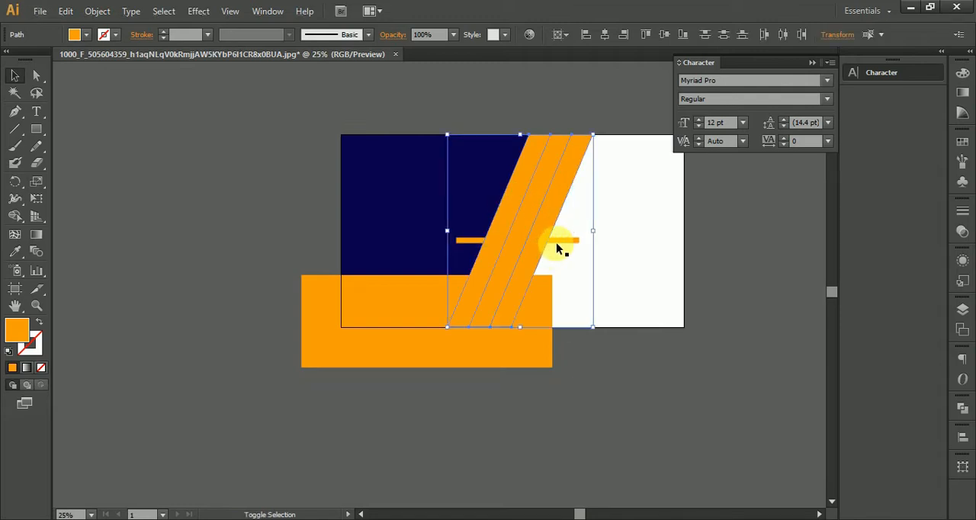
left_click(557, 241, "shift")
left_click(538, 299, "shift")
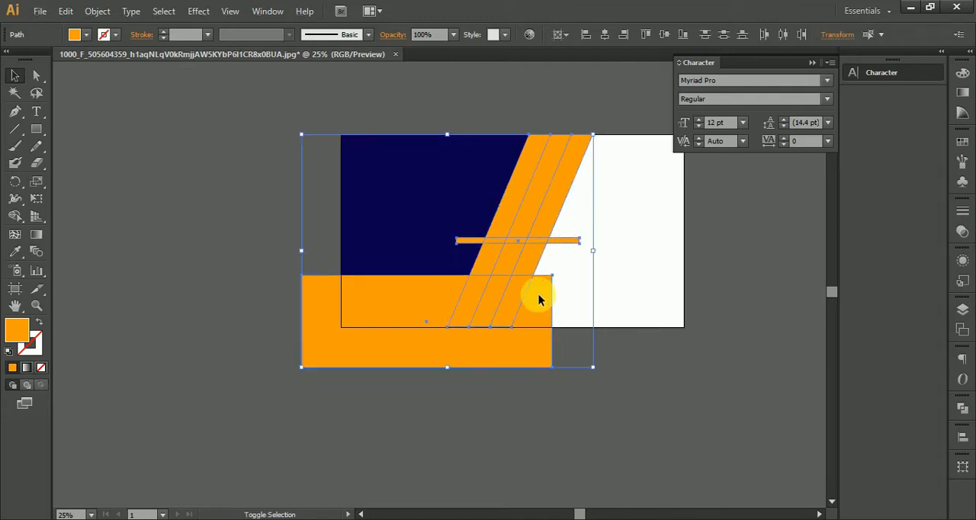
scroll(509, 344, "down", 1)
left_click_drag(508, 344, 285, 245)
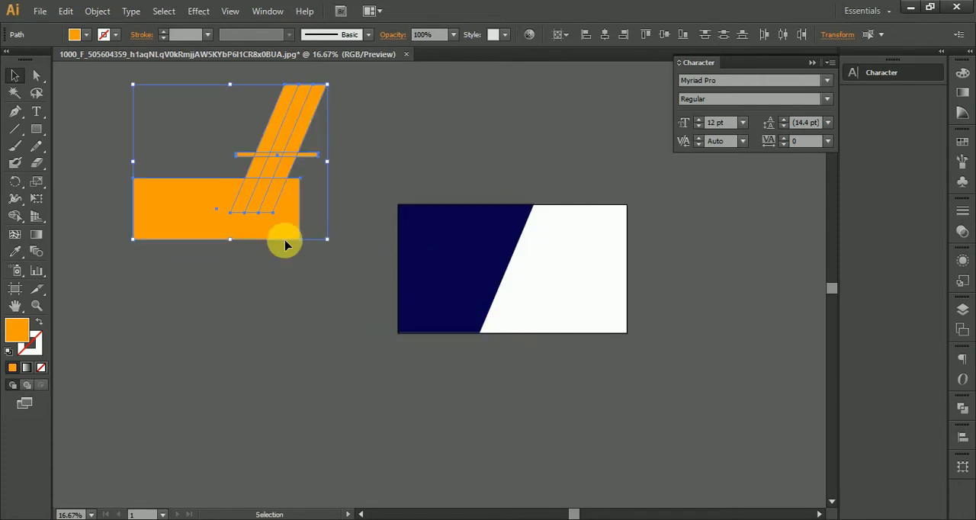
left_click(377, 142)
left_click_drag(321, 125, 595, 164)
Merge the wide orange rectangle with the adjoining slanted strip section up to the thin bar, using Shape Builder
left_click_drag(135, 117, 328, 271)
left_click_drag(247, 214, 382, 262)
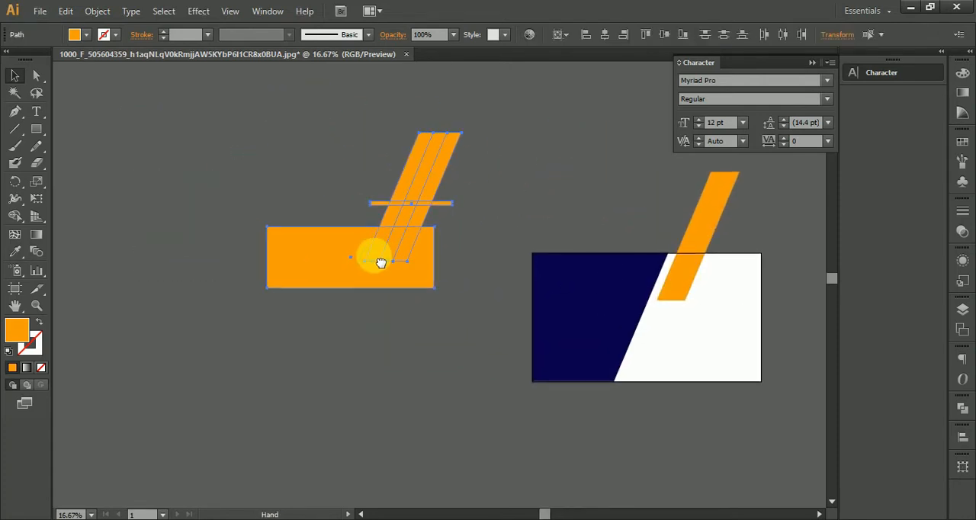
scroll(366, 264, "up", 2)
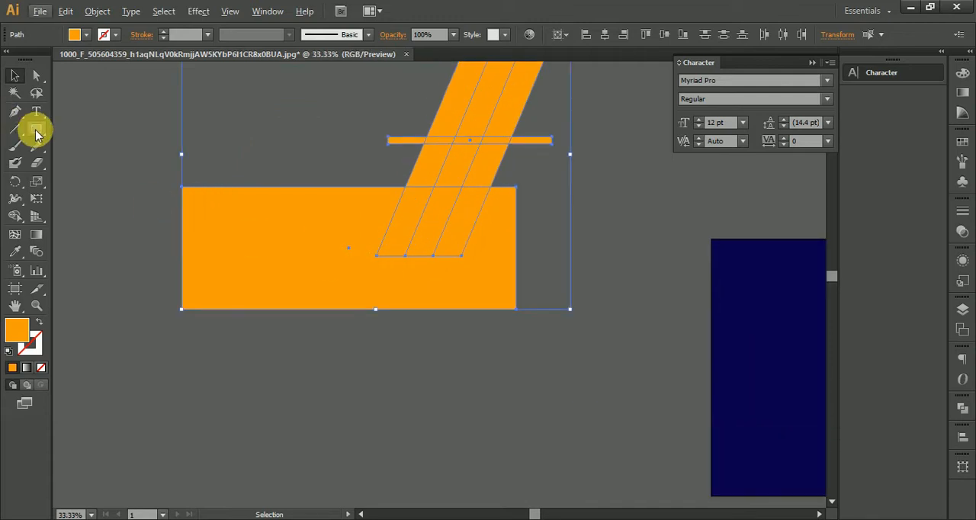
left_click(15, 216)
left_click_drag(300, 220, 405, 229)
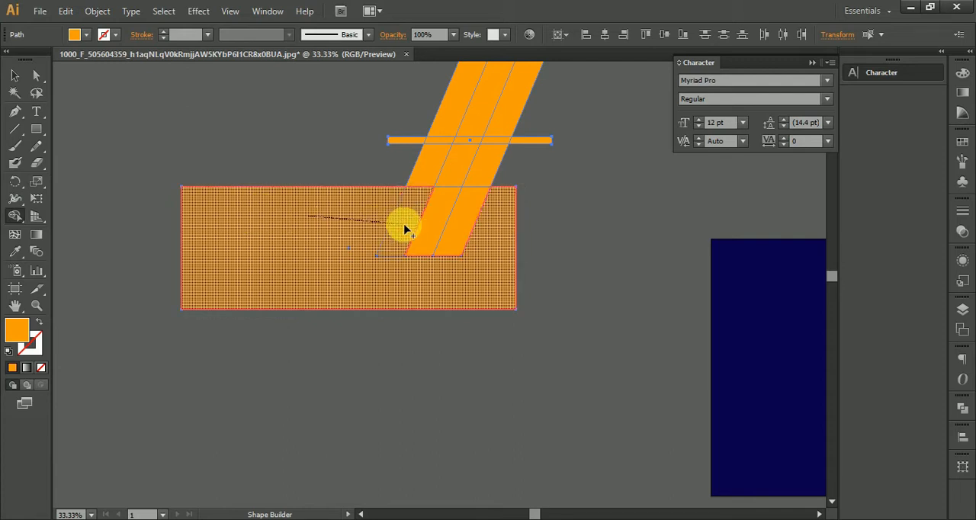
left_click_drag(405, 228, 430, 173)
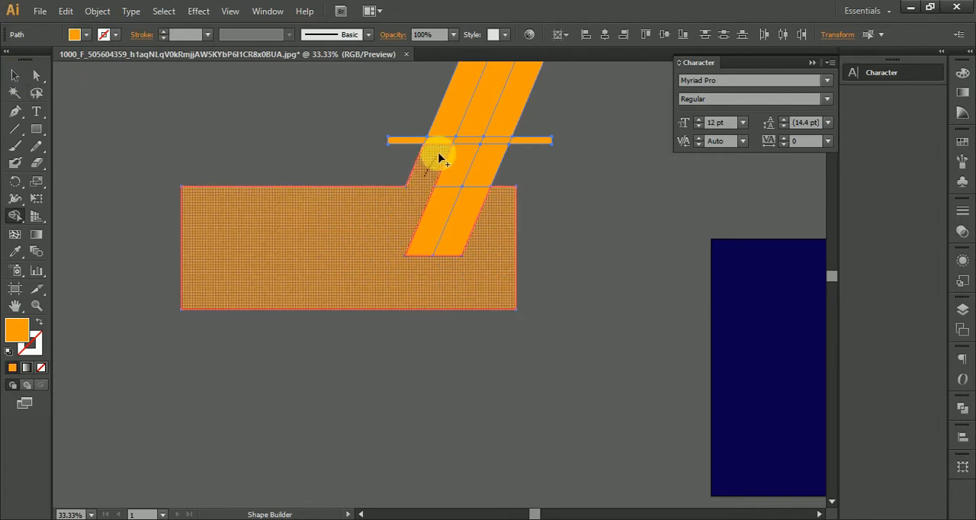
left_click_drag(446, 143, 450, 141)
left_click(15, 75)
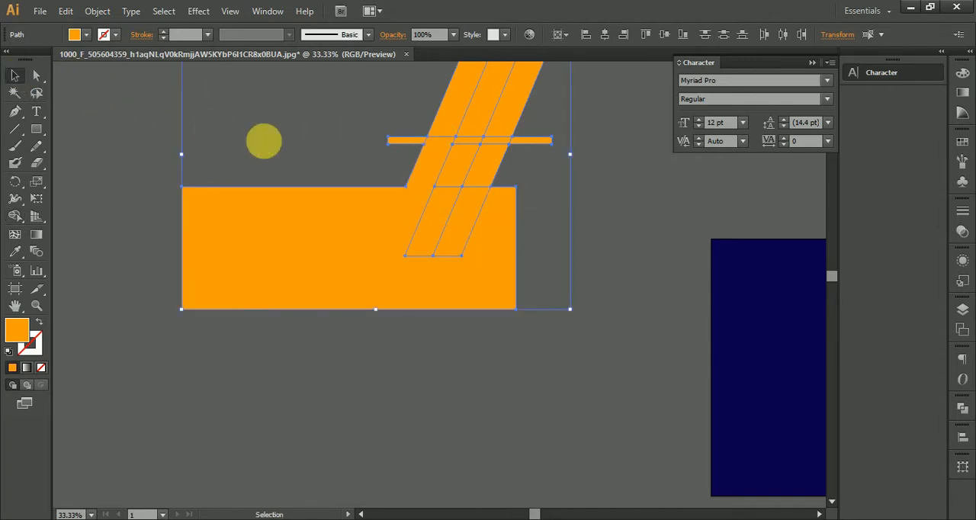
Move the merged orange shape down clear of the strips and delete the leftover strip pieces and thin bar
left_click(262, 142)
left_click_drag(491, 263, 515, 364)
left_click_drag(491, 304, 414, 278)
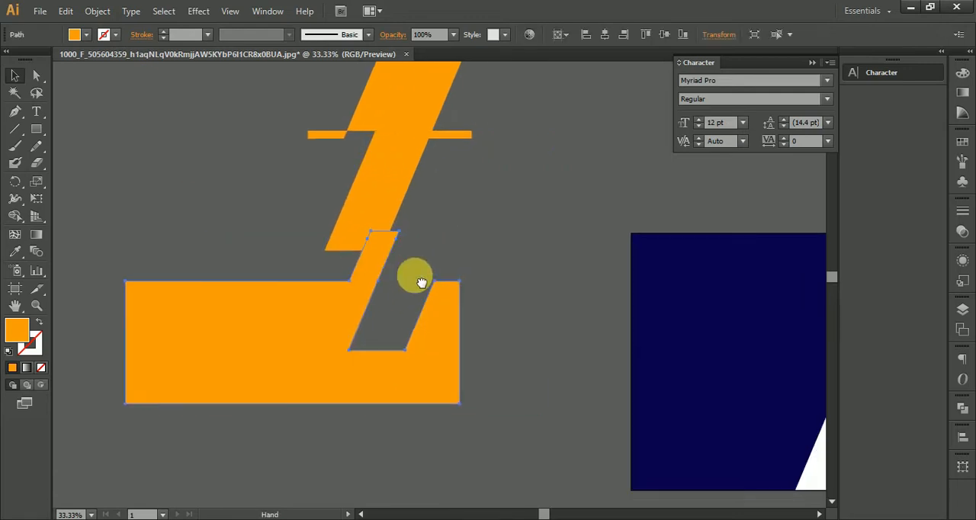
scroll(418, 358, "down", 2)
left_click(414, 247)
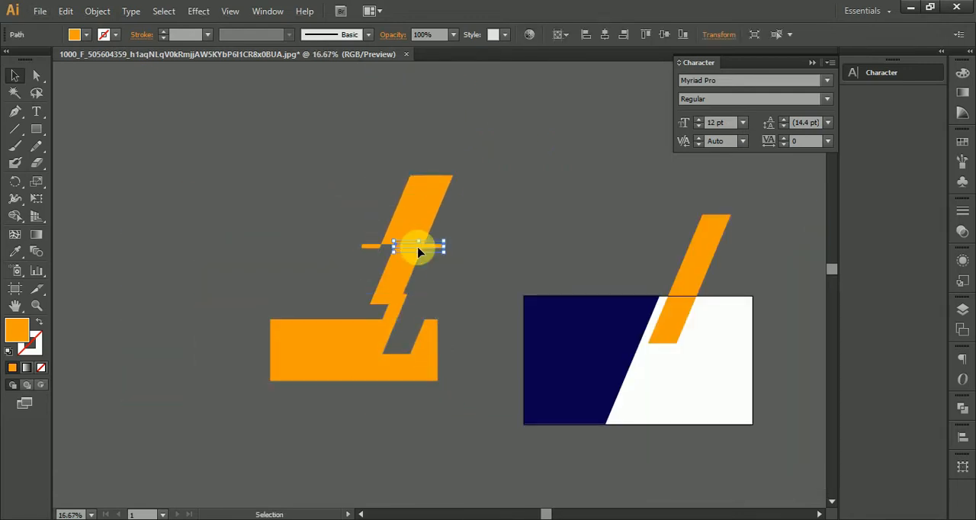
left_click_drag(400, 257, 454, 257)
key("Delete")
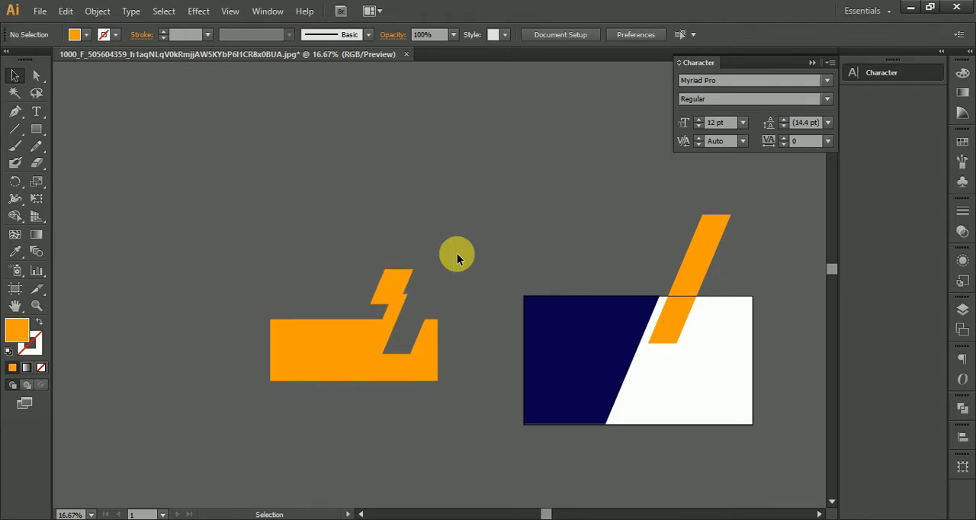
left_click(393, 281)
left_click_drag(394, 279, 395, 304)
left_click(398, 351, "shift")
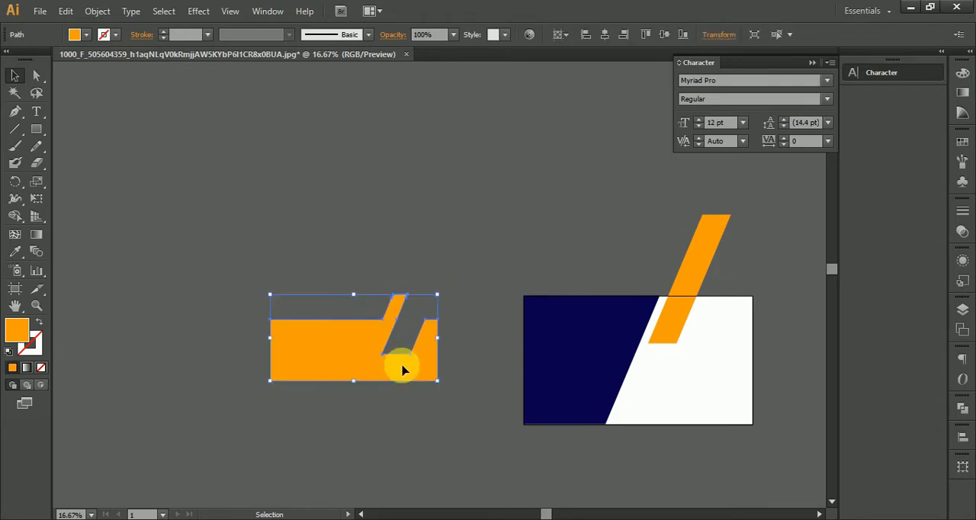
scroll(402, 370, "up", 2)
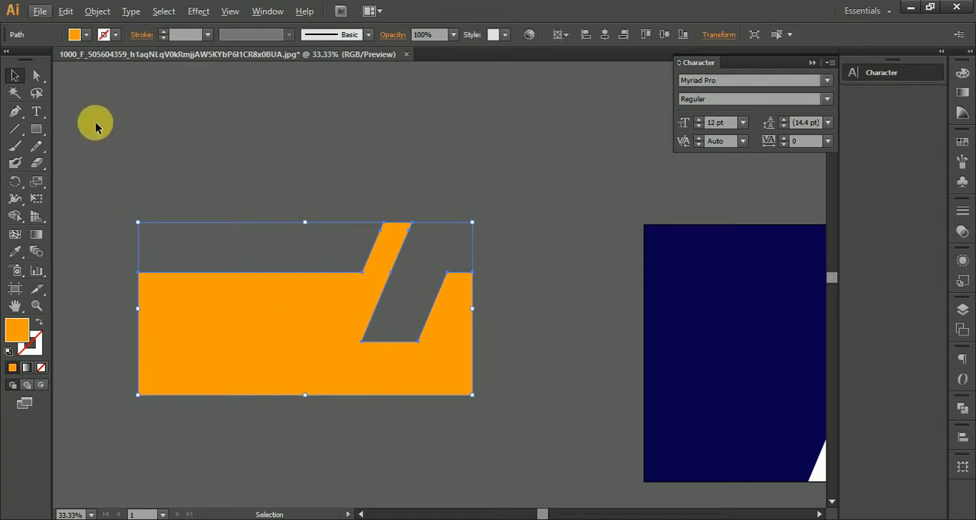
key("ctrl+z")
key("ctrl+z")
key("ctrl+z")
key("ctrl+z")
key("ctrl+z")
key("ctrl+z")
left_click(481, 196)
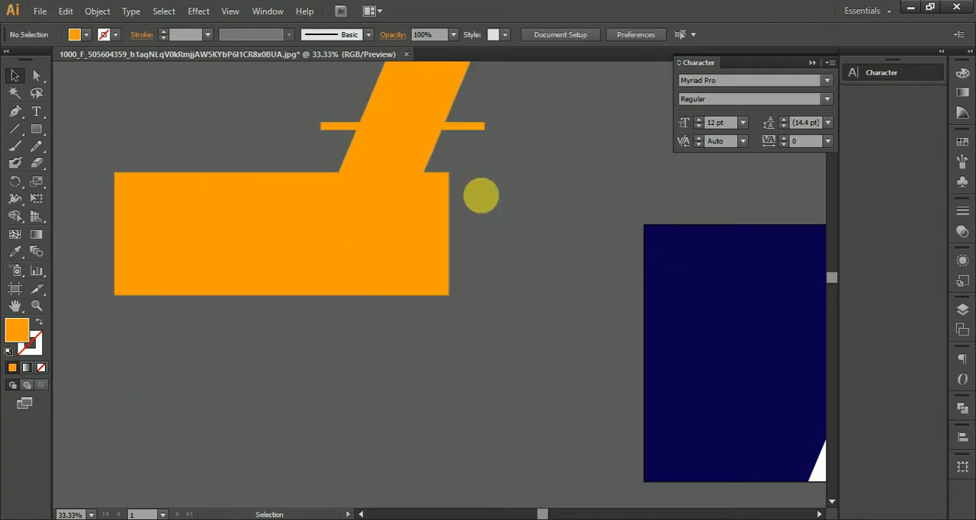
left_click(403, 197)
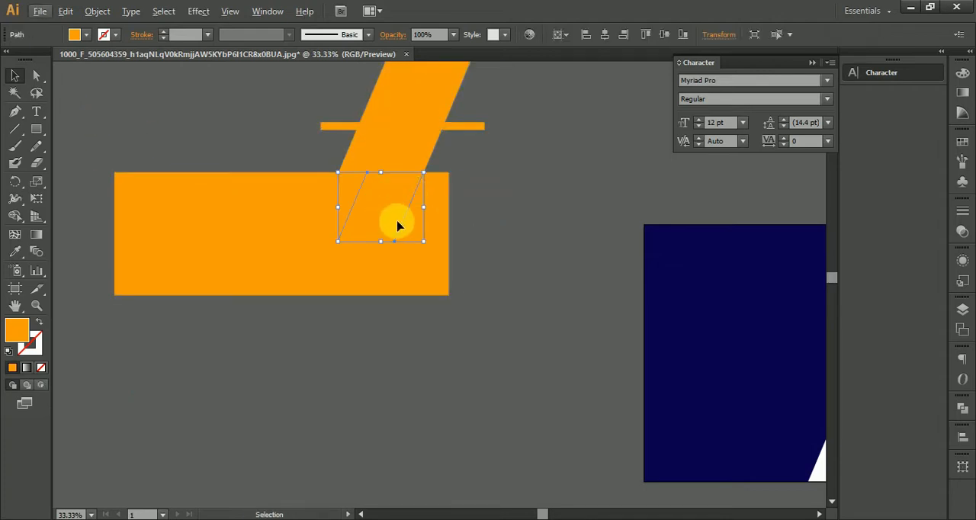
key("ctrl+a")
left_click(515, 235)
left_click(392, 213)
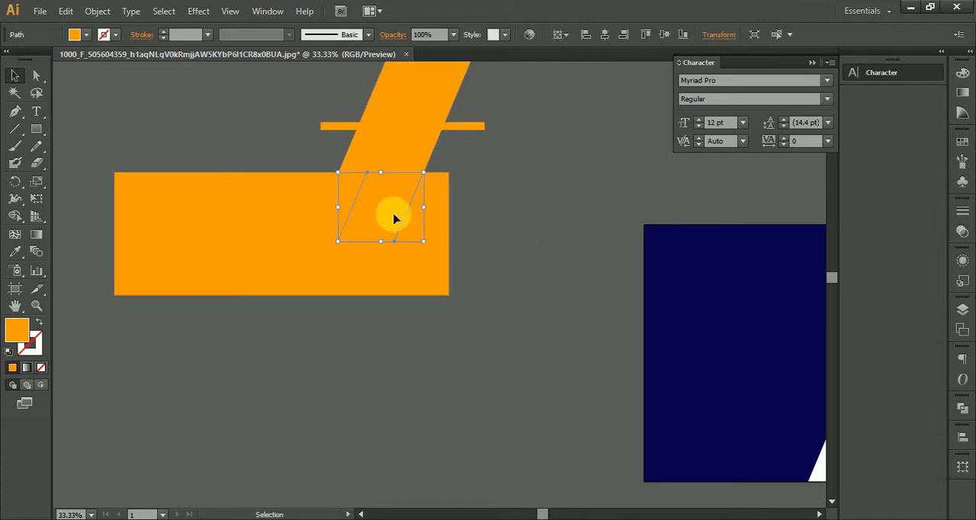
double_click(392, 214)
double_click(439, 358)
scroll(439, 353, "down", 2)
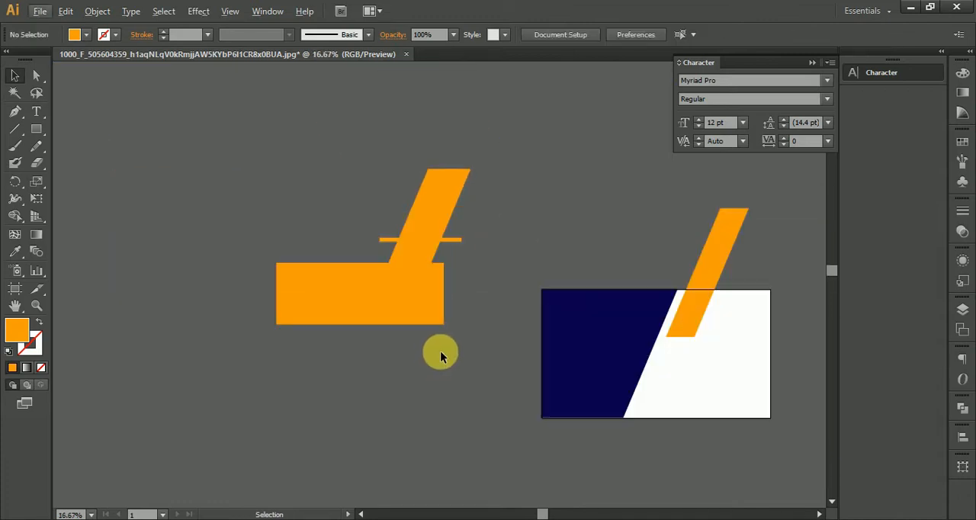
key("ctrl+z")
key("ctrl+z")
key("ctrl+z")
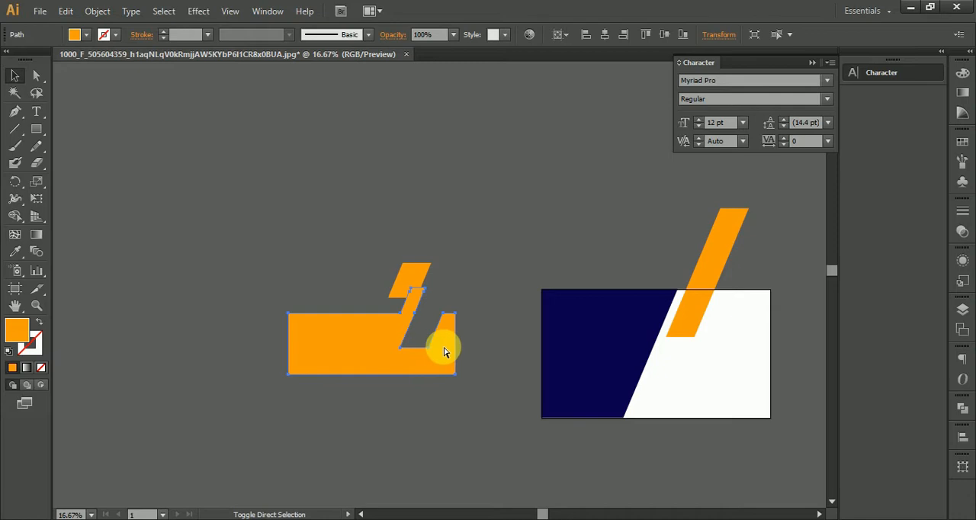
scroll(445, 351, "up", 2)
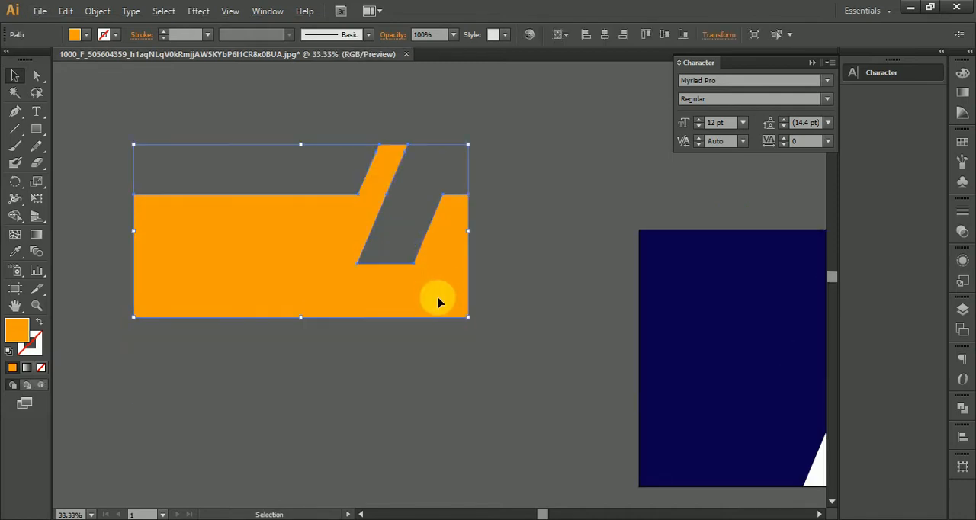
Move the merged orange shape below the artboard and remove the two upper anchor points to the right of its notch
scroll(439, 312, "down", 1)
left_click_drag(417, 301, 316, 182)
left_click_drag(314, 181, 609, 460)
left_click_drag(496, 370, 210, 144)
left_click(14, 111)
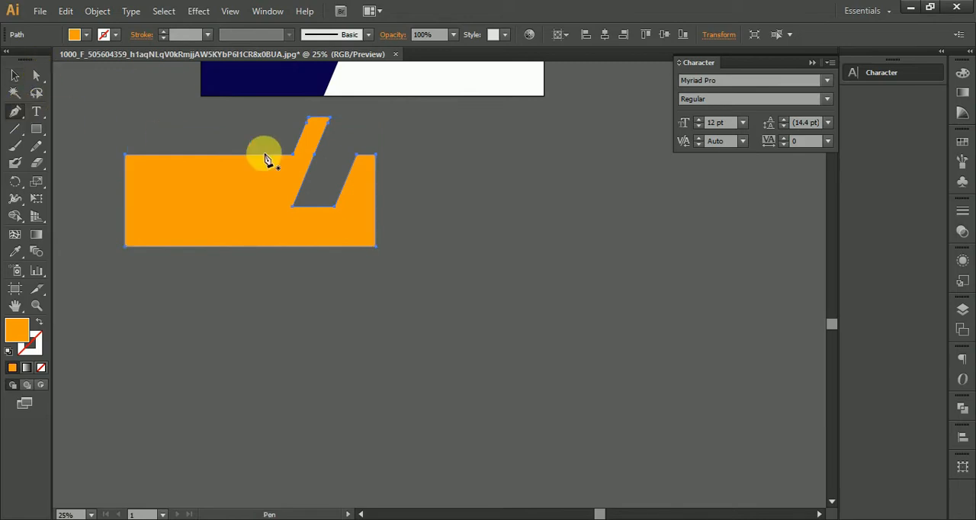
left_click(362, 164)
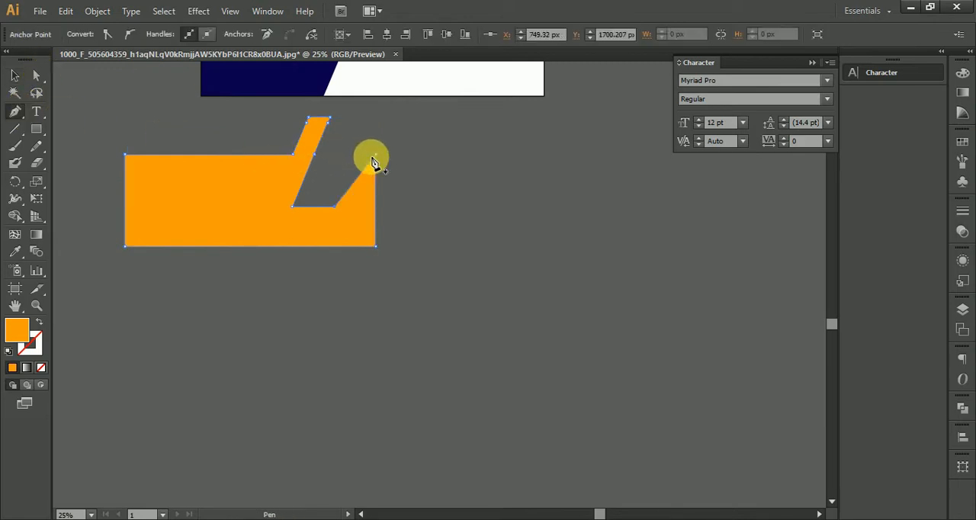
left_click(375, 156)
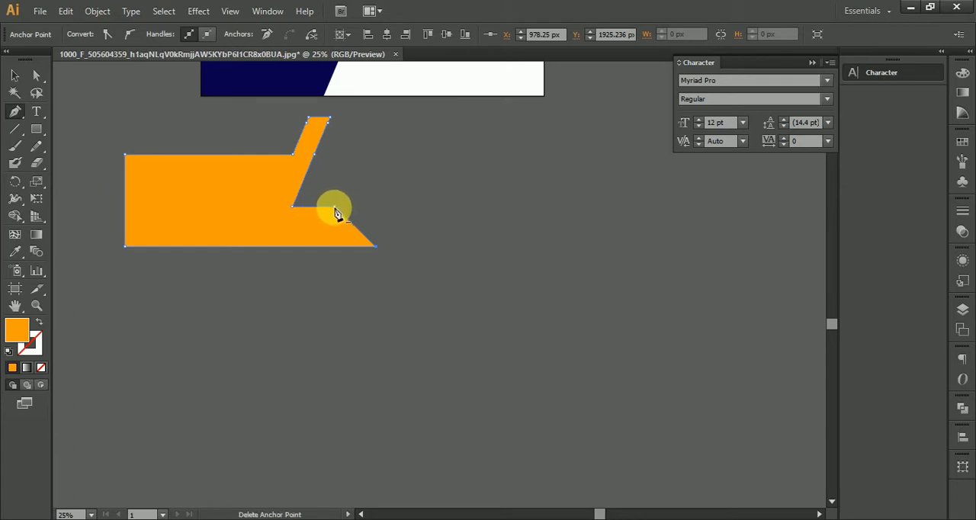
Place the trimmed orange shape over the artboard's lower left corner and fit the orange strip copy along the blue shape's slanted edge
left_click(20, 73)
left_click(137, 111)
left_click_drag(164, 131, 299, 308)
left_click_drag(363, 412, 413, 315)
scroll(477, 247, "up", 5)
left_click_drag(525, 216, 528, 419)
mouse_move(544, 354)
left_mouse_down()
mouse_move(526, 342)
mouse_move(534, 344)
left_mouse_up()
scroll(534, 343, "down", 4)
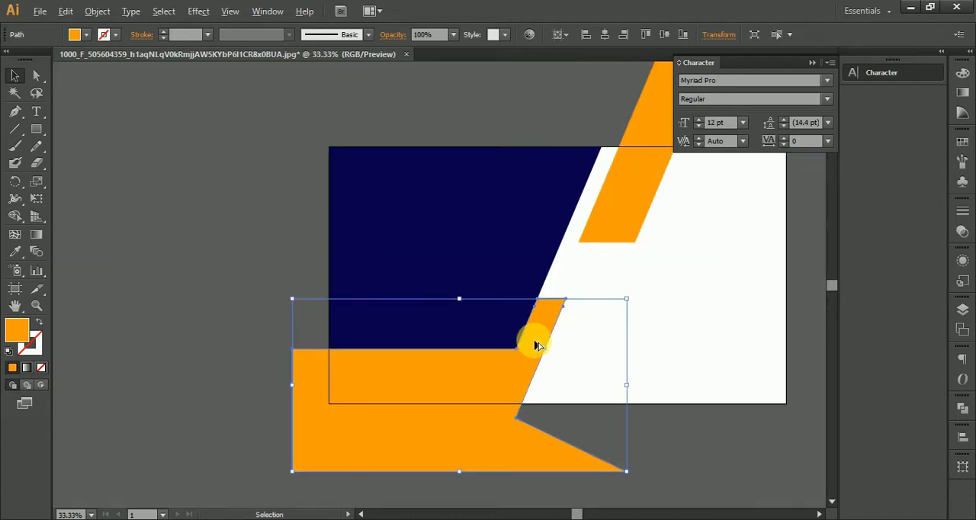
left_click_drag(623, 225, 558, 324)
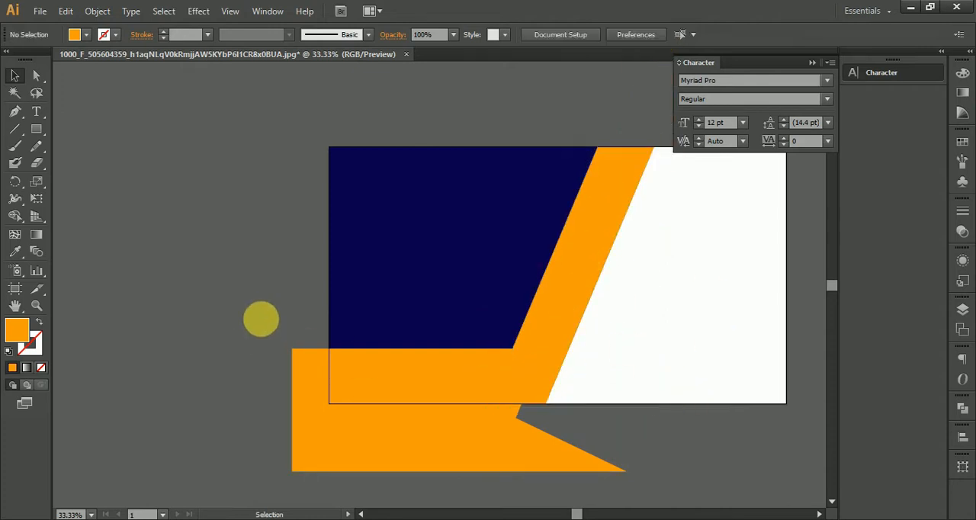
left_click(241, 305)
Recolour the trimmed shape at the artboard's lower left with the teal blue fill 00A4BA and deselect it
scroll(451, 375, "up", 1)
left_click_drag(451, 379, 392, 311)
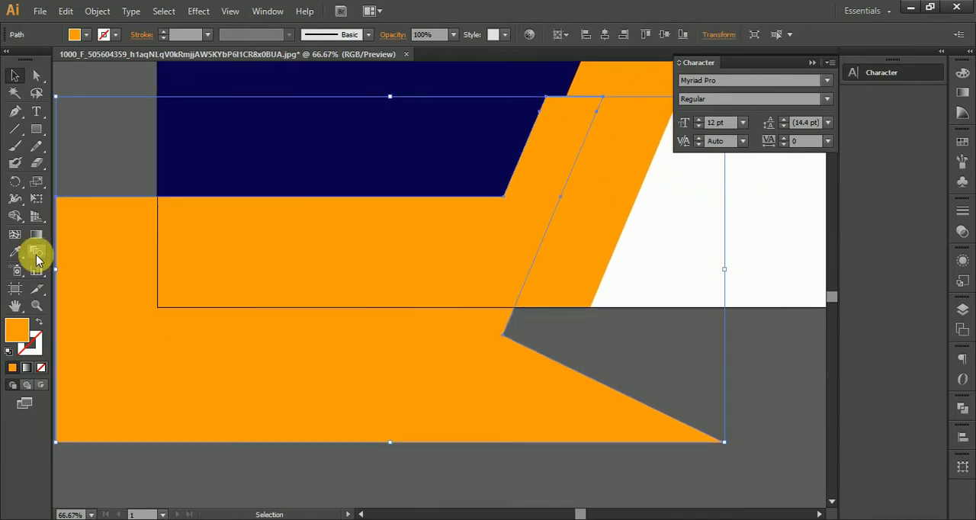
double_click(23, 339)
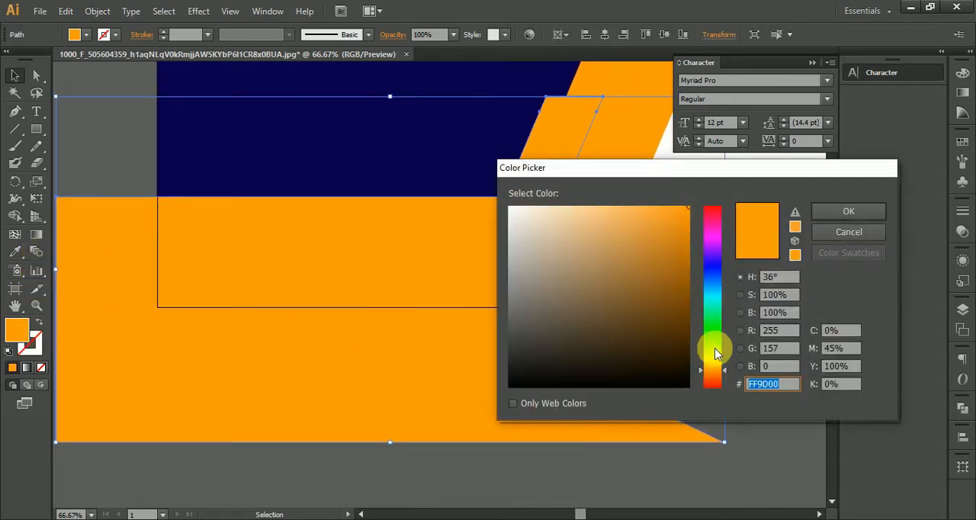
left_click_drag(712, 348, 725, 298)
left_click_drag(675, 221, 695, 259)
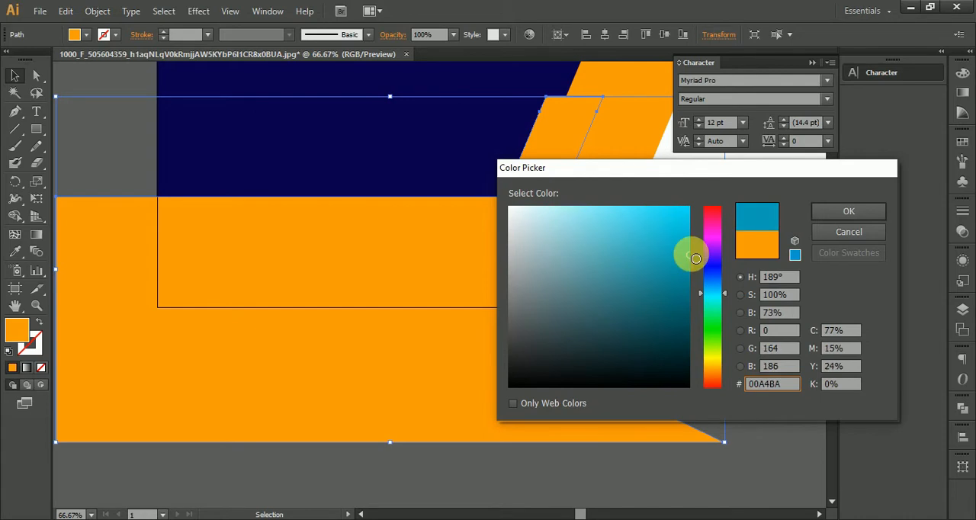
left_click(846, 211)
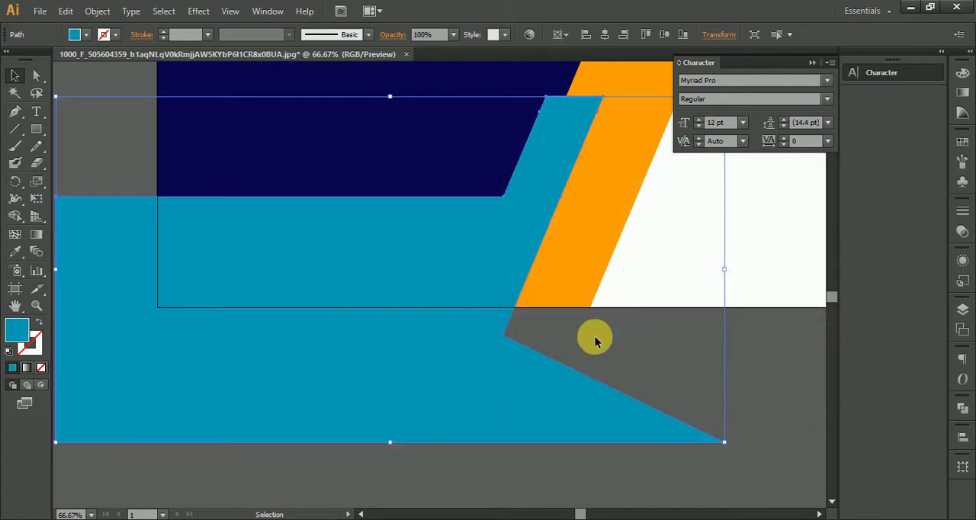
scroll(593, 337, "down", 2)
left_click(649, 370)
Examine how the teal shape meets the orange strip and the dark blue shape near the artboard's bottom edge
left_click_drag(664, 371, 538, 395)
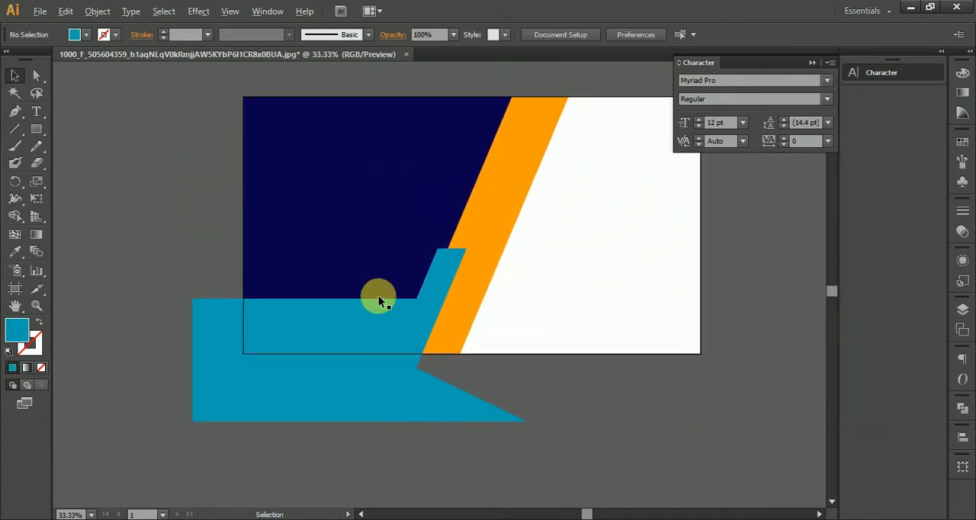
scroll(378, 296, "up", 2)
left_click(431, 389)
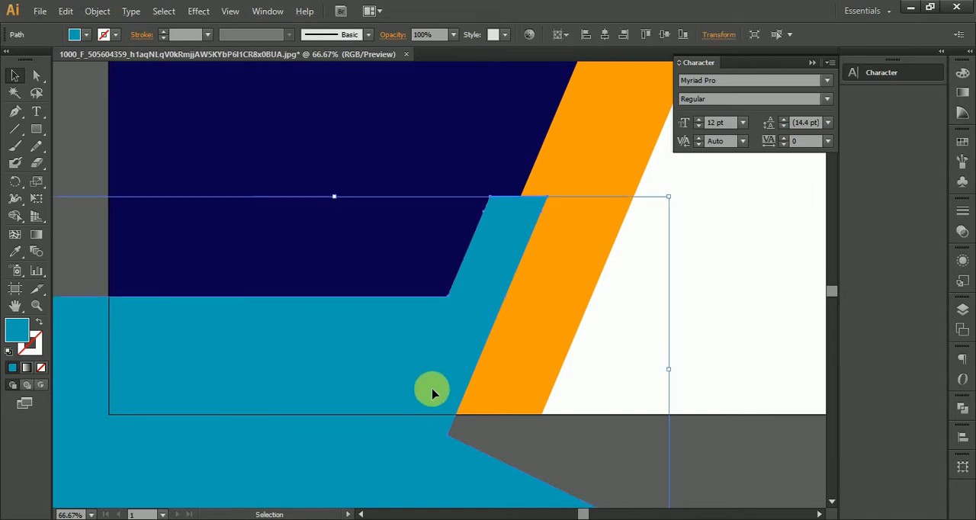
scroll(488, 402, "down", 2)
left_click(645, 465)
left_click_drag(679, 484, 666, 483)
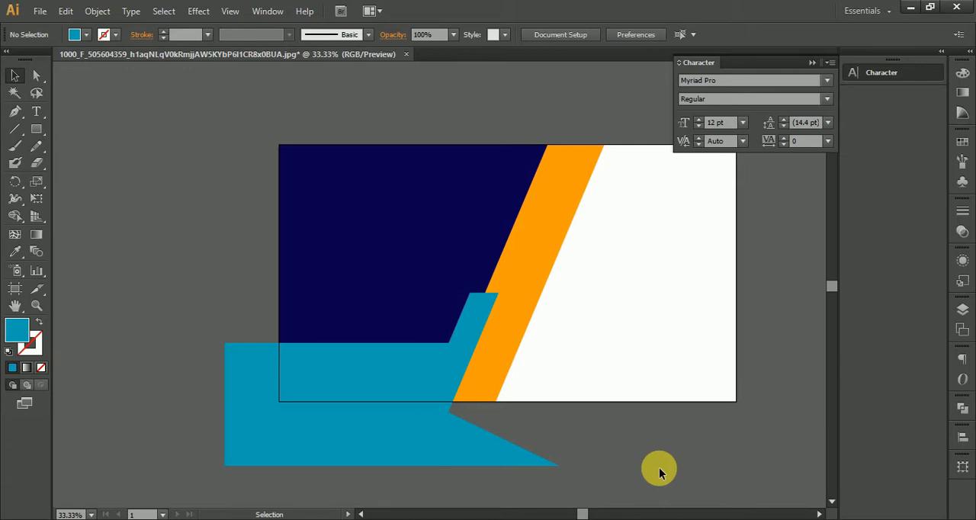
left_click_drag(656, 450, 573, 412)
left_click(699, 396)
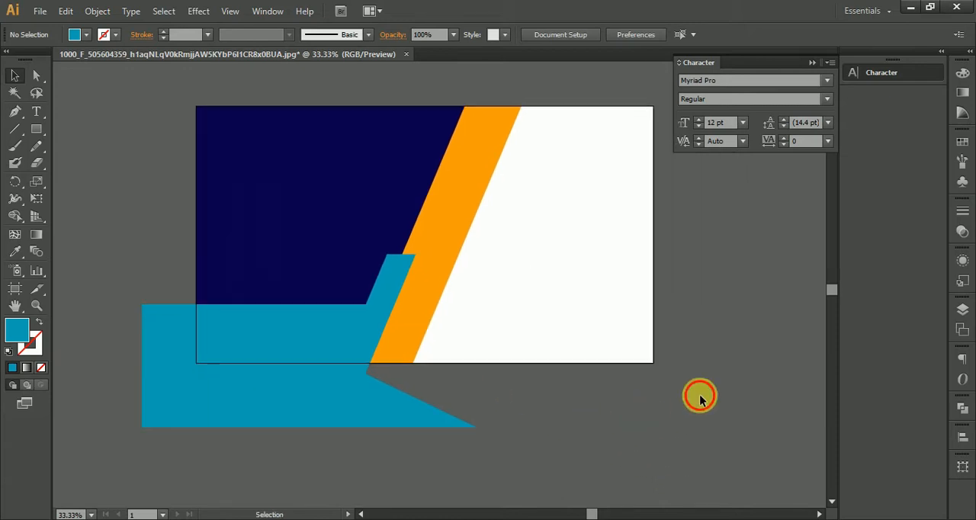
Draw a small teal square in the empty area above the artboard
left_click_drag(649, 309, 583, 344)
left_click(35, 129)
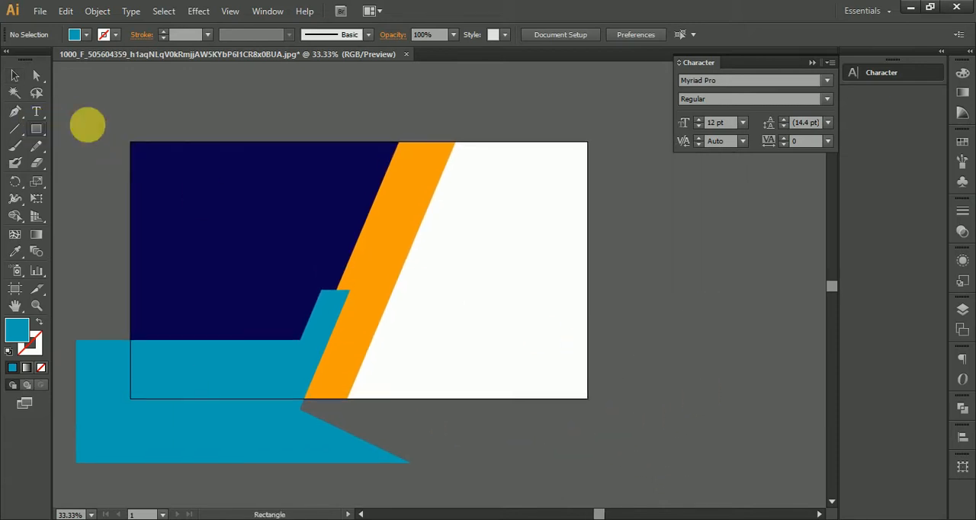
scroll(436, 207, "up", 3)
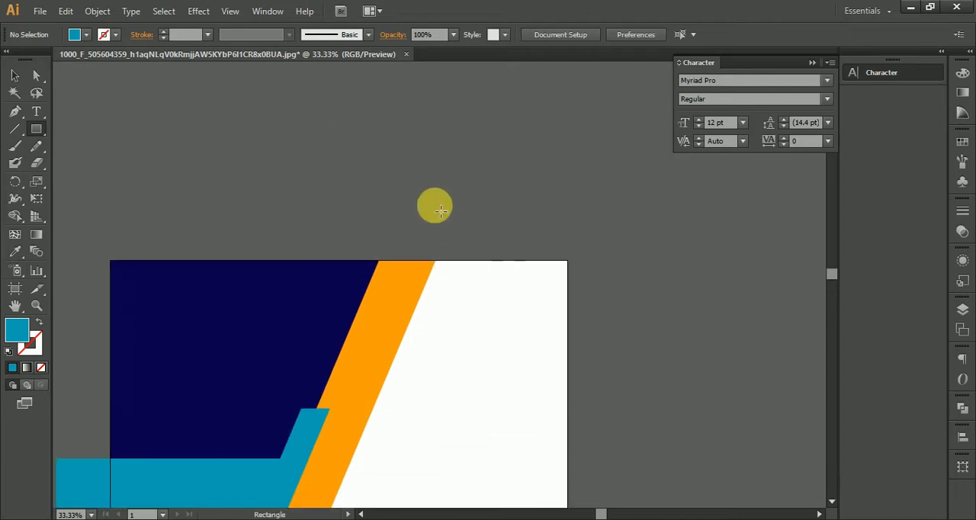
scroll(398, 133, "up", 2, "alt")
left_click_drag(424, 156, 398, 131)
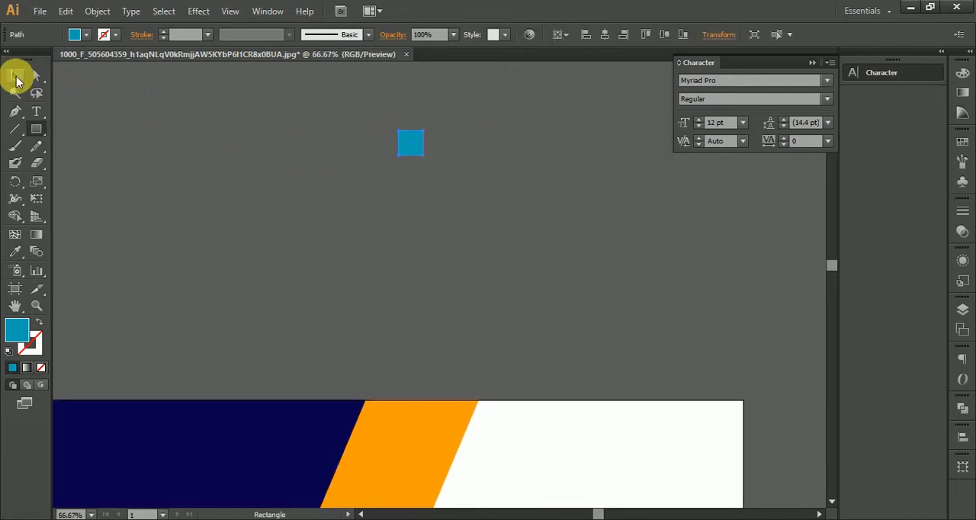
Place a copy of the teal square directly beside the original and fill the copy with white FFFFFF
scroll(424, 139, "up", 3, "alt")
left_click_drag(394, 160, 468, 162)
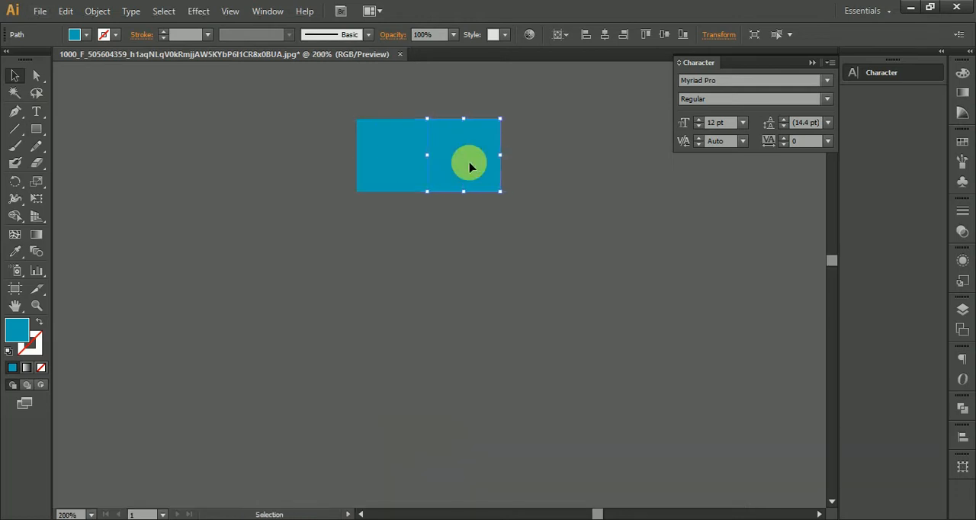
double_click(17, 328)
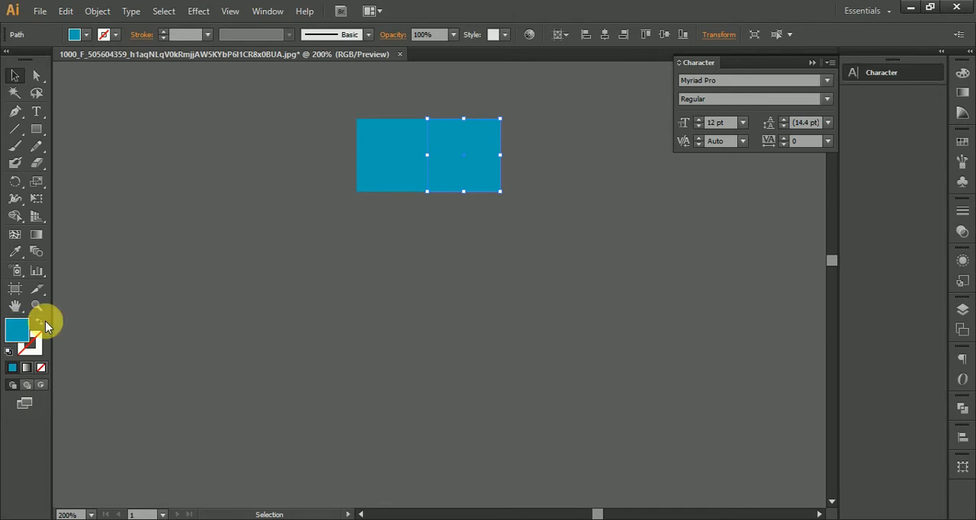
left_click_drag(559, 268, 483, 185)
left_click(846, 212)
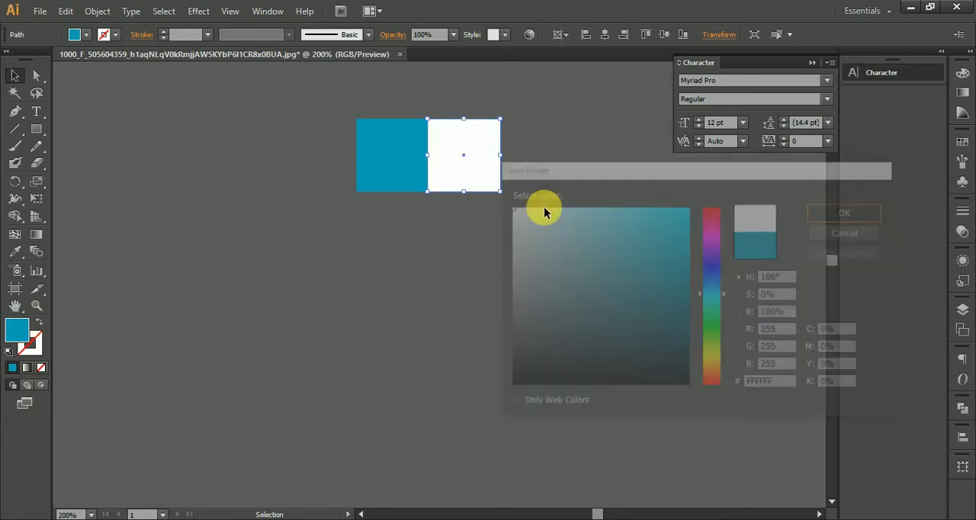
Recolour the original teal square with the light grey fill D8D8D8
left_click(391, 163)
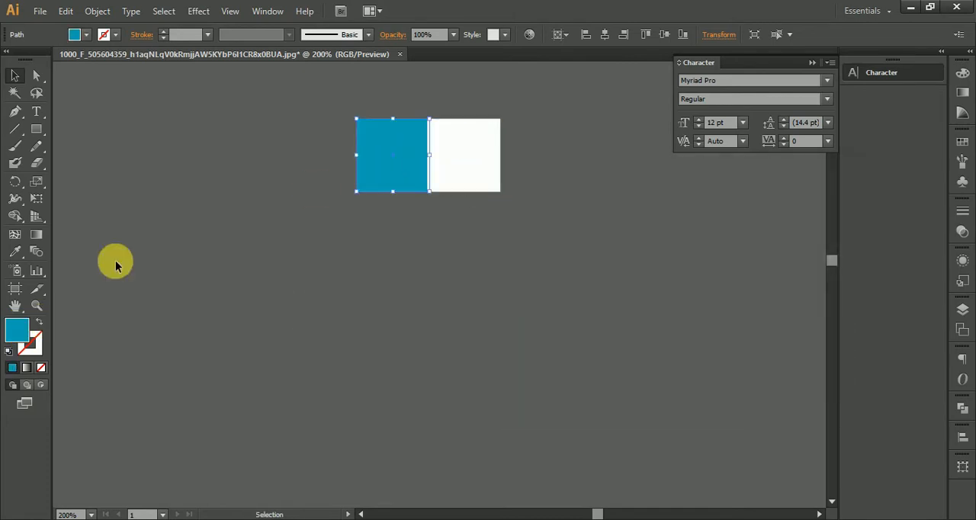
double_click(21, 333)
left_click_drag(519, 253, 506, 234)
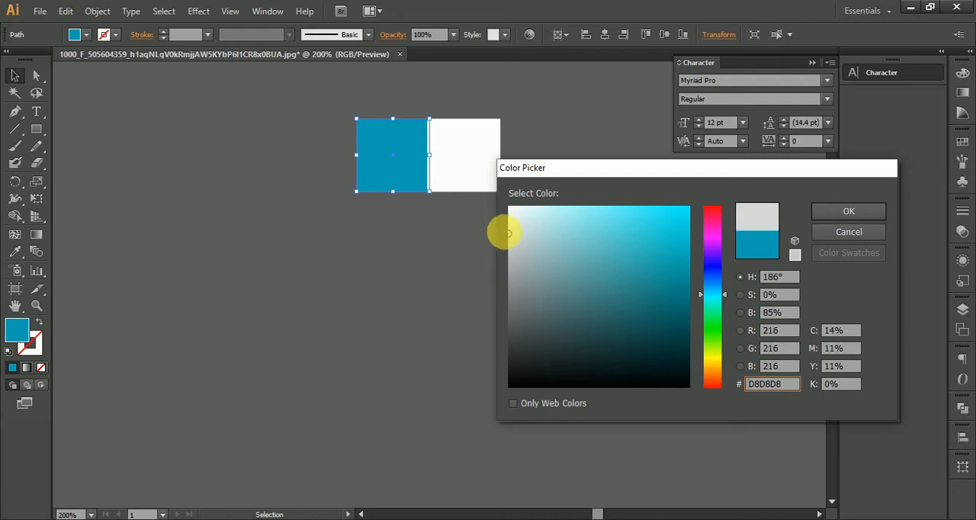
left_click(831, 210)
Fit the white square edge to edge with the grey one and scale both down together
scroll(424, 114, "up", 3)
left_click(495, 173)
scroll(488, 170, "down", 3)
left_click_drag(327, 153, 629, 312)
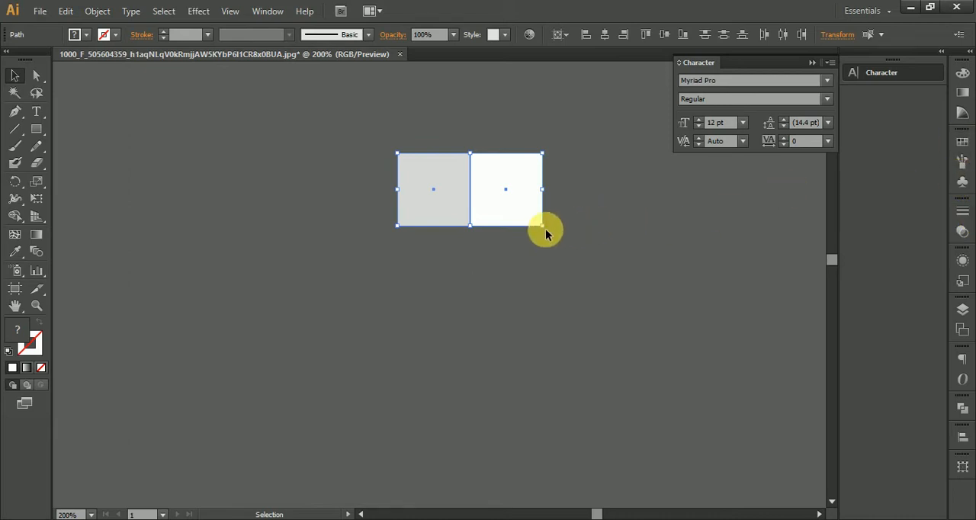
left_click_drag(544, 229, 510, 211)
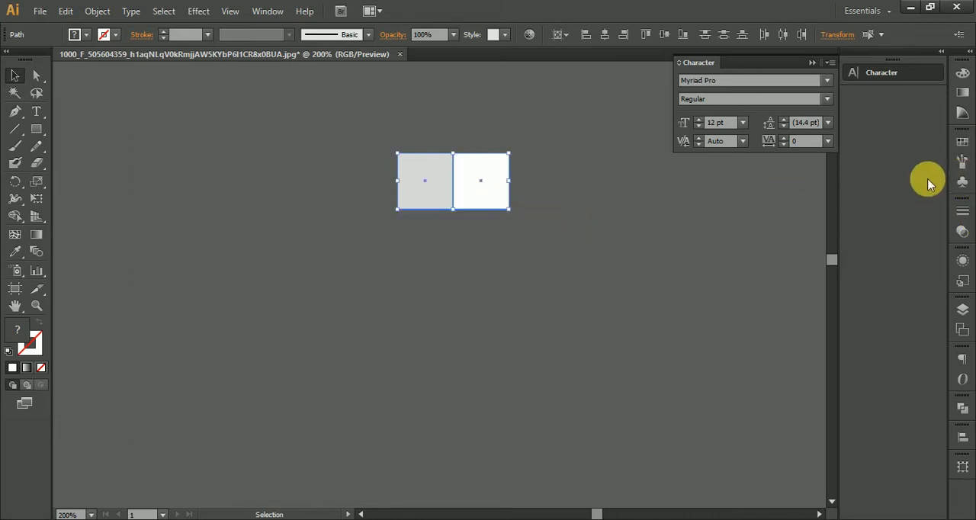
Make a pattern swatch from the grey and white squares with the Brick by Row tile type and finish editing it
left_click(966, 107)
left_click(962, 142)
left_click_drag(404, 202, 829, 170)
double_click(812, 154)
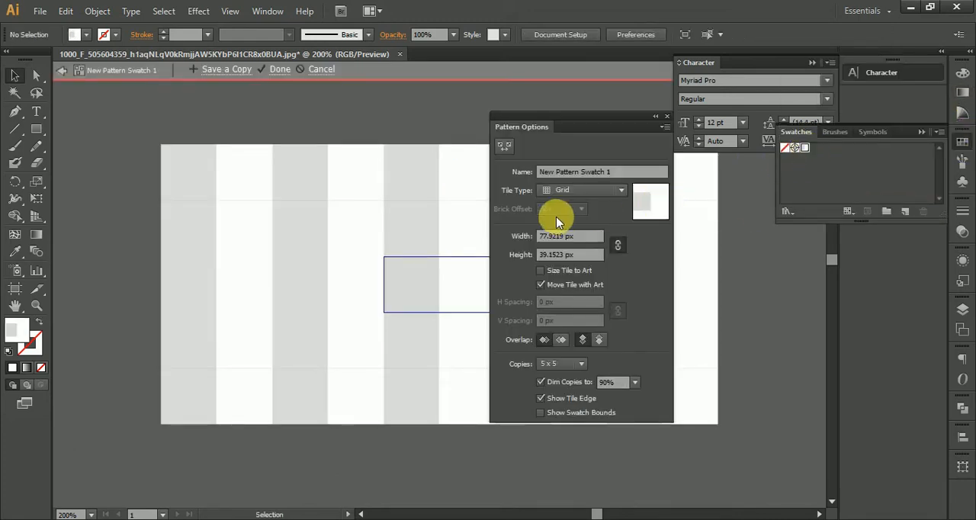
left_click(576, 190)
left_click(578, 222)
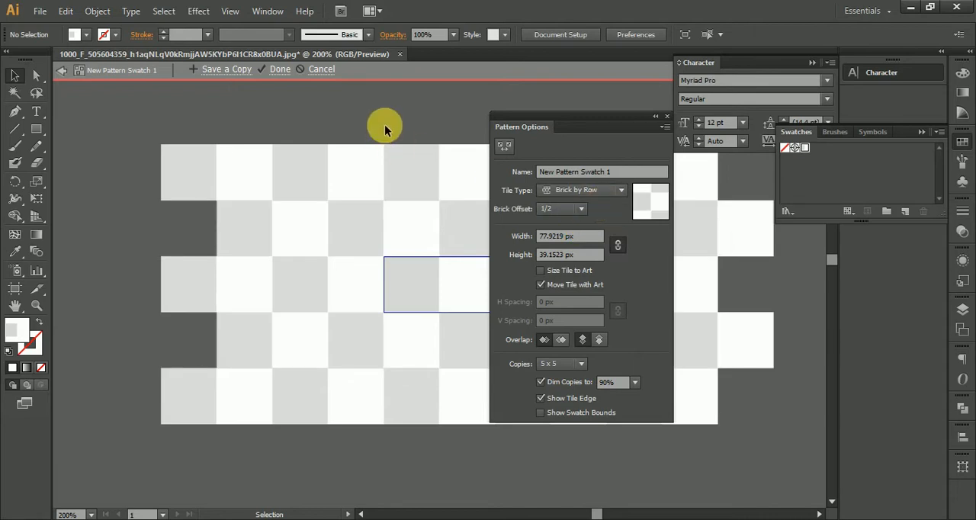
left_click(280, 70)
Draw a checker-patterned rectangle covering the artboard's right part and extending past its edge, and centre it vertically on the artboard
key("ctrl+minus")
key("ctrl+minus")
key("ctrl+minus")
key("ctrl+minus")
key("ctrl+minus")
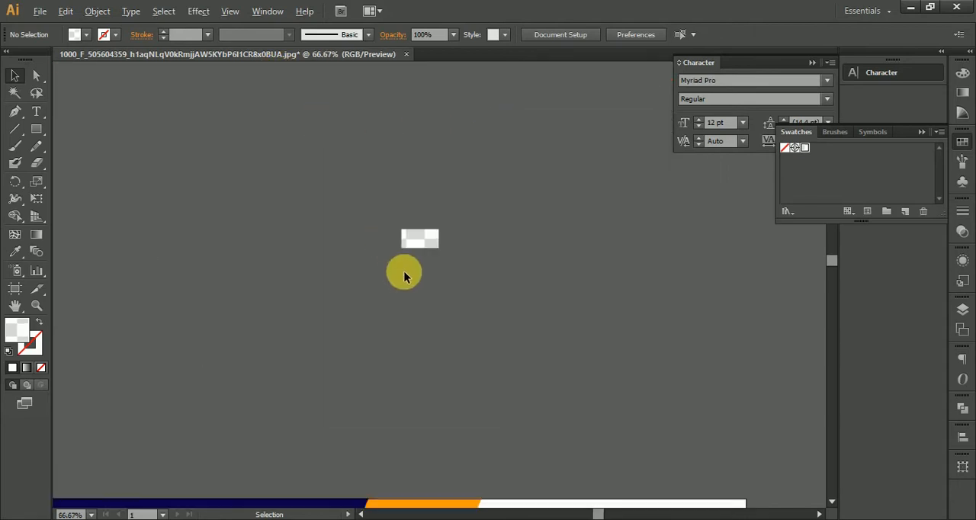
left_click_drag(455, 340, 444, 164)
left_click(36, 131)
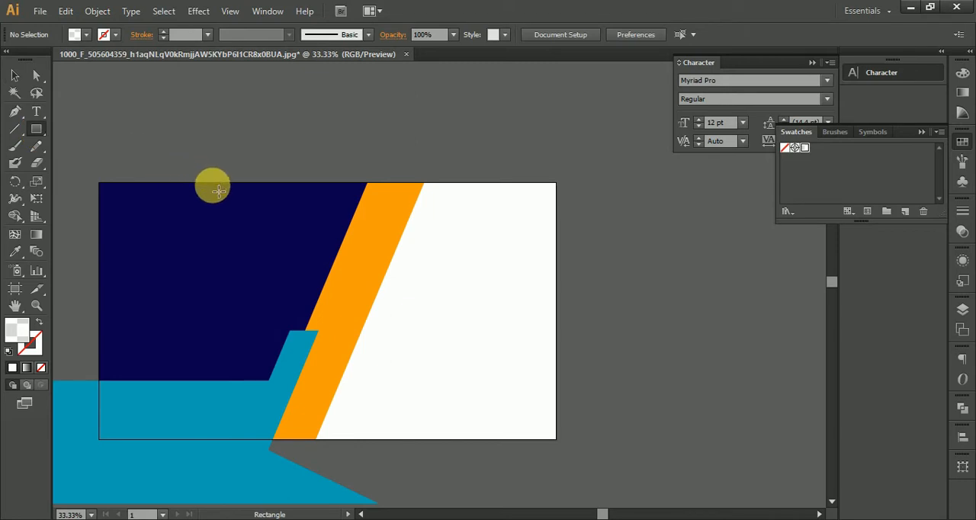
left_click_drag(213, 184, 604, 448)
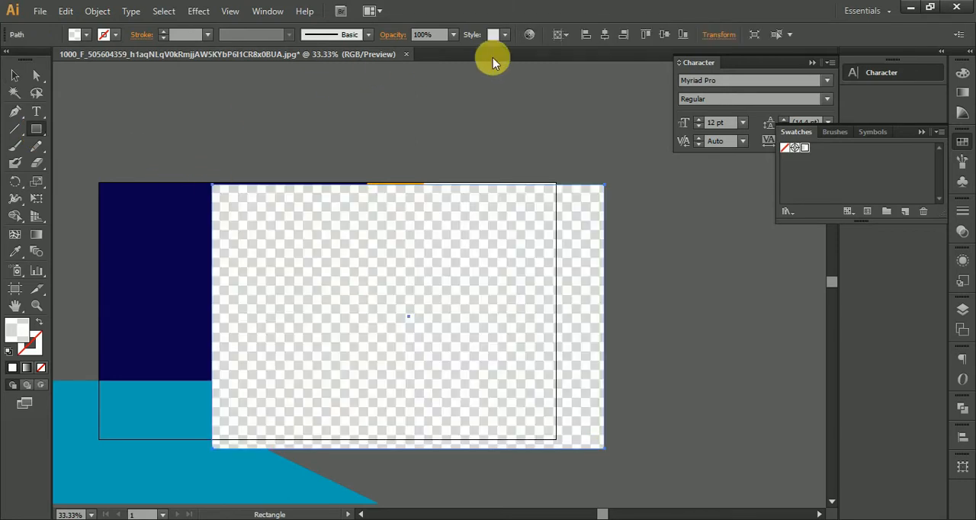
left_click(664, 35)
left_click(14, 76)
left_click(142, 115)
Send the checker-patterned rectangle behind all other shapes and deselect it
right_click(399, 279)
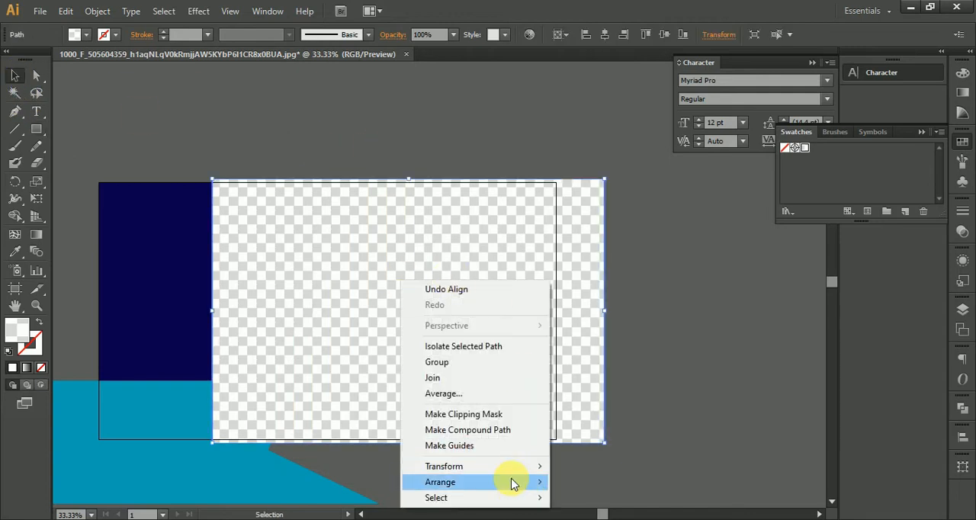
mouse_move(513, 483)
left_click(588, 463)
left_click(668, 431)
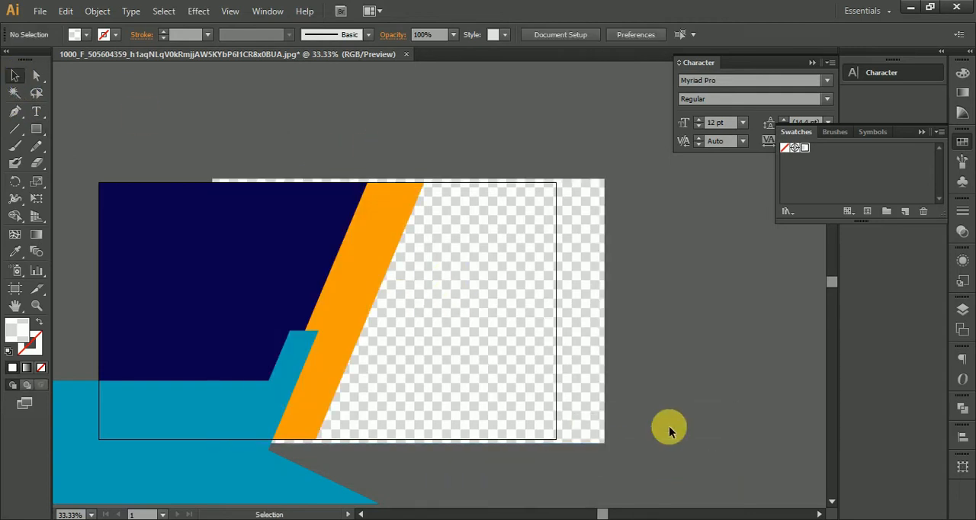
Place a copy of the orange diagonal strip across the artboard's lower right edge
left_click_drag(477, 181, 506, 165)
left_click(390, 264)
left_click_drag(477, 284, 381, 210)
left_click(614, 305)
left_click_drag(306, 216, 538, 244)
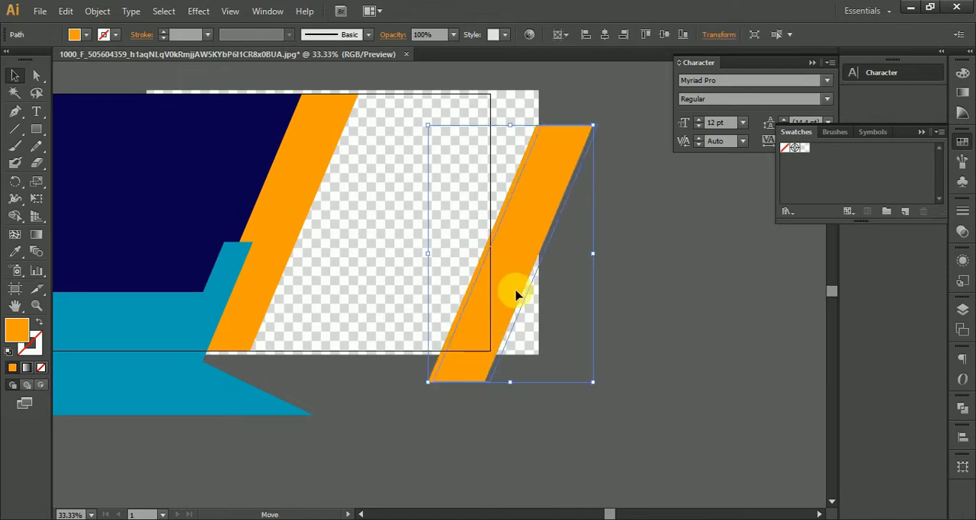
left_click_drag(516, 295, 523, 295)
Place a copy of the dark blue slanted shape at the artboard's right edge and reflect it about the vertical axis
left_click_drag(164, 225, 409, 218)
left_click(205, 203)
right_click(410, 218)
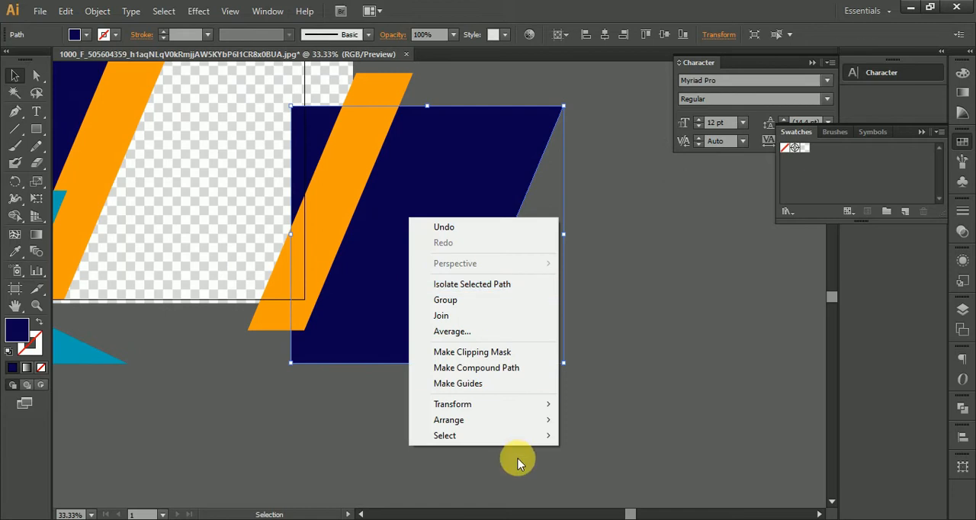
mouse_move(501, 419)
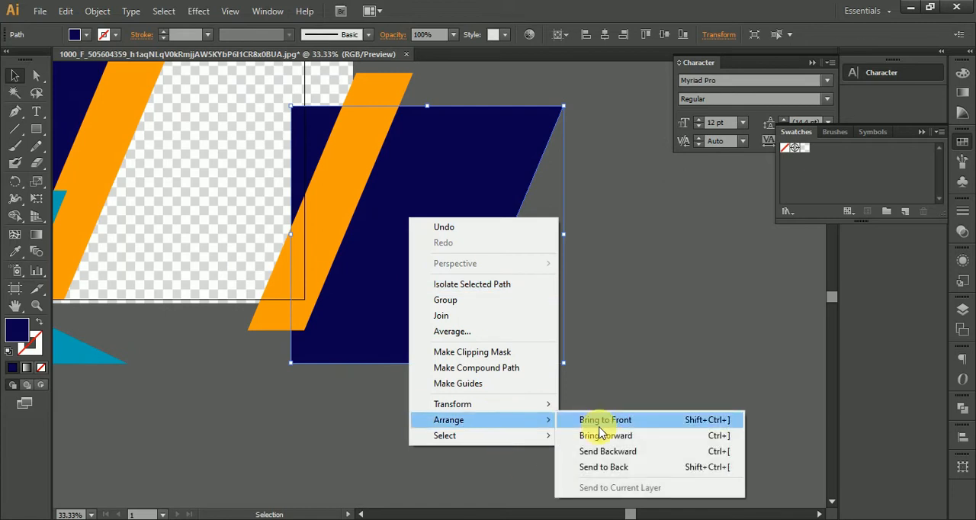
mouse_move(523, 404)
left_click(595, 456)
left_click(661, 369)
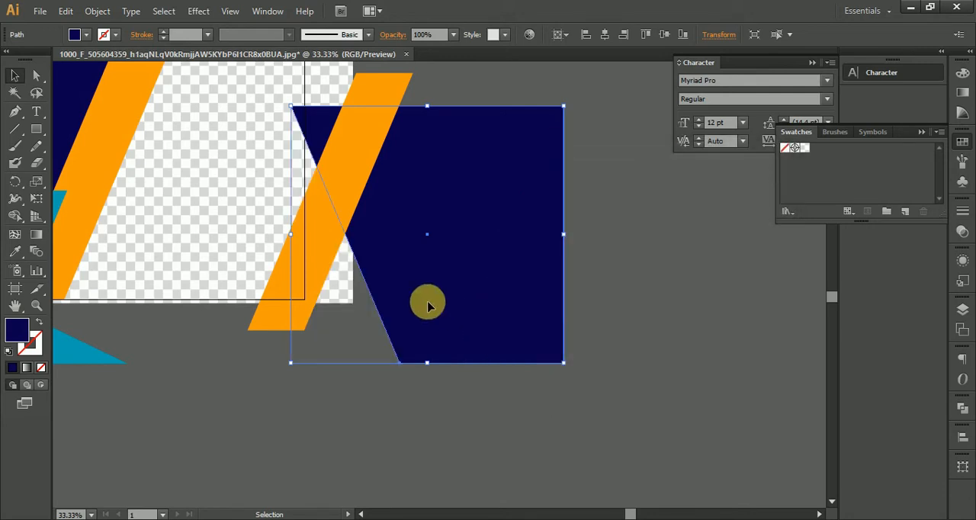
Move the dark blue copy downward and reflect it about the horizontal axis
key("space")
left_click_drag(483, 256, 498, 386)
key("space")
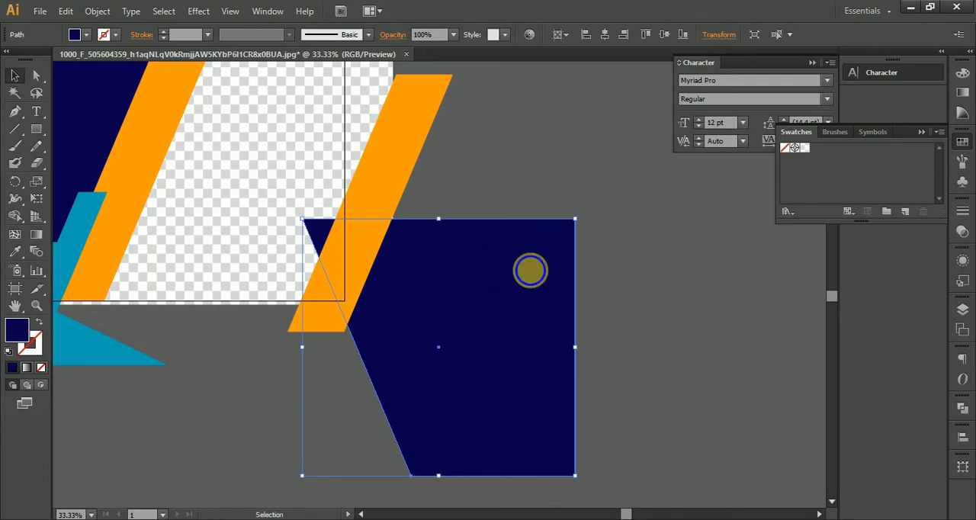
right_click(530, 270)
mouse_move(649, 456)
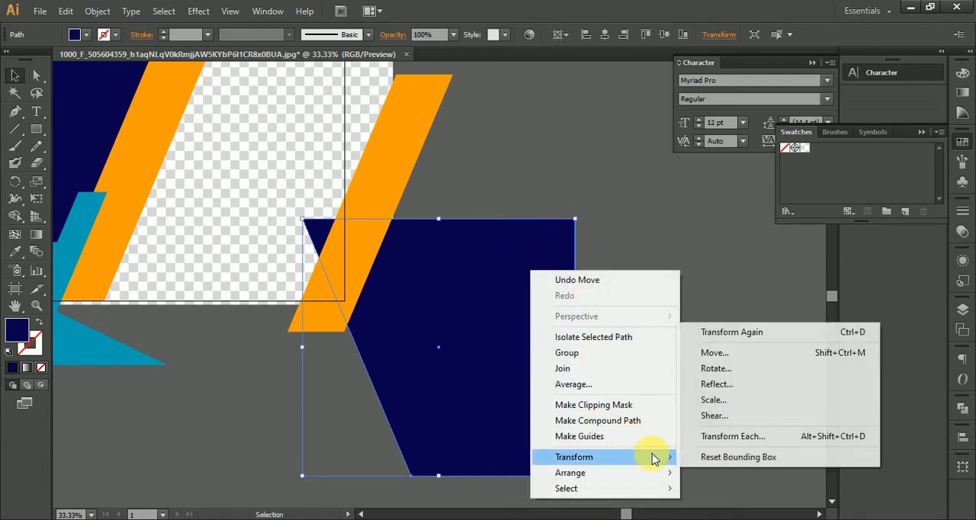
left_click(711, 384)
left_click(606, 202)
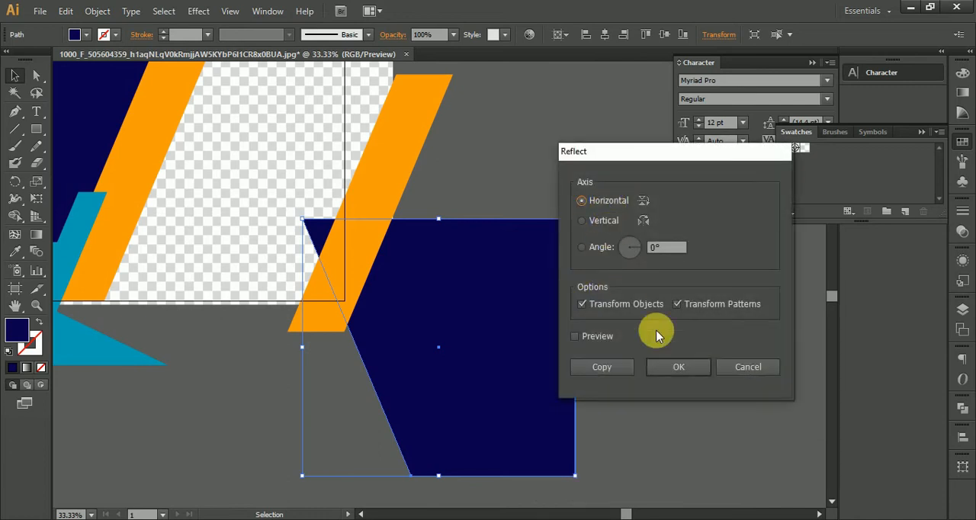
left_click(677, 366)
Move the reflected dark blue copy up over the artboard's right edge beside the orange strip copy
left_click_drag(477, 426, 467, 229)
left_click(562, 292)
scroll(557, 313, "up", 3)
scroll(549, 329, "left", 3)
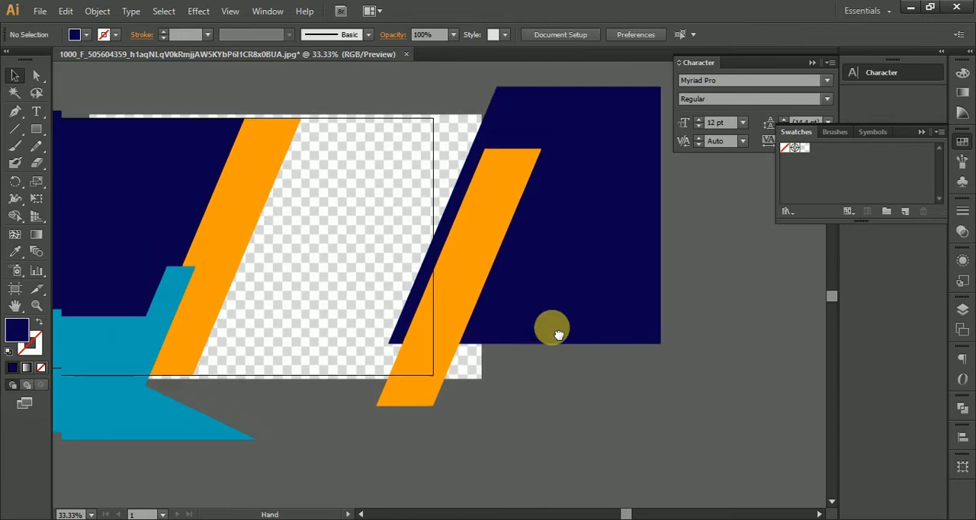
Bring the reflected dark blue copy in front of the orange strip copy and deselect it
right_click(565, 318)
mouse_move(634, 464)
left_click(690, 464)
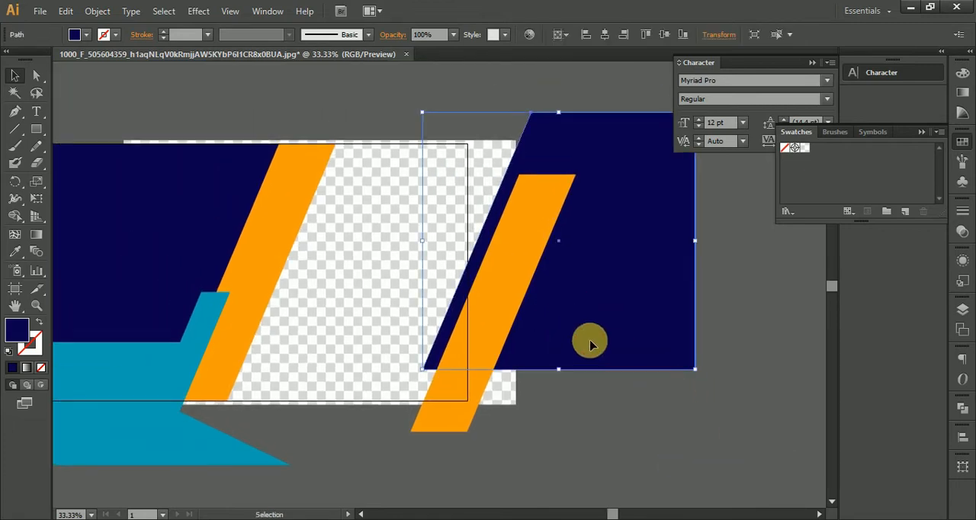
right_click(592, 322)
mouse_move(687, 292)
left_click(782, 292)
left_click(669, 394)
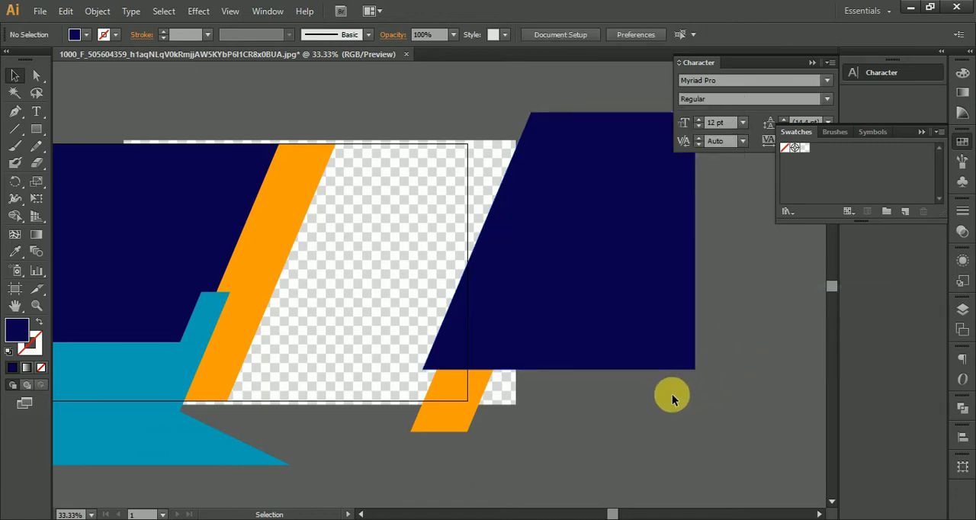
Shift the dark blue copy so its slanted edge runs along the orange strip copy, leaving a narrow orange band
left_click(592, 347)
scroll(479, 349, "up", 2)
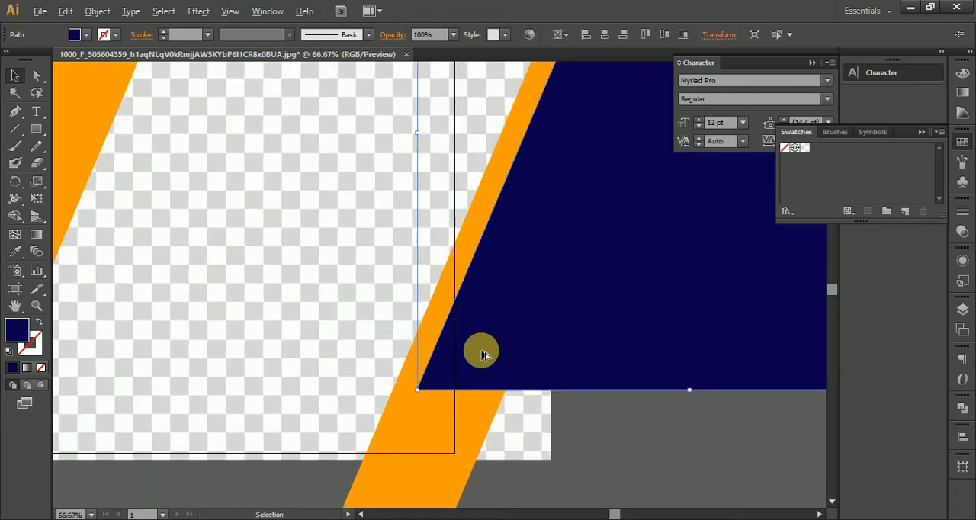
left_click_drag(482, 360, 475, 379)
scroll(488, 384, "down", 2)
left_click(617, 466)
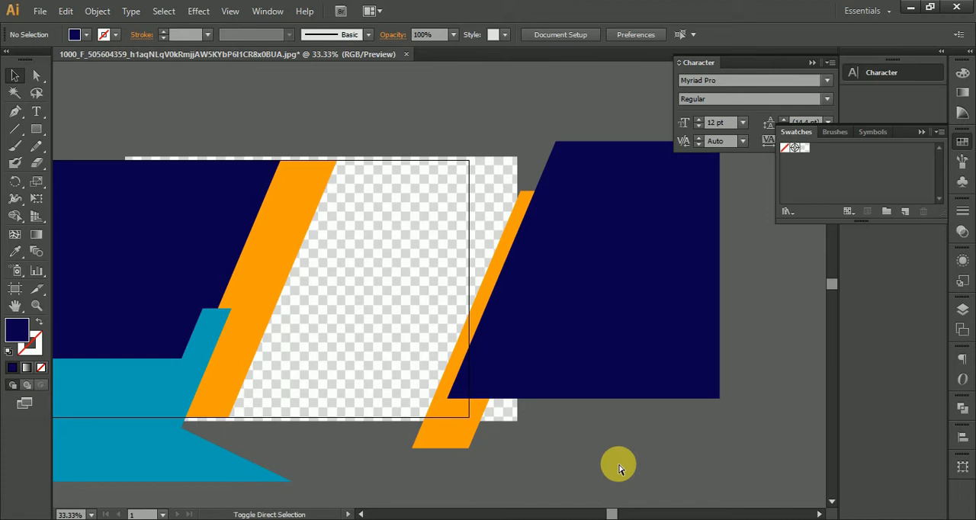
Preview the banner layout in Save for Web and close the preview without saving
key("ctrl+alt+shift+s")
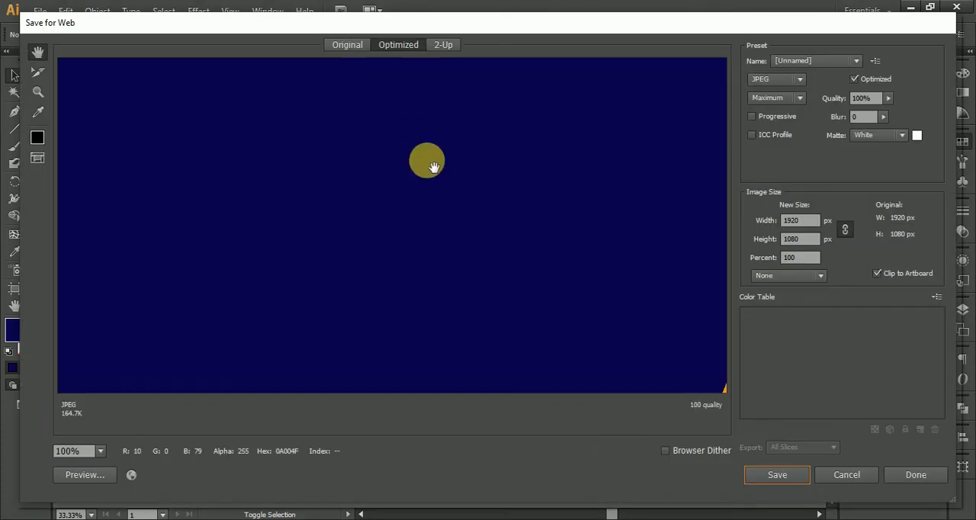
right_click(431, 176)
left_click(496, 349)
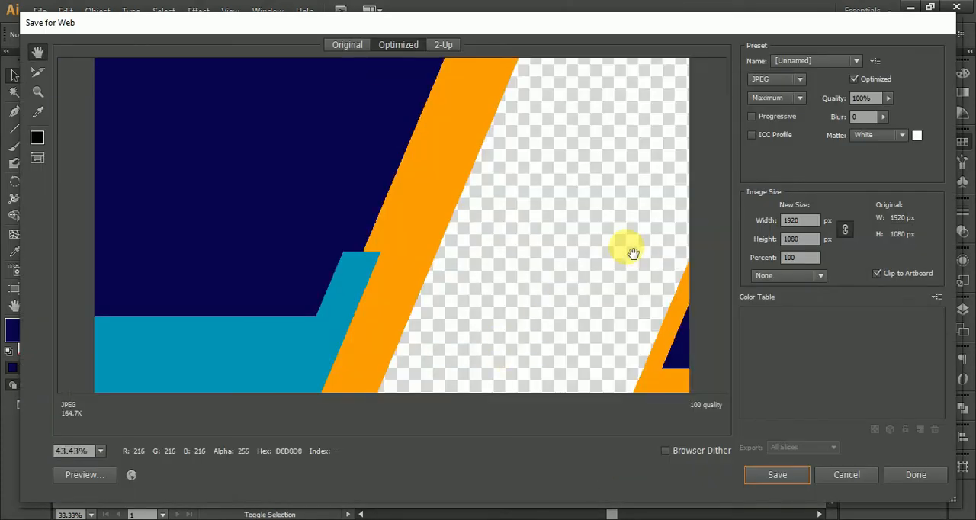
left_click(847, 476)
Bring the orange strip copy to the front and shift the dark blue copy so a thin blue band shows along the strip's inner edge
left_click(446, 433)
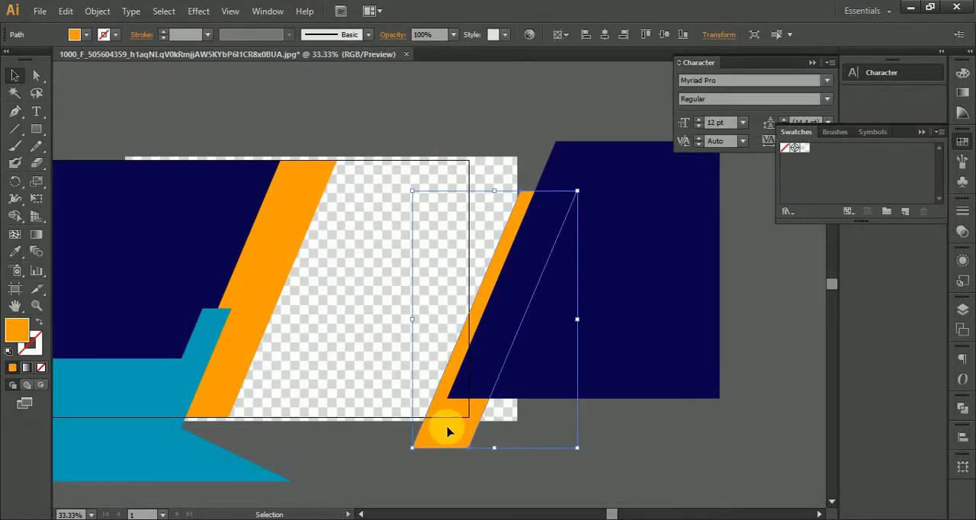
right_click(448, 429)
mouse_move(526, 401)
left_click(684, 401)
left_click(647, 401)
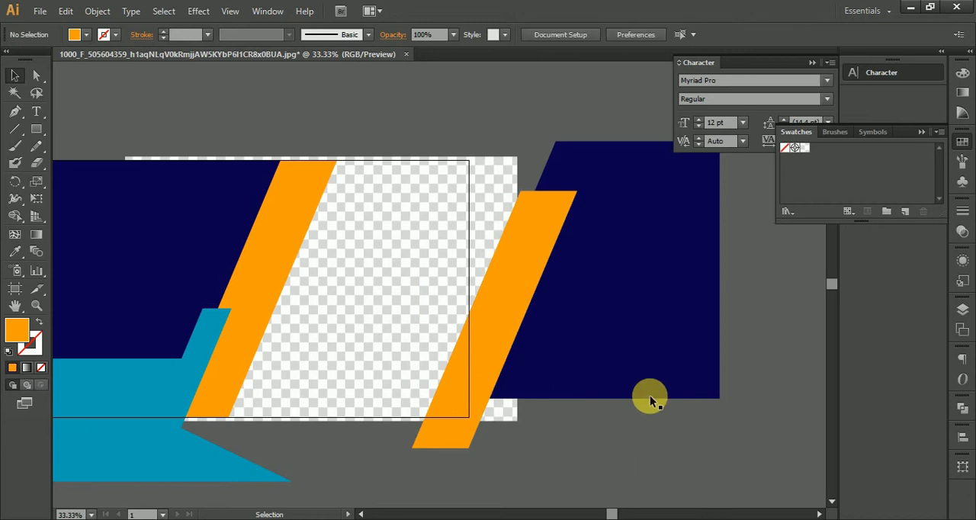
left_click_drag(624, 391, 625, 391)
scroll(658, 386, "left", 5)
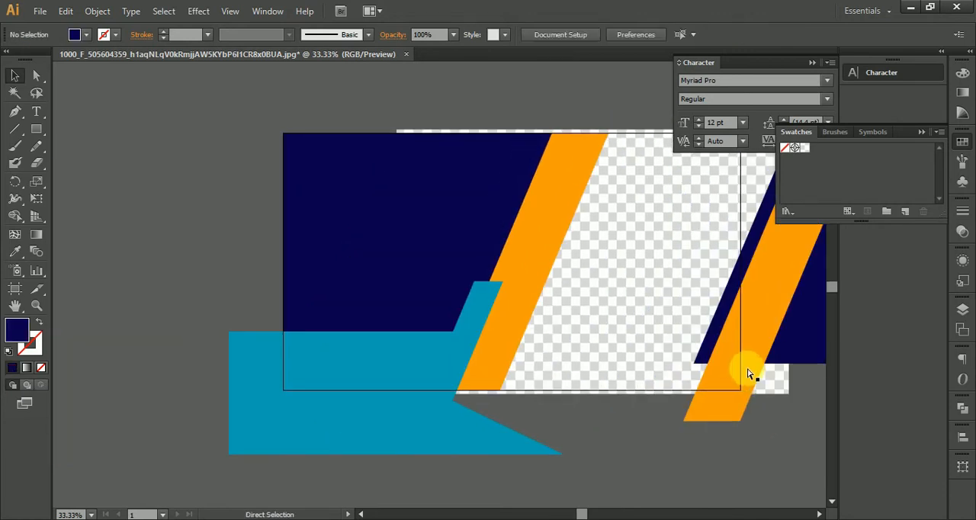
Check the rearranged right-hand shapes in a Save for Web preview and close it without saving
key("alt+shift+ctrl+s")
right_click(511, 188)
left_click(587, 372)
left_click(839, 475)
Add the text line "TAKE YOUR BUSINESS TO NEXT LEVEL" in the empty area beside the artboard
left_click_drag(524, 280, 496, 271)
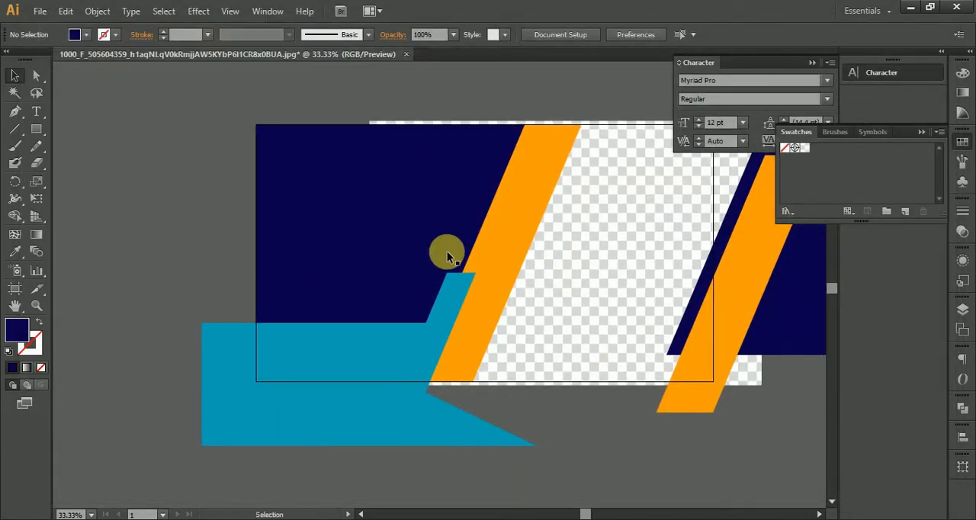
left_click_drag(310, 182, 377, 175)
left_click_drag(464, 327, 419, 229)
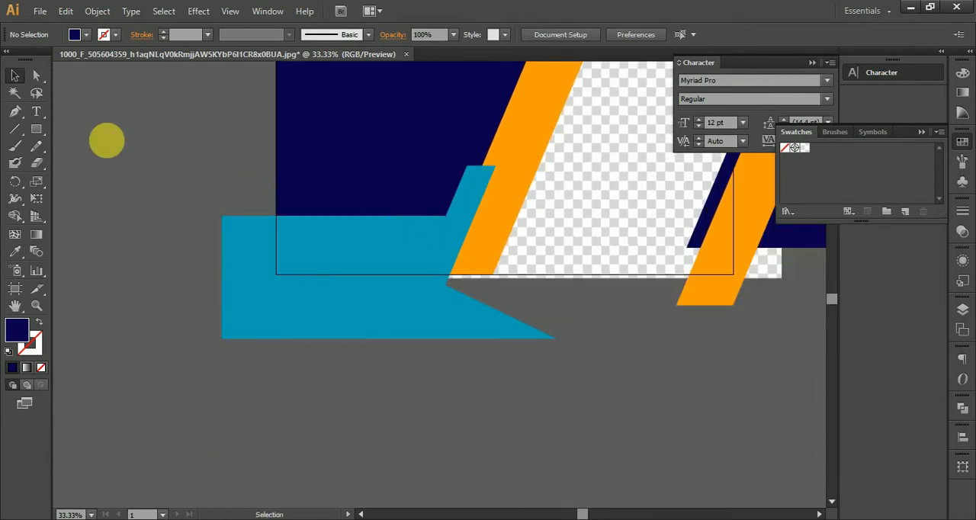
left_click_drag(517, 242, 623, 332)
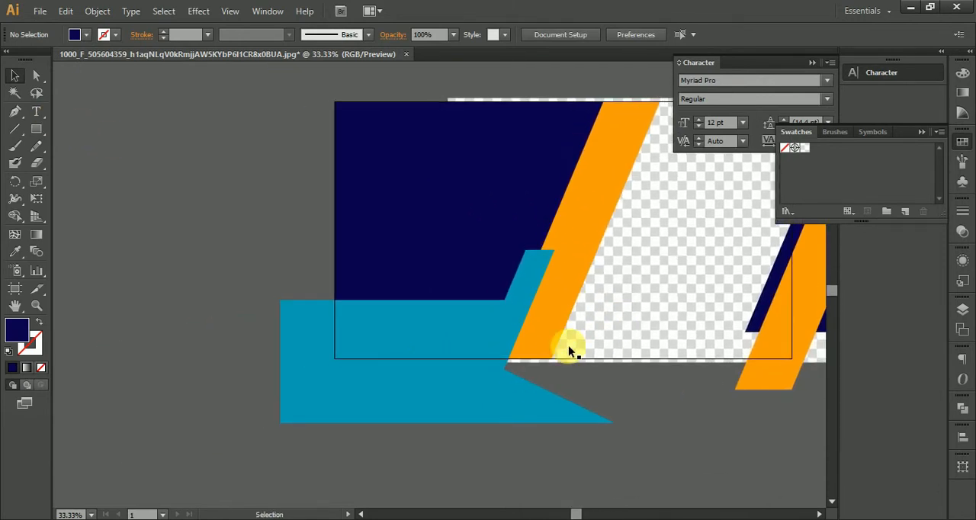
left_click(34, 112)
left_click(158, 170)
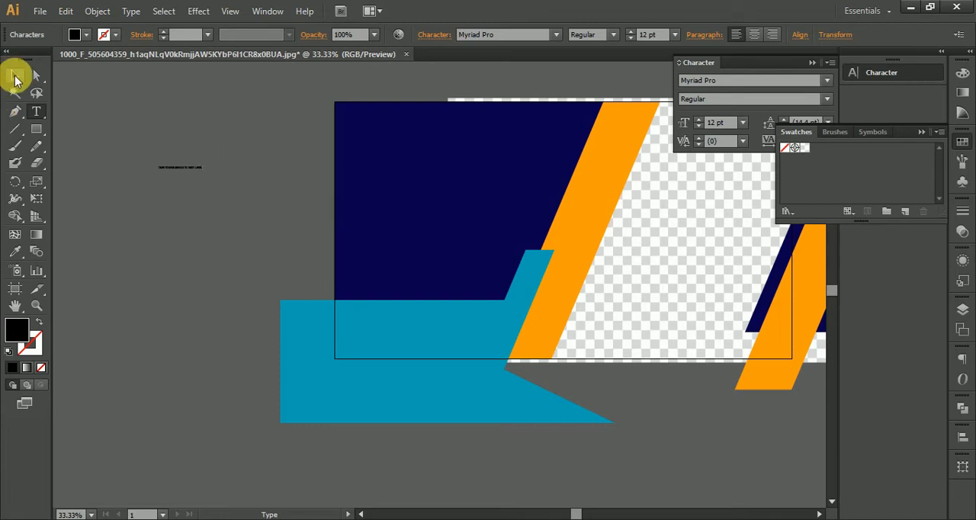
Enlarge the headline text to wider than the artboard, place it in the empty area above the artboard and deselect it
left_click(15, 78)
left_click(175, 166)
left_click_drag(206, 175, 610, 405)
left_click_drag(350, 234, 466, 418)
left_click_drag(421, 395, 450, 126)
left_click_drag(602, 183, 488, 305)
left_click_drag(501, 239, 461, 185)
left_click_drag(572, 243, 673, 286)
left_click(706, 270)
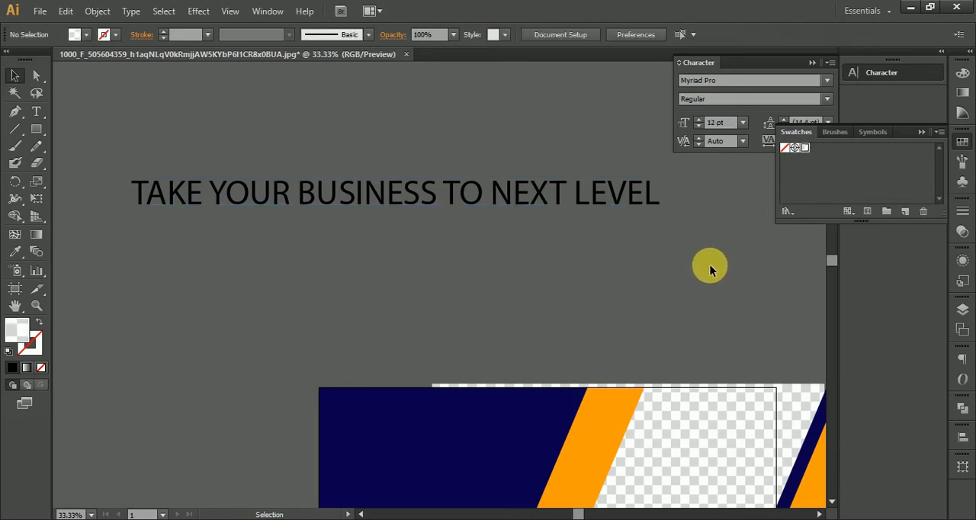
Set the headline text to Arial Bold and deselect it
left_click(501, 187)
left_click(518, 34)
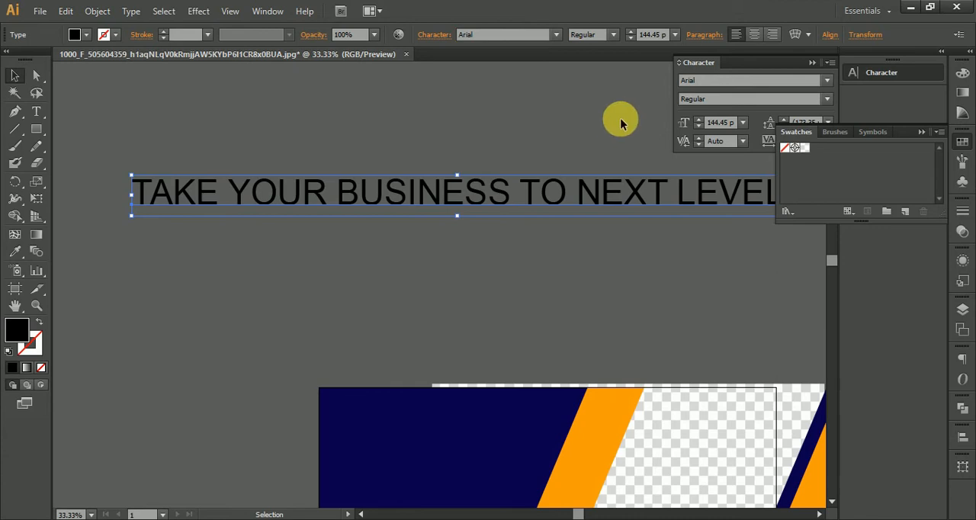
left_click(612, 35)
left_click(606, 81)
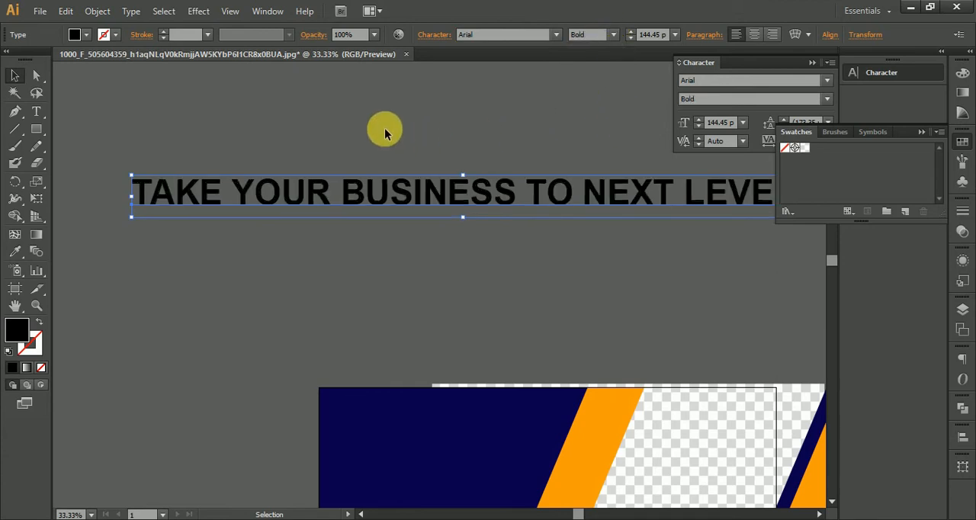
left_click(382, 130)
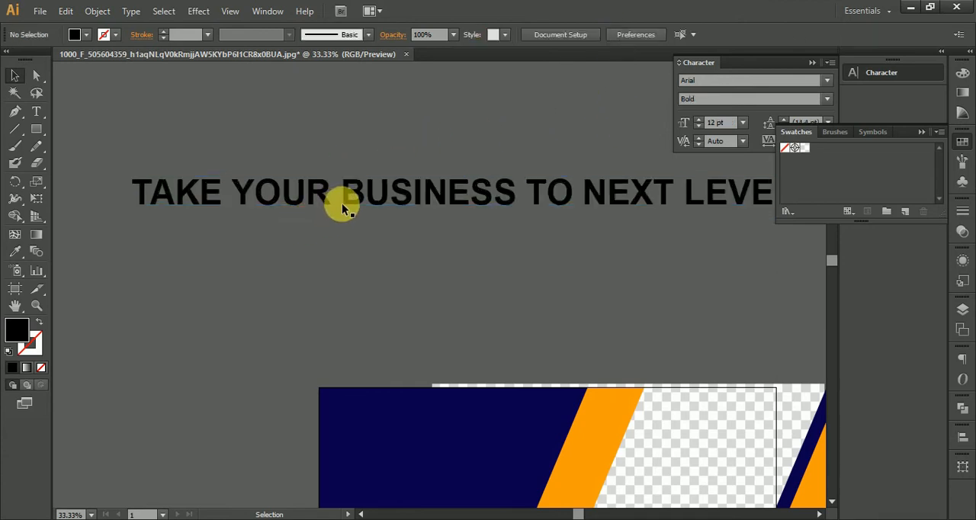
Try to cut "TAKE YOUR" from the headline and paste it as separate text, undoing back to the selected words
key("t")
triple_click(342, 203)
left_click_drag(128, 196, 334, 207)
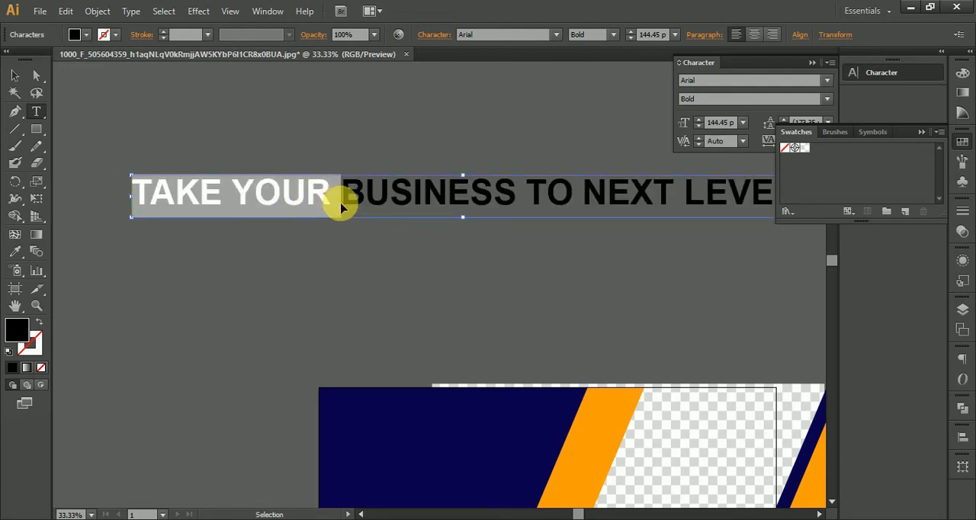
key("BackSpace")
left_click(17, 76)
left_click(186, 110)
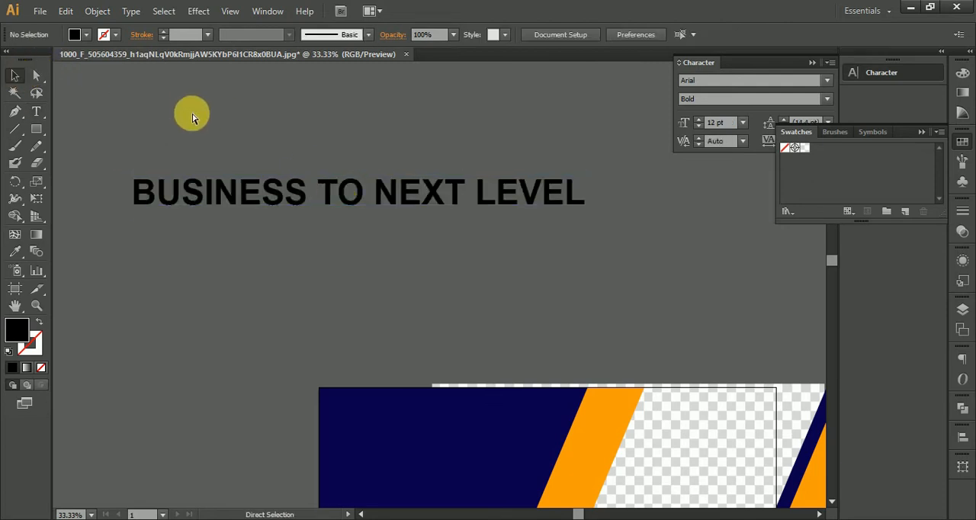
left_click(297, 176)
left_click(430, 271)
key("ctrl+v")
key("ctrl+z")
key("ctrl+z")
key("ctrl+z")
key("ctrl+c")
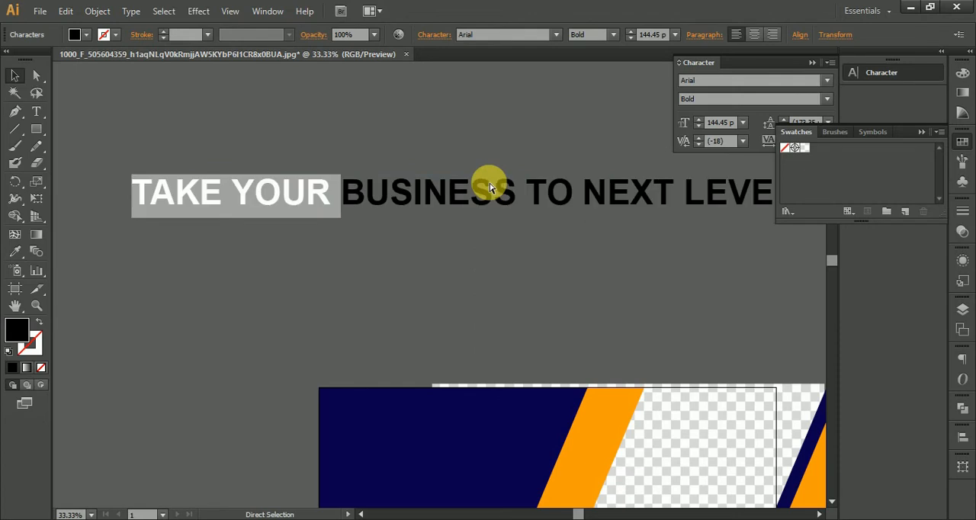
Cut "TAKE YOUR" out of the headline and paste it as a separate text line above the remaining words
key("BackSpace")
left_click(24, 74)
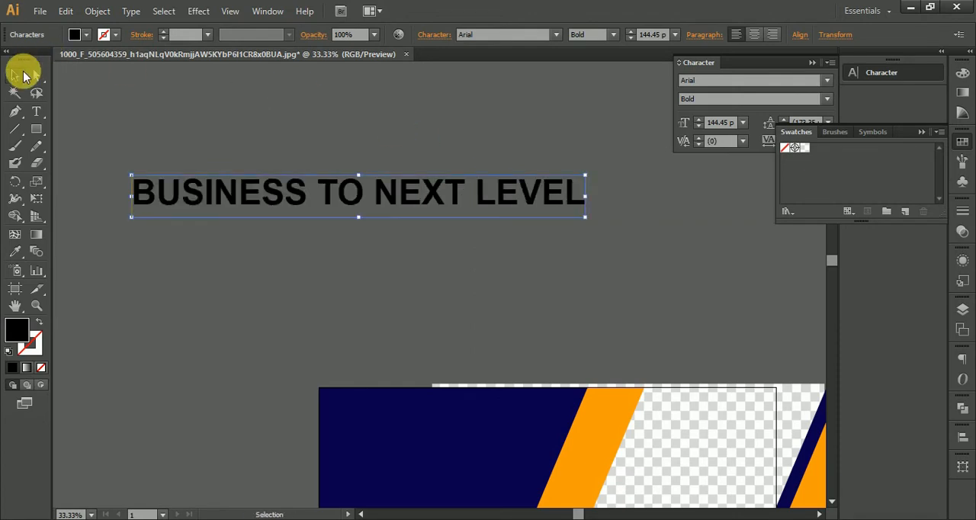
left_click(36, 111)
left_click(169, 97)
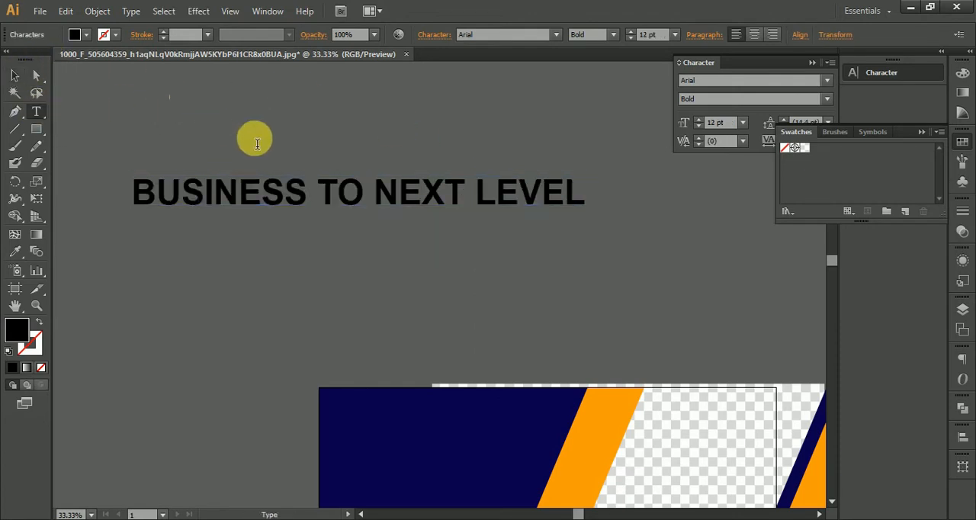
key("ctrl+v")
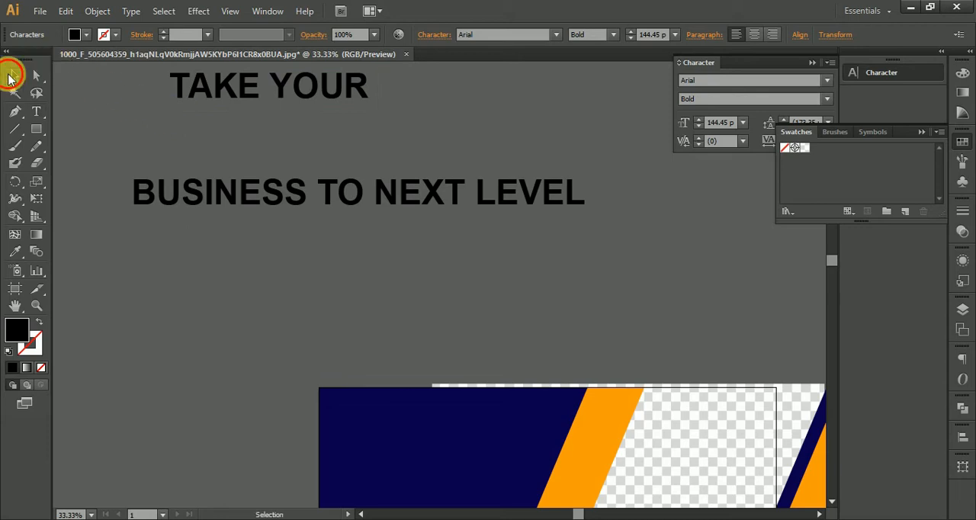
Cut "NEXT LEVEL" from the headline, paste it as a separate text and place it directly below "BUSINESS TO"
key("t")
key("ctrl+a")
left_click_drag(374, 194, 665, 211)
key("ctrl+x")
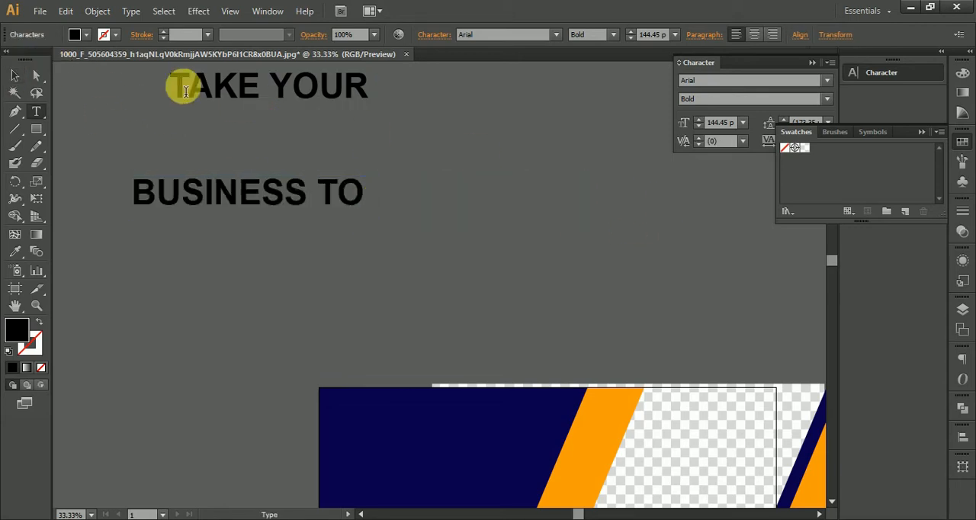
left_click(15, 75)
left_click(483, 201)
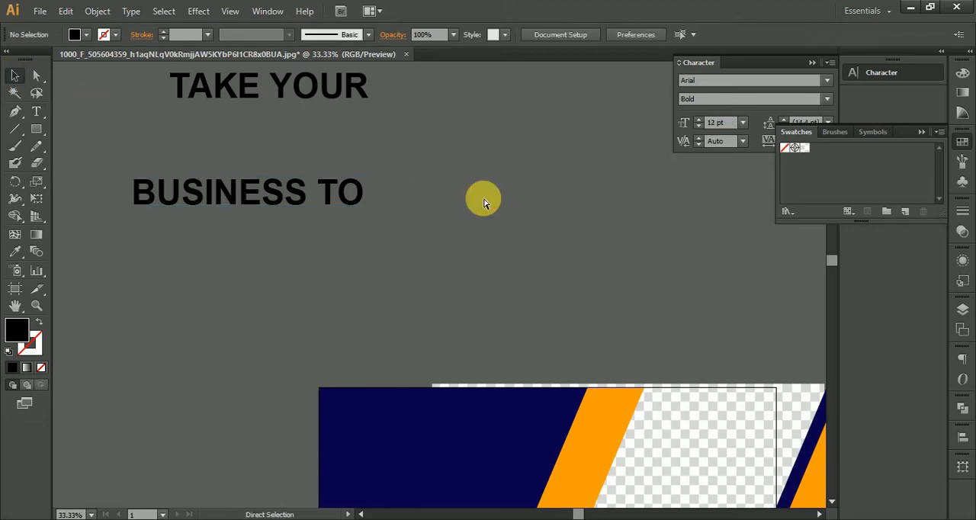
key("ctrl+v")
left_click_drag(427, 279, 294, 221)
left_click_drag(268, 174, 482, 130)
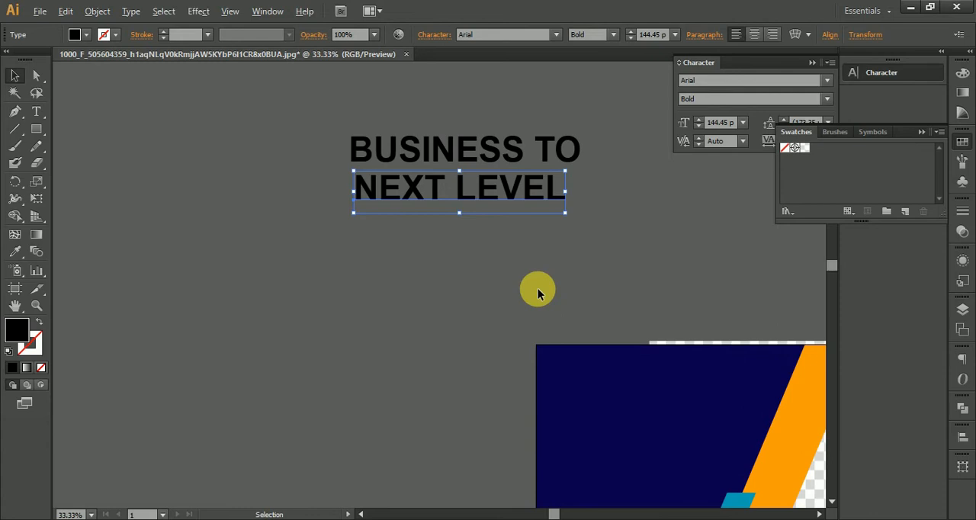
Show the rulers and place a vertical guide about 105 px inside the artboard's left edge
scroll(539, 289, "down", 2)
left_click_drag(714, 322, 529, 283)
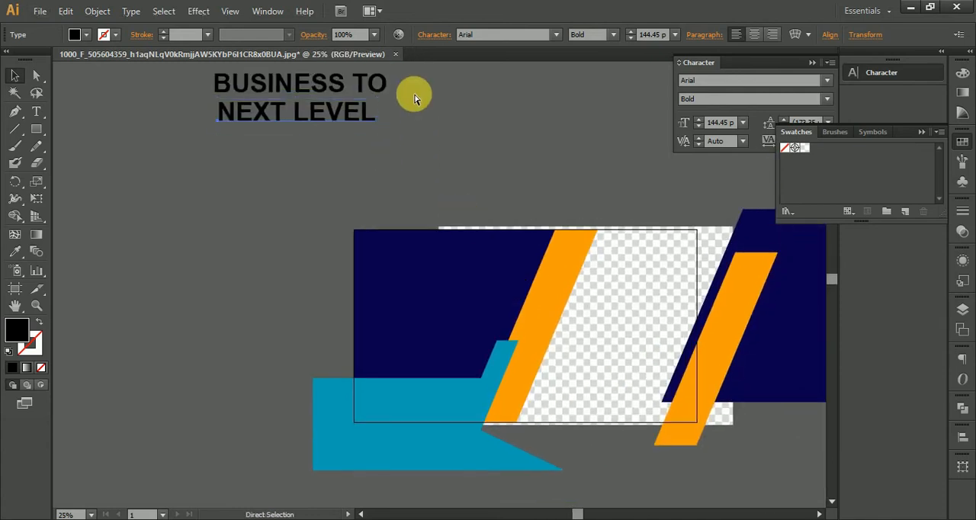
key("ctrl+r")
left_click_drag(425, 70, 385, 275)
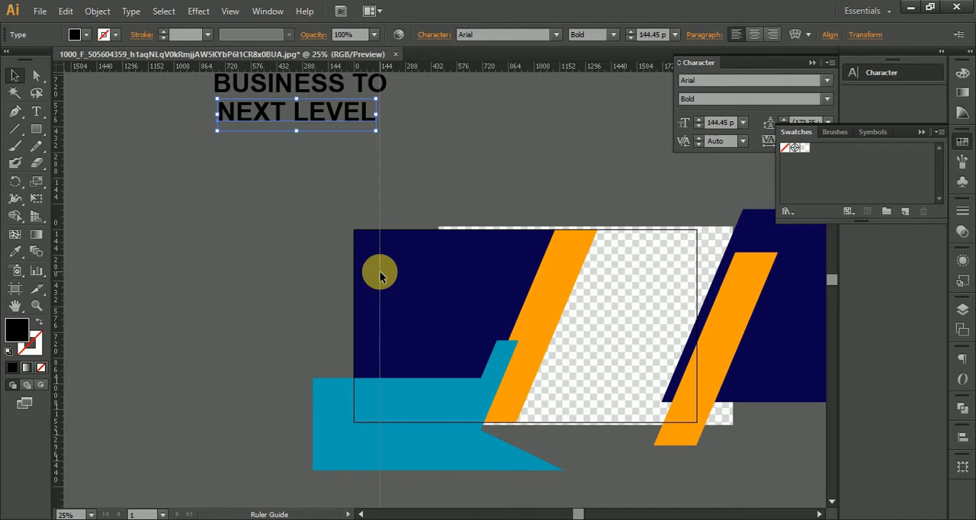
left_click_drag(373, 274, 373, 275)
Colour "BUSINESS TO" orange by sampling the slanted orange strip with the Eyedropper, and deselect it
left_click_drag(286, 174, 303, 255)
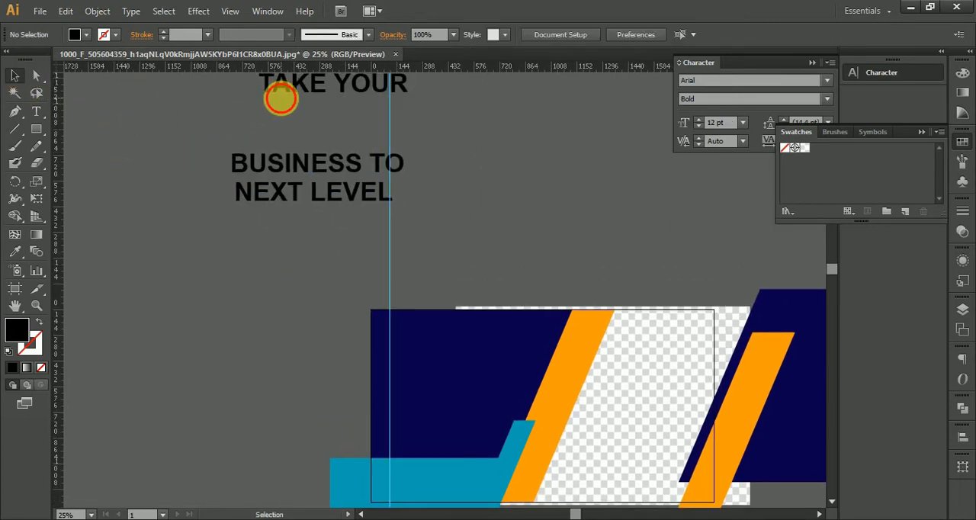
left_click(279, 95)
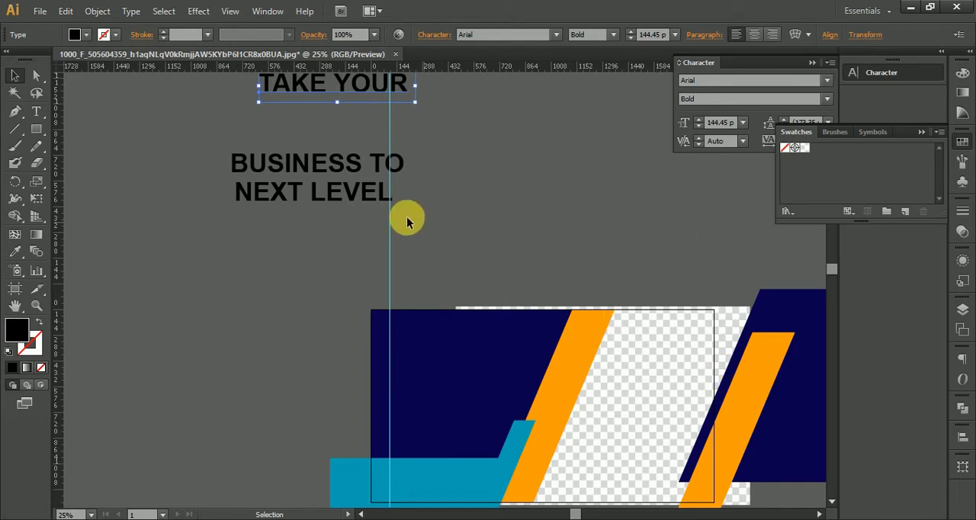
left_click(321, 162)
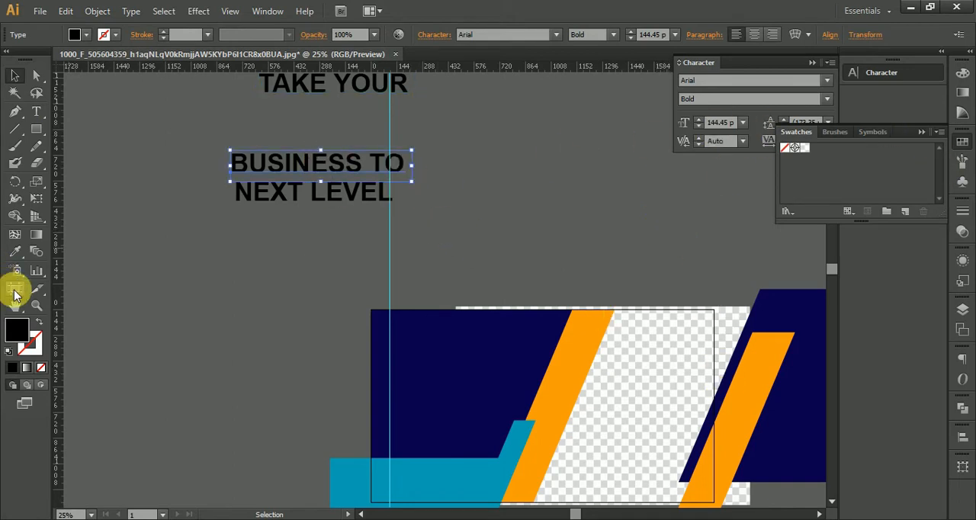
left_click(14, 251)
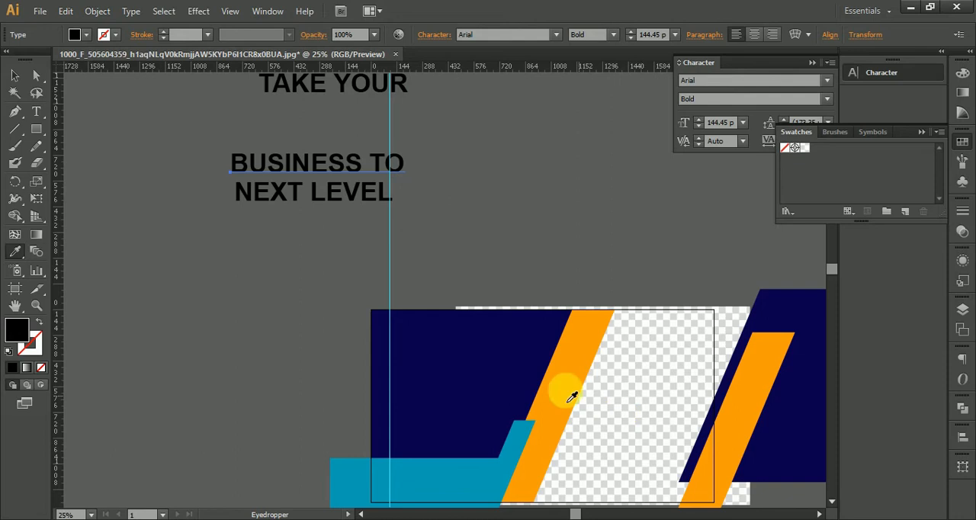
left_click(552, 386)
left_click(14, 75)
left_click(229, 190)
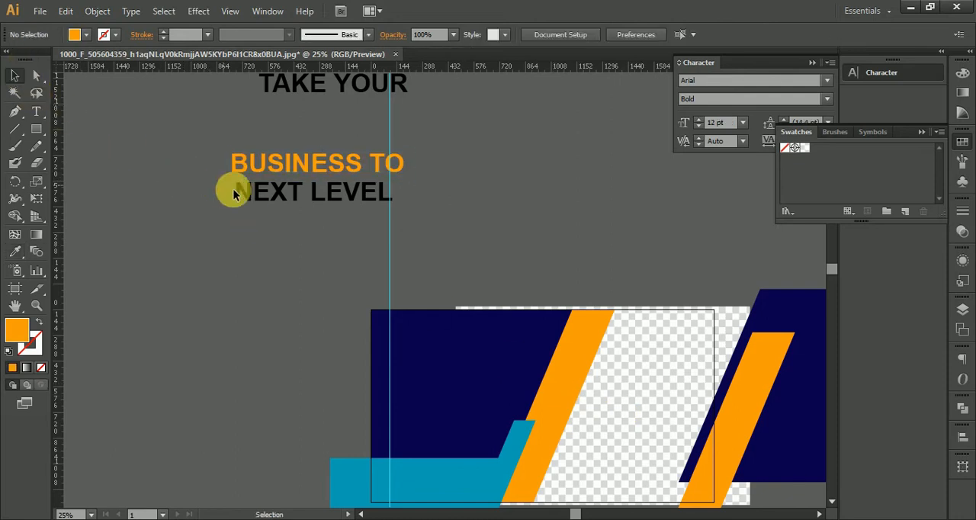
Try to colour "TAKE YOUR" and "NEXT LEVEL" by sampling the checker-pattern background with the Eyedropper
left_click(276, 192)
left_click(323, 85)
left_click(17, 253)
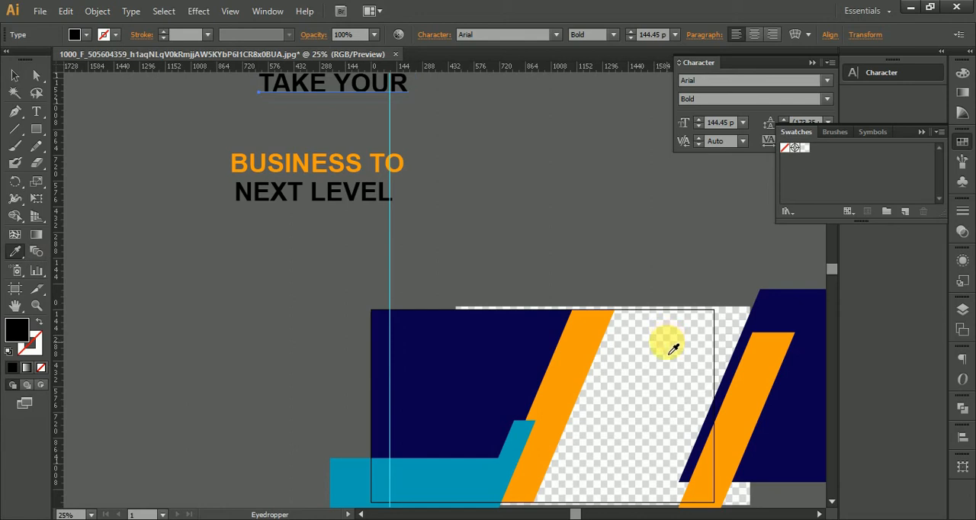
left_click(674, 349)
left_click(14, 75)
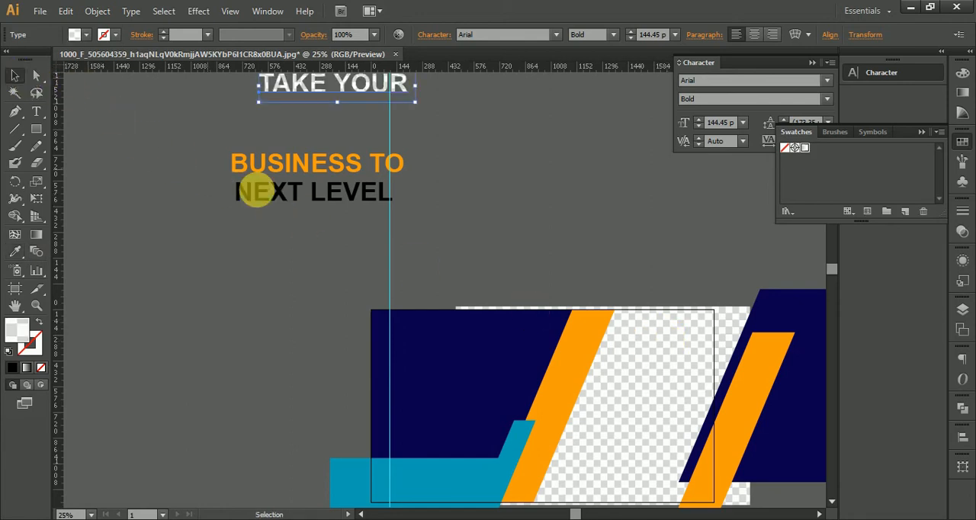
left_click(298, 211)
left_click(14, 251)
left_click(640, 374)
left_click(15, 75)
Undo the sampled checker-pattern fills on "TAKE YOUR" and "NEXT LEVEL"
left_click(290, 167)
left_click_drag(295, 136, 338, 218)
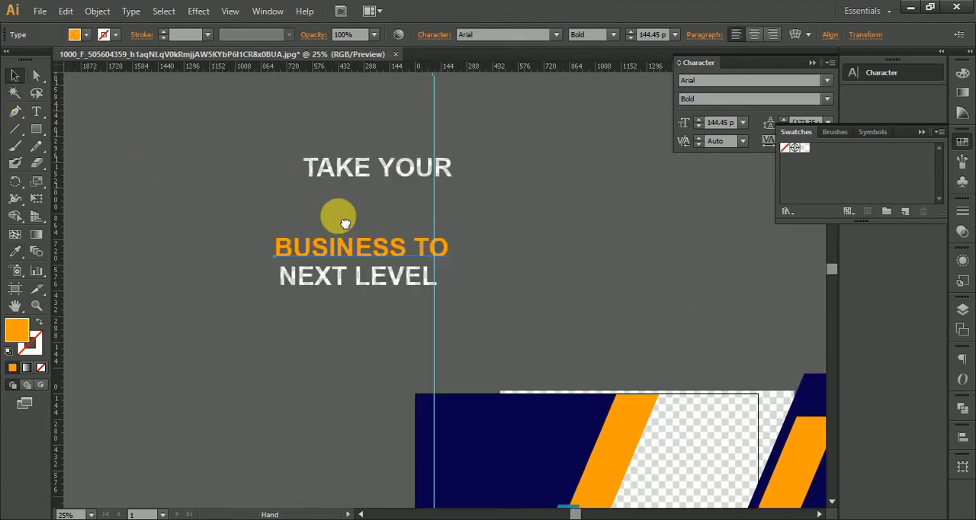
key("ctrl+z")
key("ctrl+z")
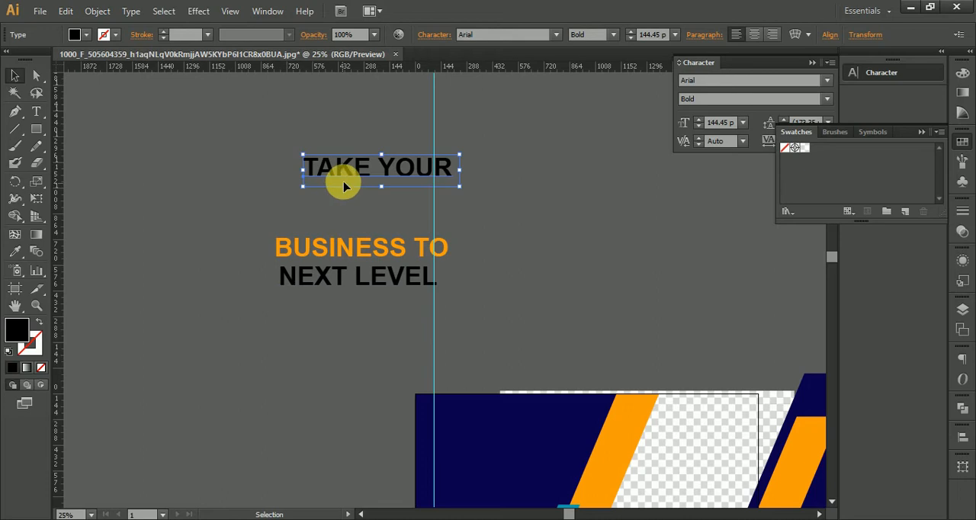
Set the fill of "TAKE YOUR" to white (FFFFFF)
double_click(17, 328)
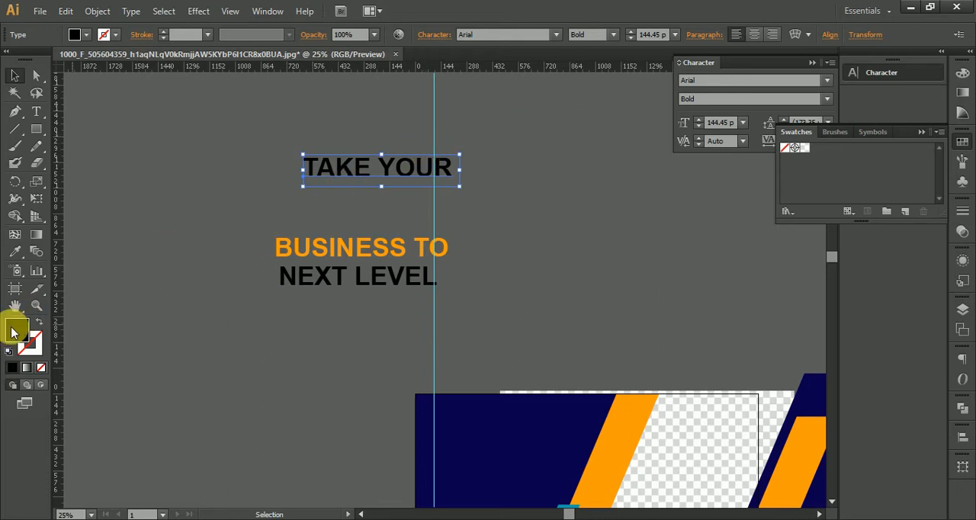
left_click(581, 242)
left_click_drag(582, 243, 506, 203)
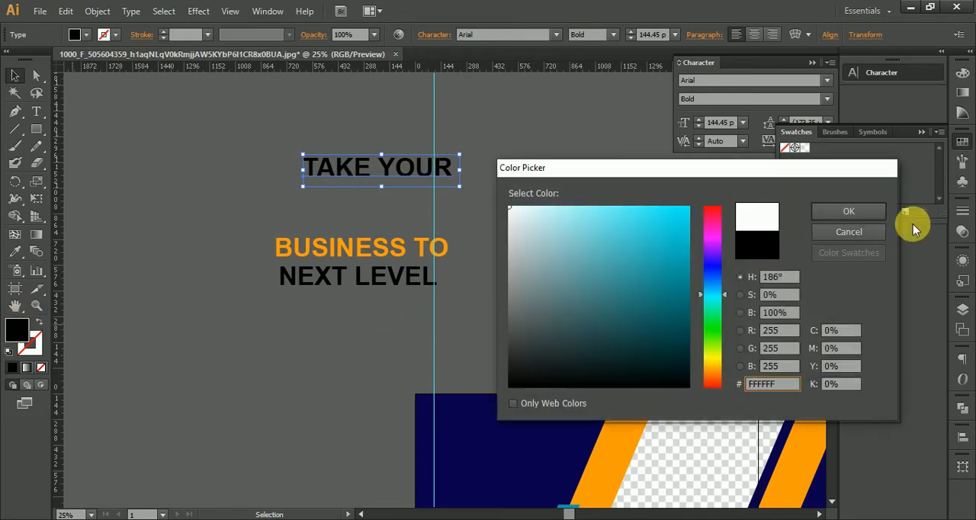
left_click(849, 211)
Copy the white fill of "TAKE YOUR" to "NEXT LEVEL" with the Eyedropper and deselect the text
left_click(366, 296)
left_click(36, 253)
left_click(17, 255)
left_click(366, 180)
left_click(13, 76)
left_click(343, 206)
Move the text lines so "TAKE YOUR", "BUSINESS TO" and "NEXT LEVEL" are stacked with even, close spacing
scroll(368, 250, "up", 1)
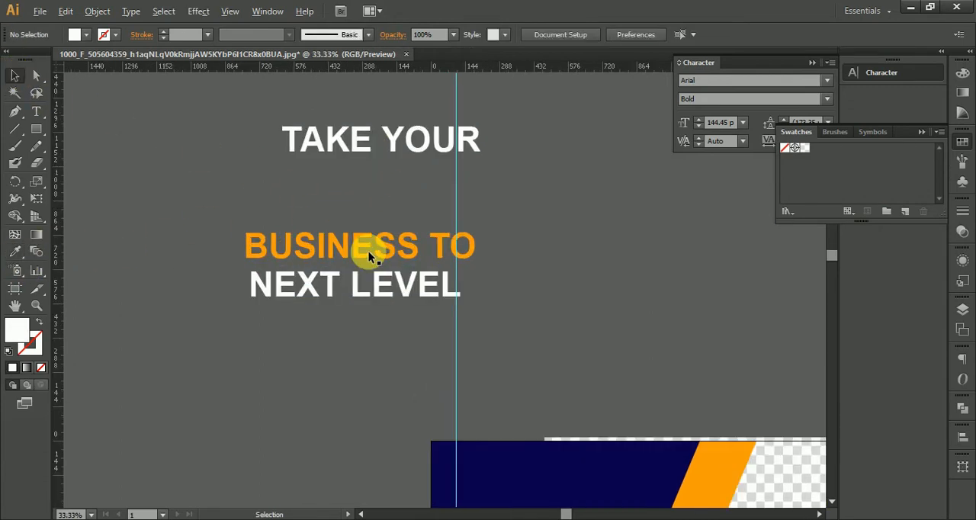
scroll(369, 251, "up", 2)
left_click_drag(339, 185, 465, 363)
left_click_drag(371, 195, 286, 323)
left_click_drag(369, 311, 474, 147)
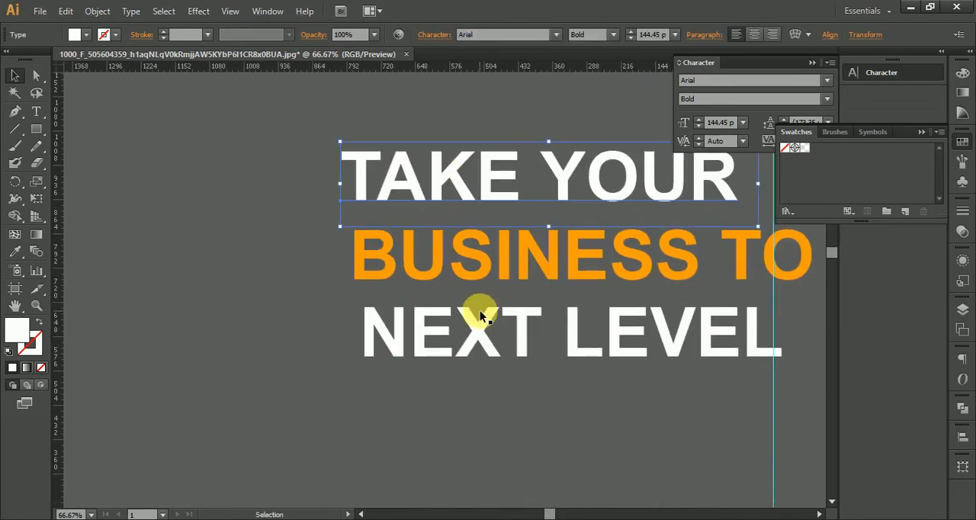
Change the font style of "TAKE YOUR" to Regular and deselect it
scroll(480, 316, "down", 2)
left_click_drag(603, 272, 366, 164)
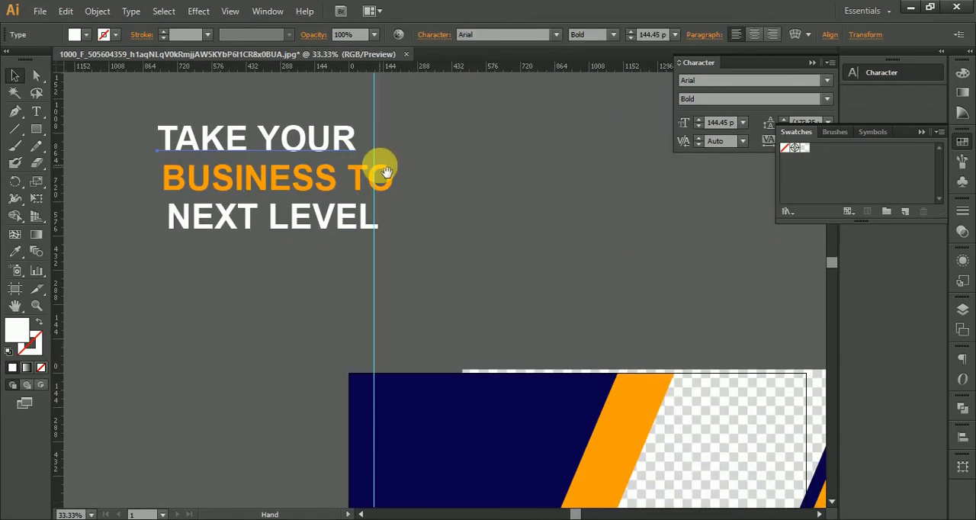
left_click(613, 35)
left_click(606, 64)
left_click(613, 34)
left_click(606, 58)
left_click(567, 159)
Move the three headline lines to just above the artboard's dark blue shape and deselect them
left_click(284, 219)
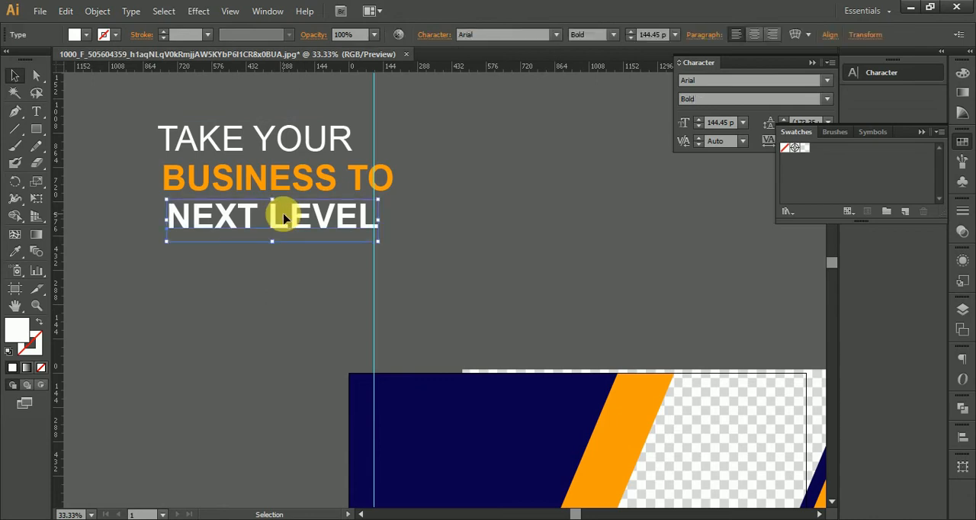
left_click_drag(285, 225, 584, 252)
left_click(393, 258)
scroll(398, 261, "down", 1)
left_click(338, 198)
left_click(521, 170)
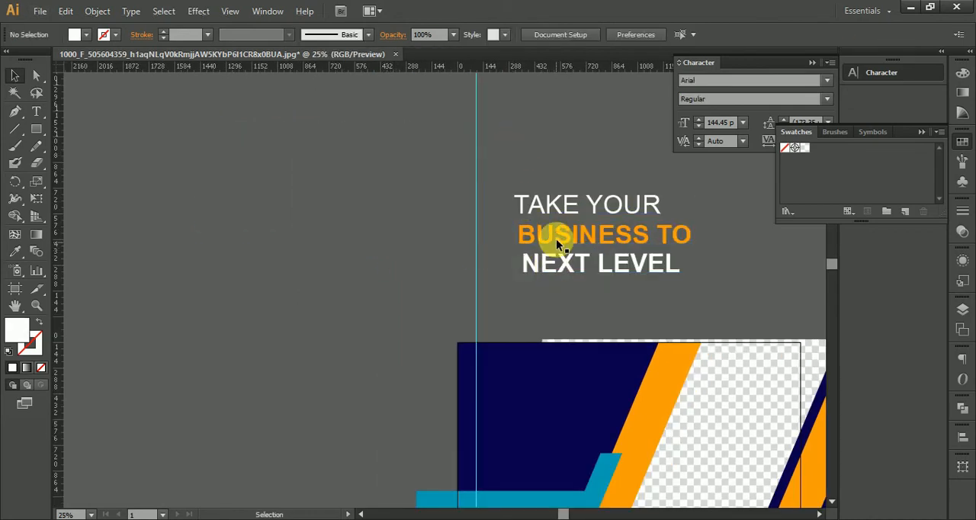
Select all three headline lines and align their left edges to the artboard's left edge
left_click(619, 267)
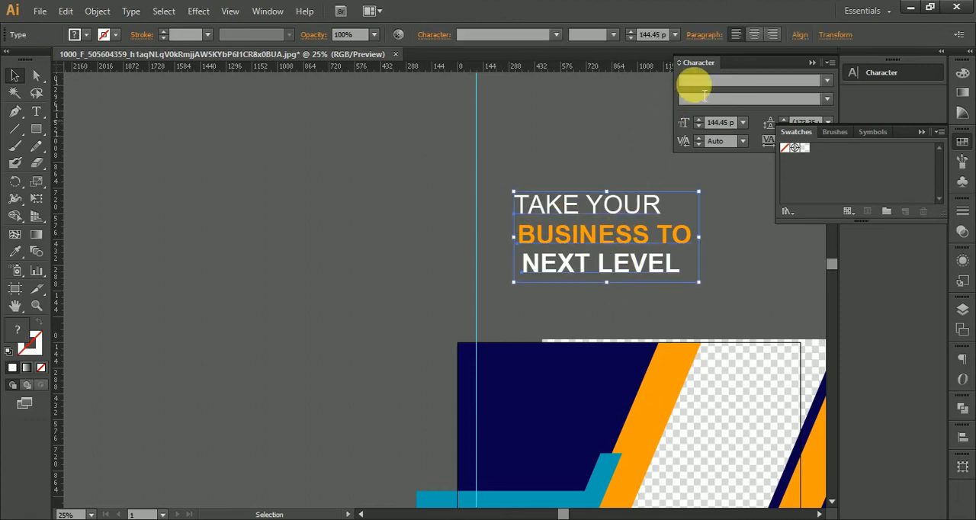
left_click(964, 441)
left_click(795, 421)
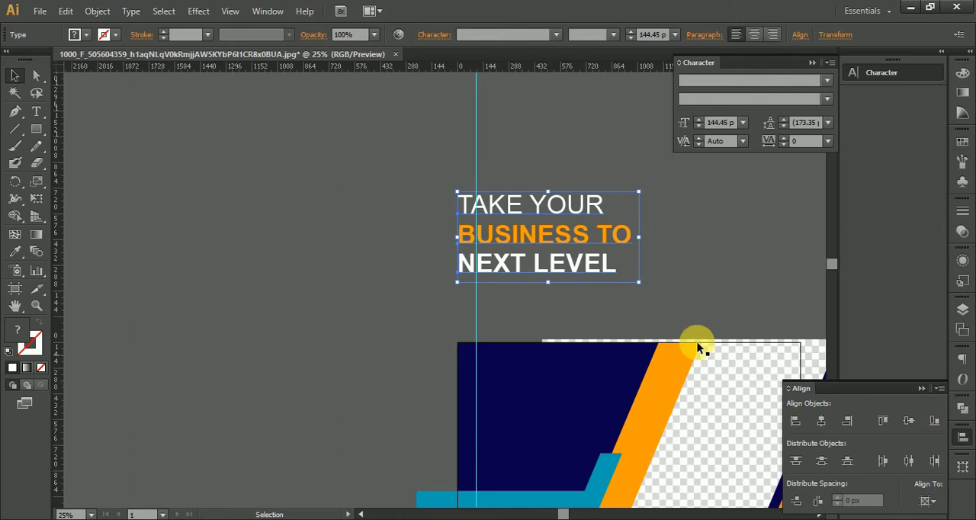
scroll(453, 230, "up", 3)
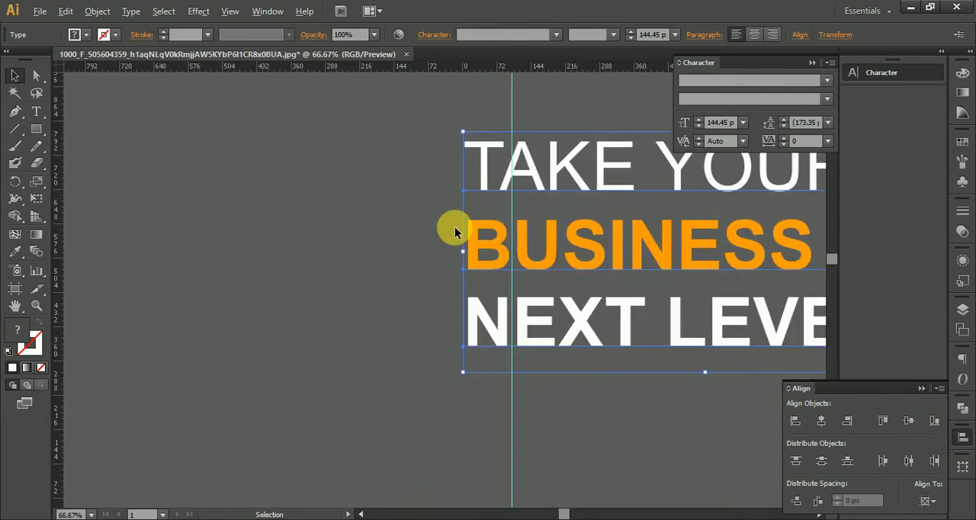
scroll(454, 226, "down", 2)
left_click(921, 390)
Move the headline onto the dark blue shape with its left edge on the guide and scale it to about 111.78 pt
left_click_drag(570, 262, 517, 273)
left_click_drag(514, 213, 531, 313)
scroll(534, 309, "up", 1)
left_click_drag(737, 326, 650, 328)
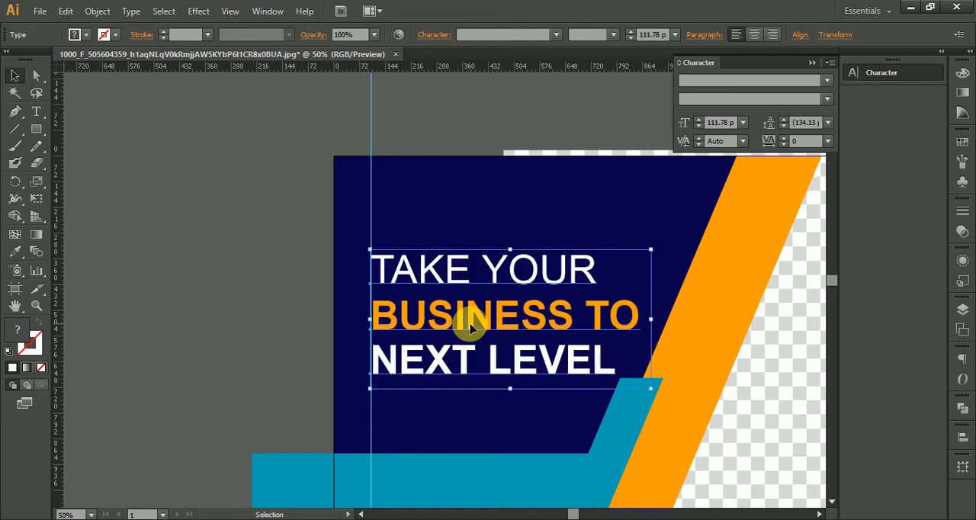
left_click(220, 266)
scroll(452, 270, "up", 2)
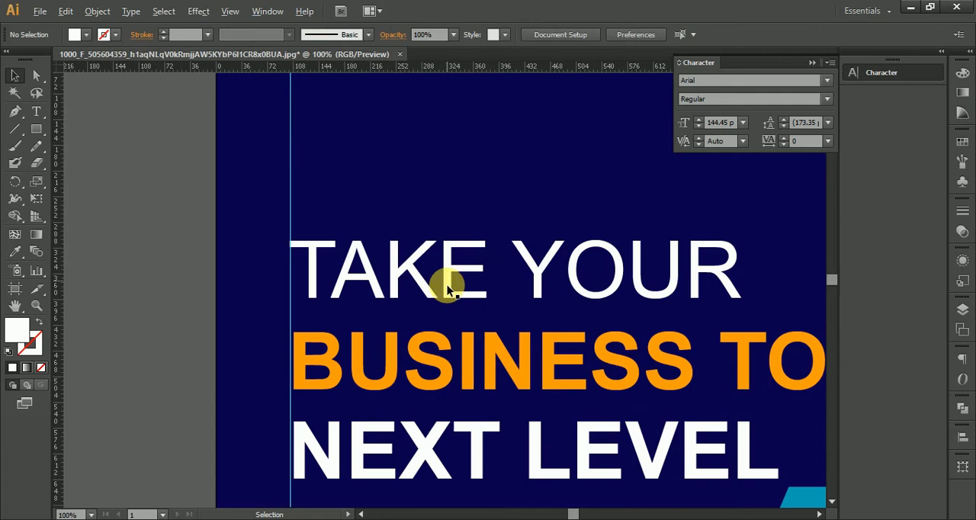
Match the "NEXT LEVEL" line to the regular-weight style of "TAKE YOUR" with the Eyedropper and deselect it
left_click_drag(451, 313, 439, 222)
scroll(296, 158, "up", 3)
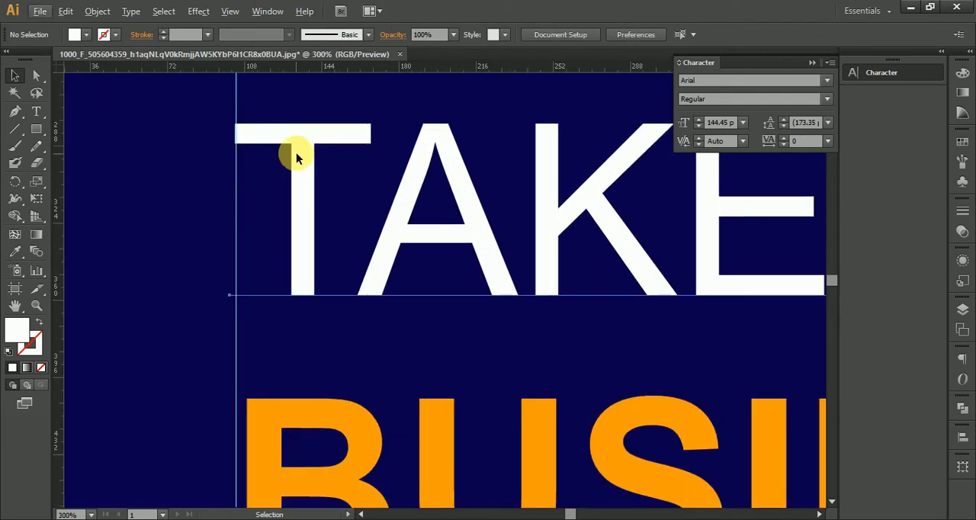
left_click(296, 154)
scroll(381, 265, "down", 4)
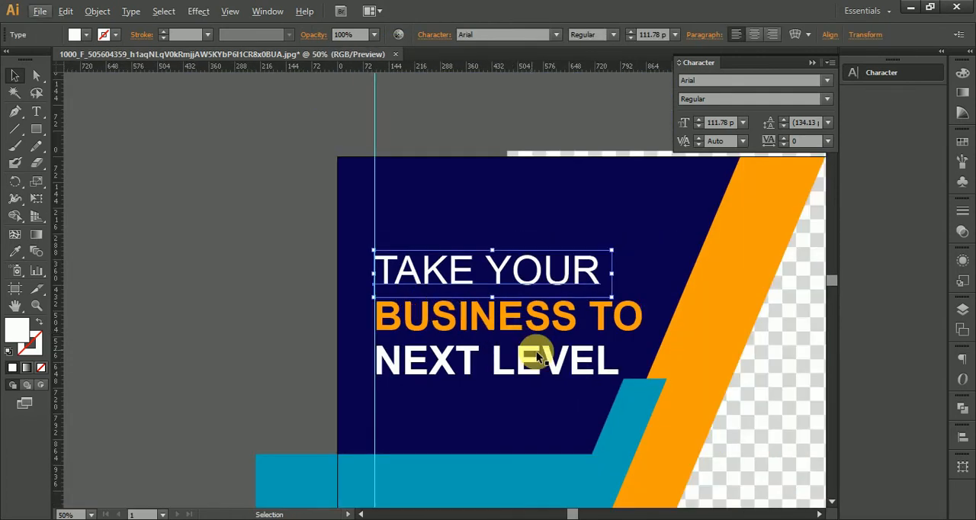
left_click(581, 373)
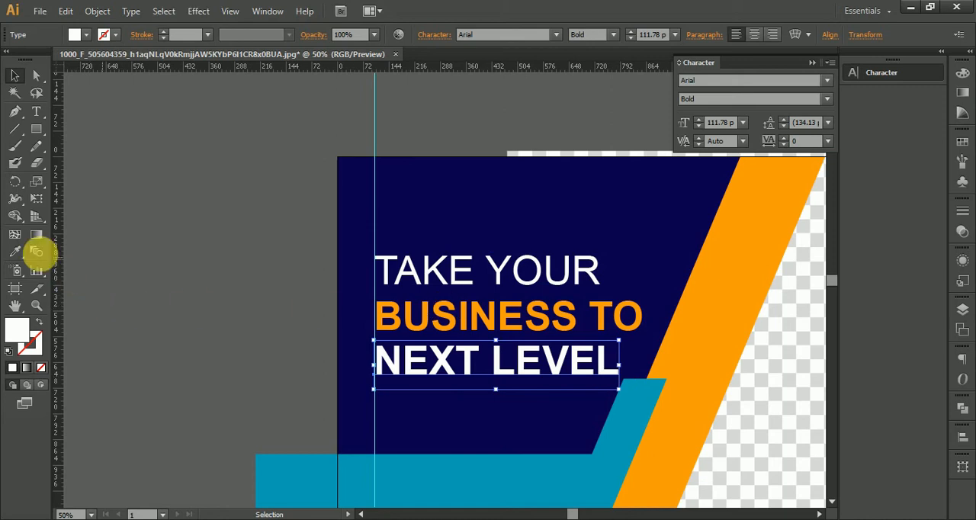
left_click(29, 252)
left_click(16, 252)
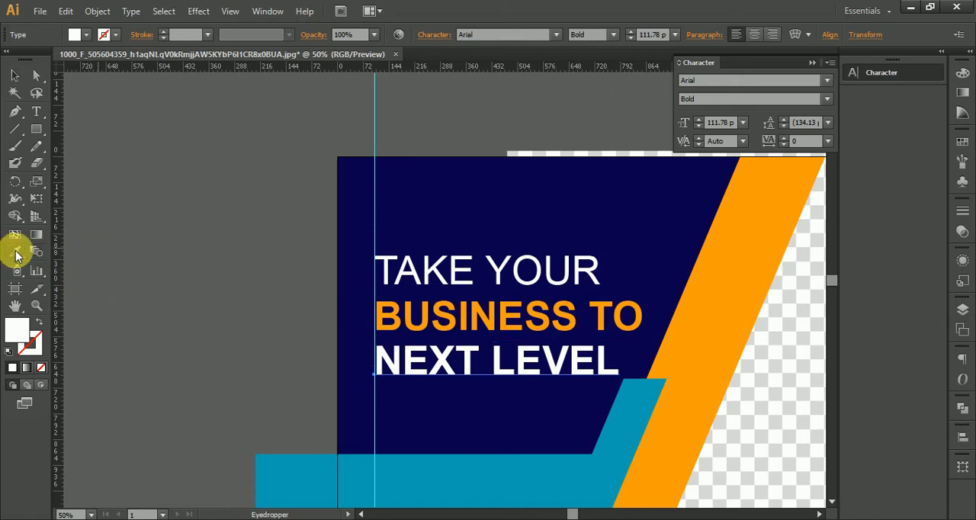
left_click(436, 279)
left_click(14, 76)
left_click(243, 167)
Scale the orange "BUSINESS TO" line up to about 117.11 pt and deselect it
left_click(588, 323)
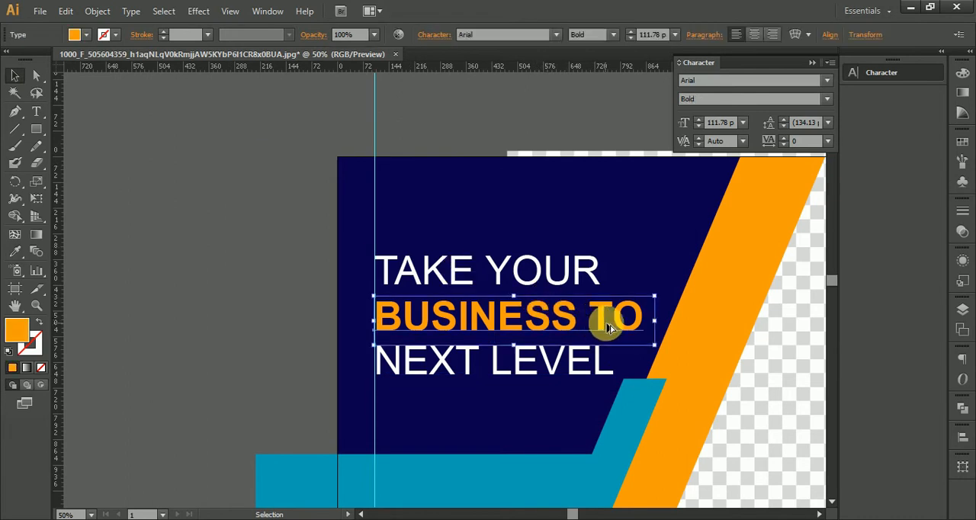
scroll(637, 329, "up", 1)
left_click_drag(665, 324, 682, 320)
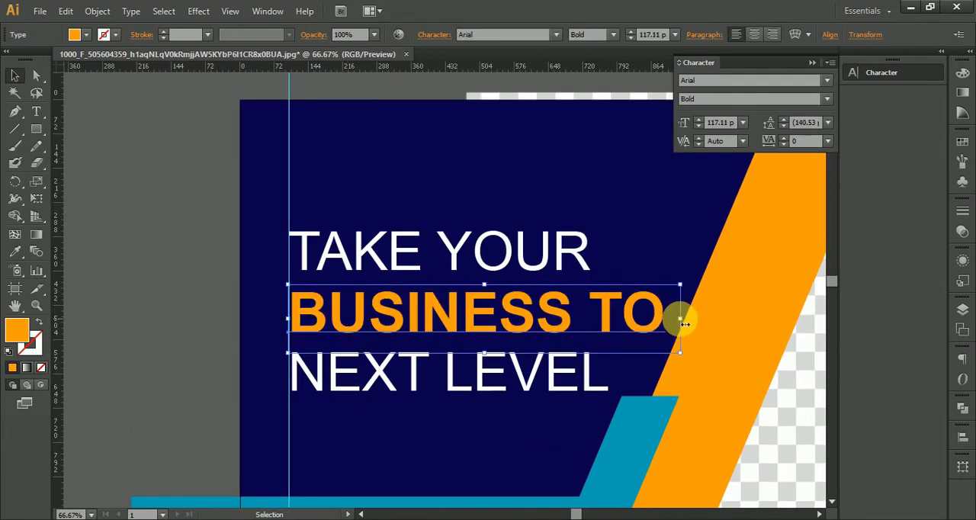
left_click(181, 254)
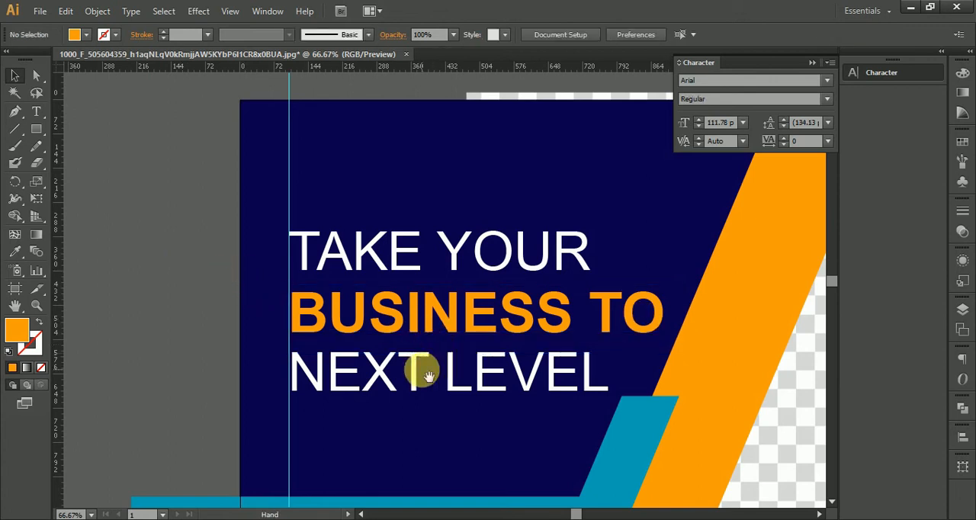
Draw a small orange square in the empty area left of the artboard
left_click_drag(423, 371, 452, 231)
scroll(486, 294, "down", 2)
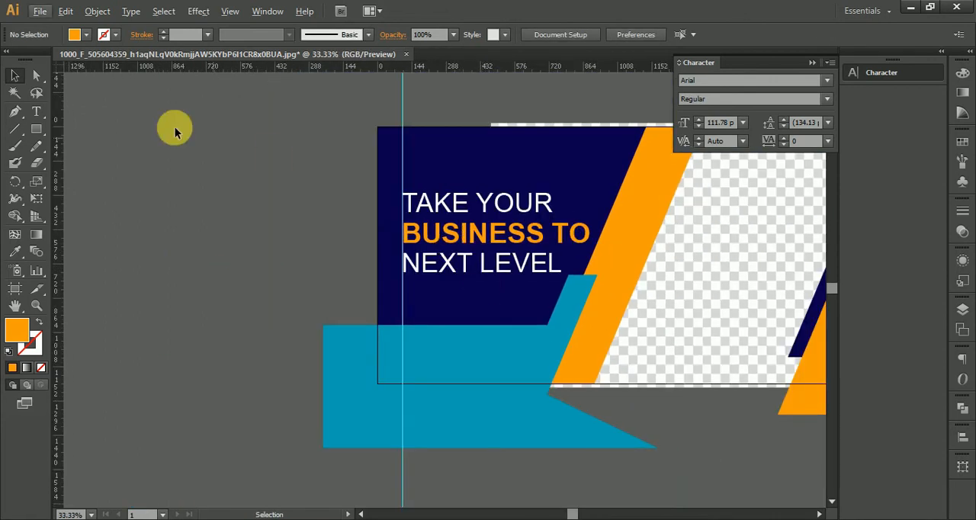
left_click(35, 129)
key("ctrl+equal")
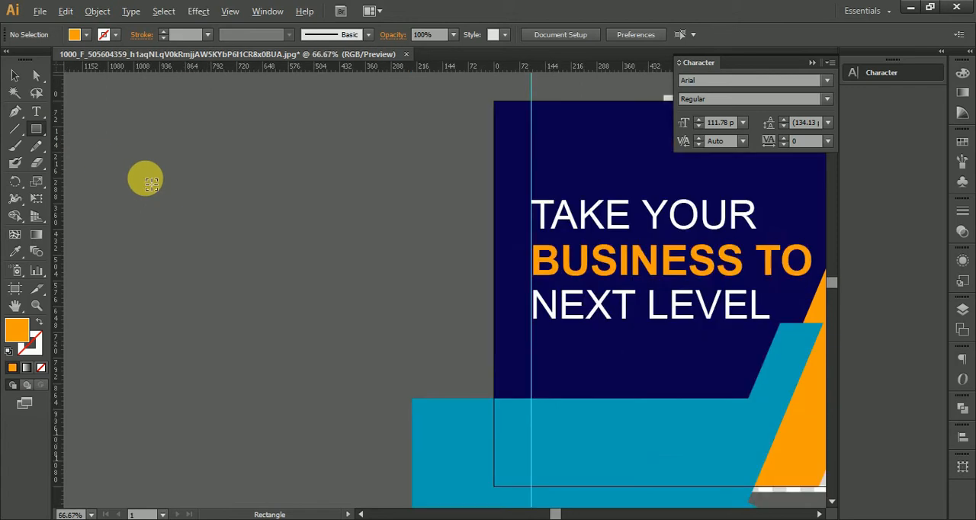
scroll(151, 183, "up", 2)
left_click_drag(168, 186, 168, 187)
scroll(160, 189, "down", 4)
left_click(14, 76)
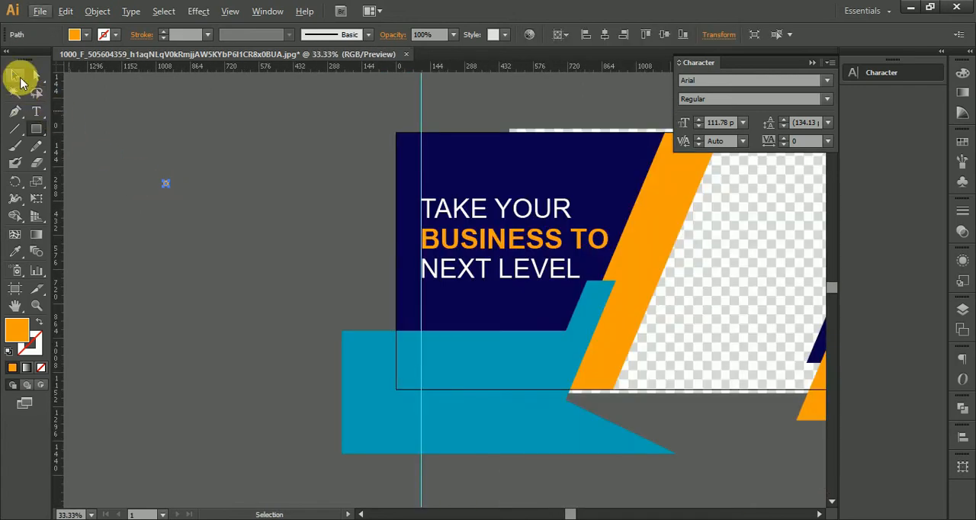
Duplicate the orange square into an evenly spaced row of five and repeat the row downward for three rows
scroll(168, 160, "up", 2)
scroll(163, 208, "up", 2)
left_click_drag(163, 207, 211, 214)
key("ctrl+d")
key("ctrl+d")
key("ctrl+d")
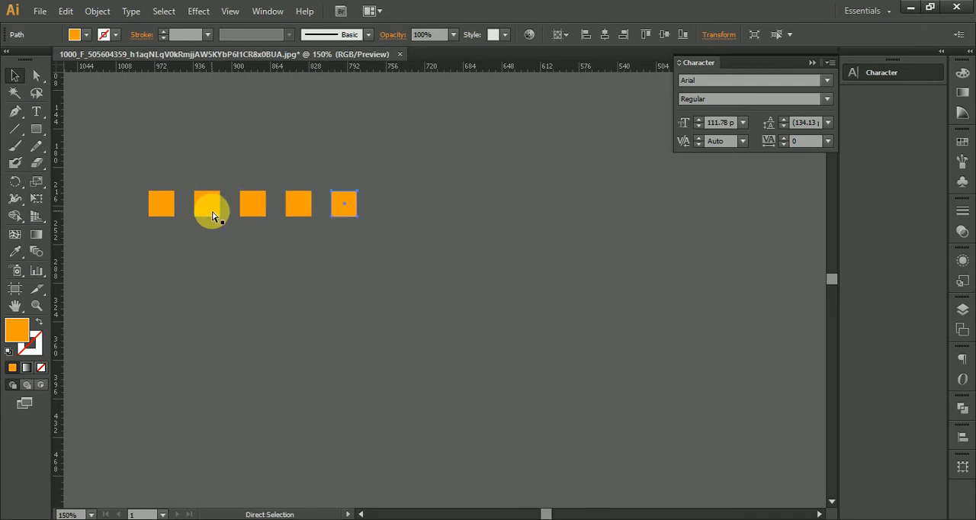
left_click_drag(131, 168, 355, 242)
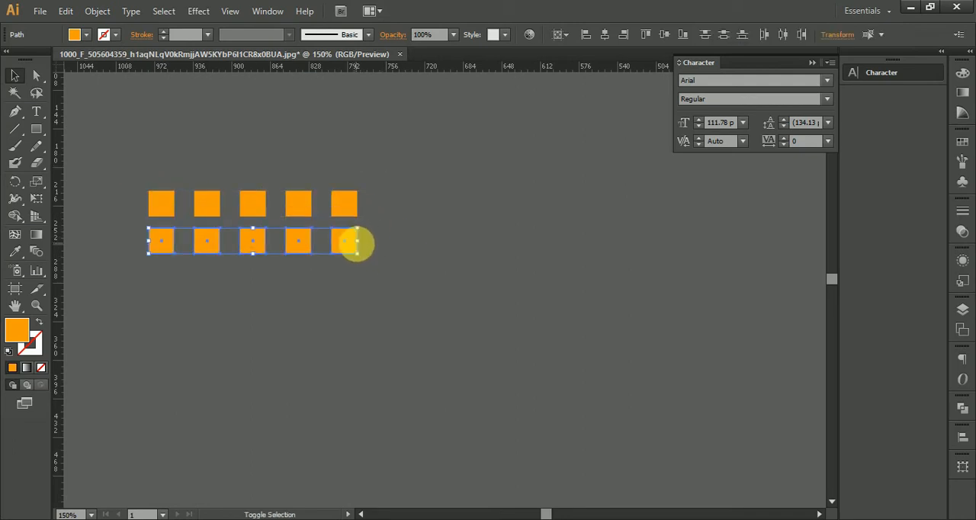
key("ctrl+d")
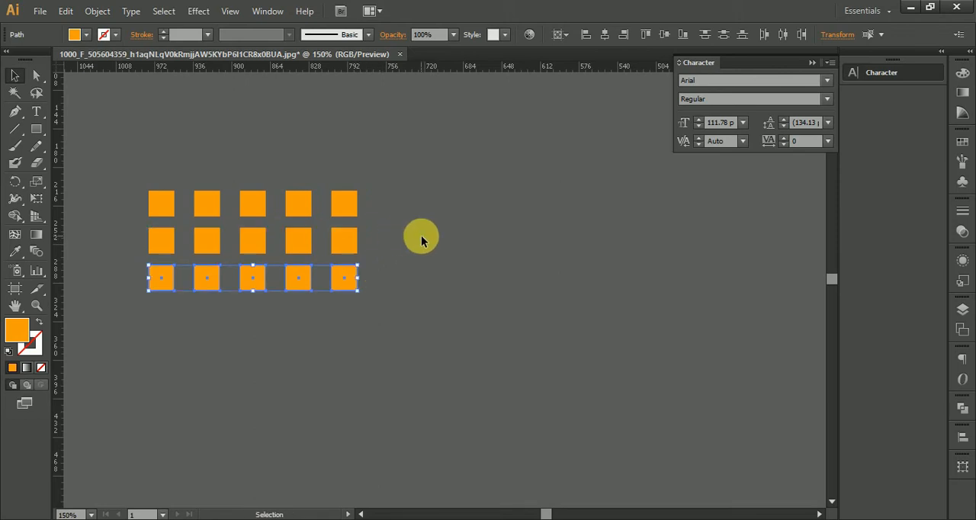
Fill all the squares of the grid with white and deselect them
scroll(421, 235, "down", 2)
left_click_drag(461, 310, 459, 309)
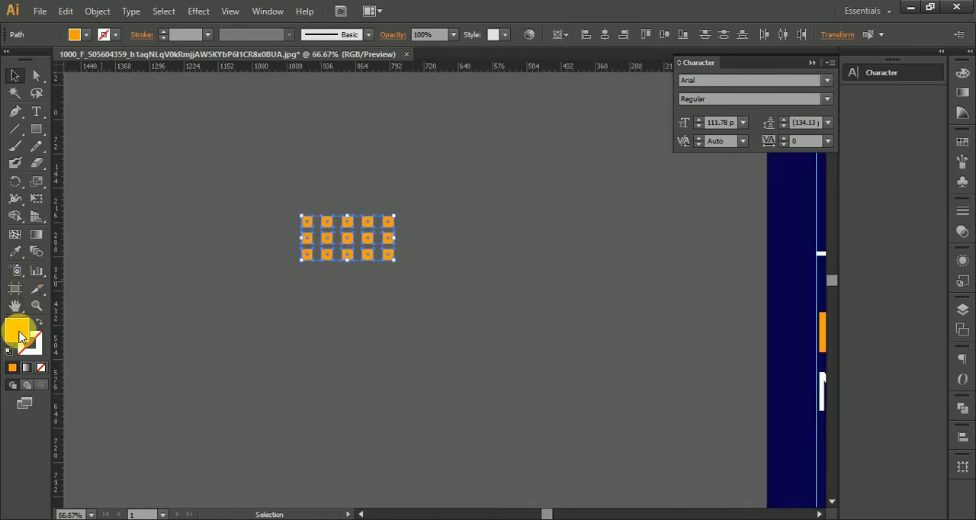
left_click(506, 204)
left_click(848, 213)
left_click(428, 187)
Group the white squares and place the grid above "TAKE YOUR" with a copy below "NEXT LEVEL" on the dark blue shape
scroll(429, 192, "down", 2)
left_click_drag(299, 183, 307, 219)
key("ctrl+g")
left_click_drag(207, 159, 476, 147)
left_click(497, 196)
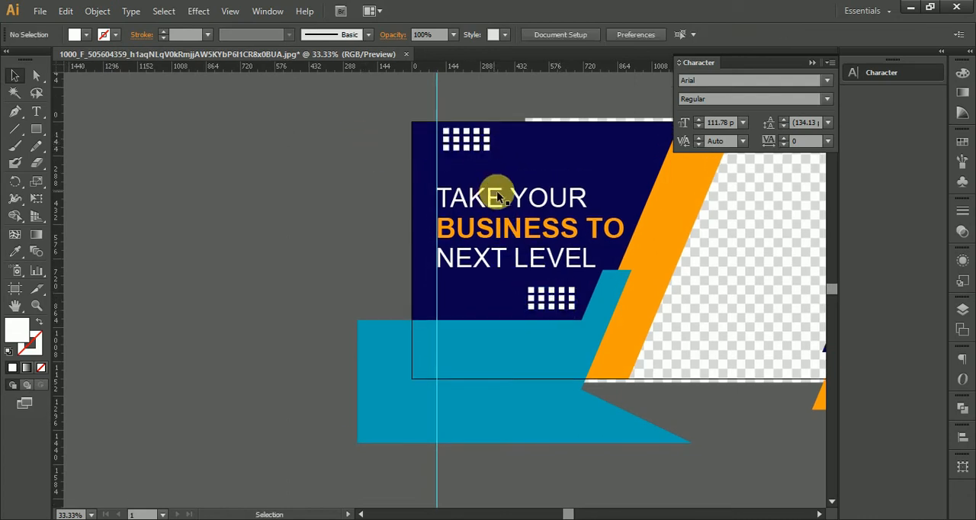
Try to center the two white square grids vertically with the align options
left_click(565, 301)
left_click(477, 139, "shift")
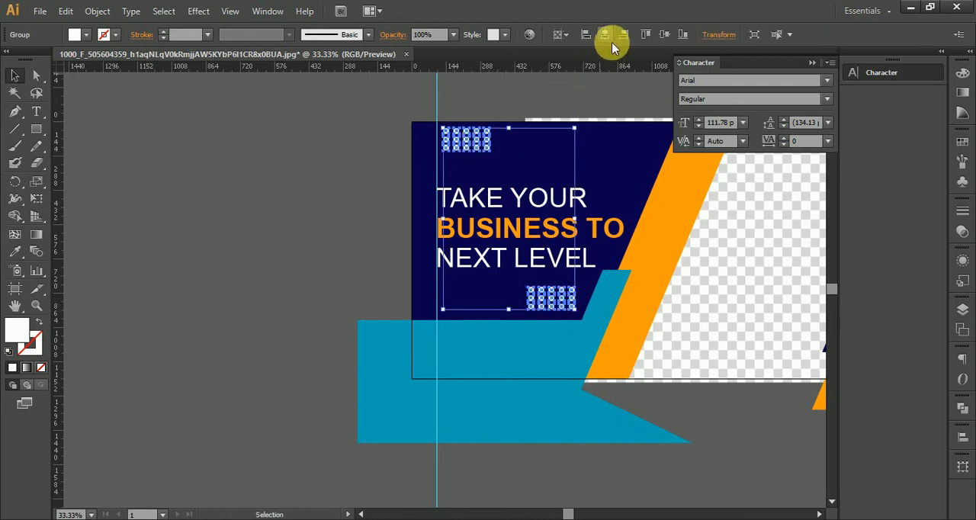
left_click(662, 35)
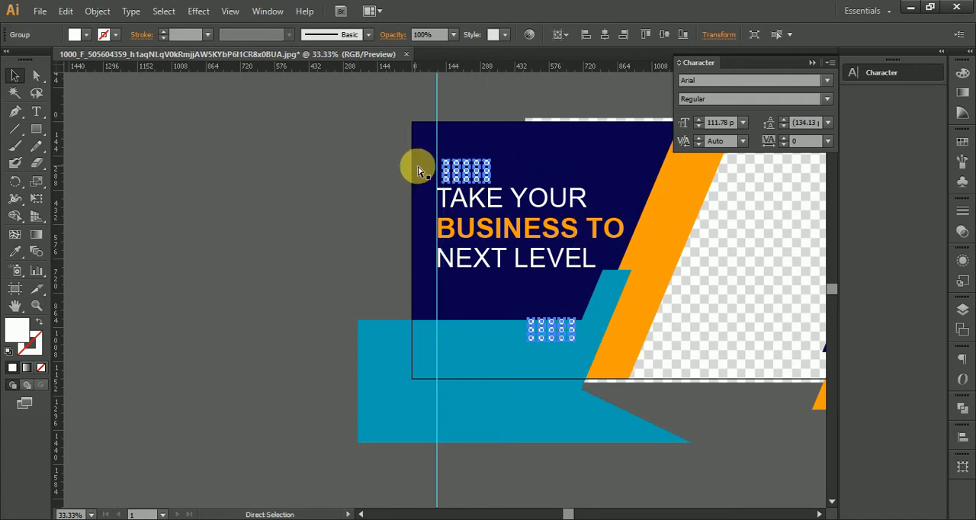
key("ctrl+z")
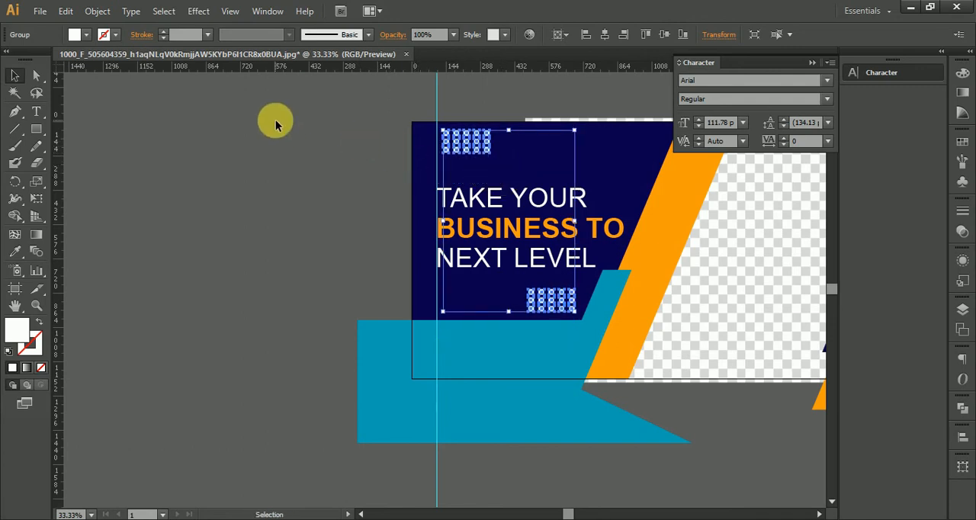
left_click(277, 297)
Add the black text "WATCH NOW" in Arial Regular just left of the artboard
scroll(305, 255, "down", 4)
scroll(305, 255, "right", 2)
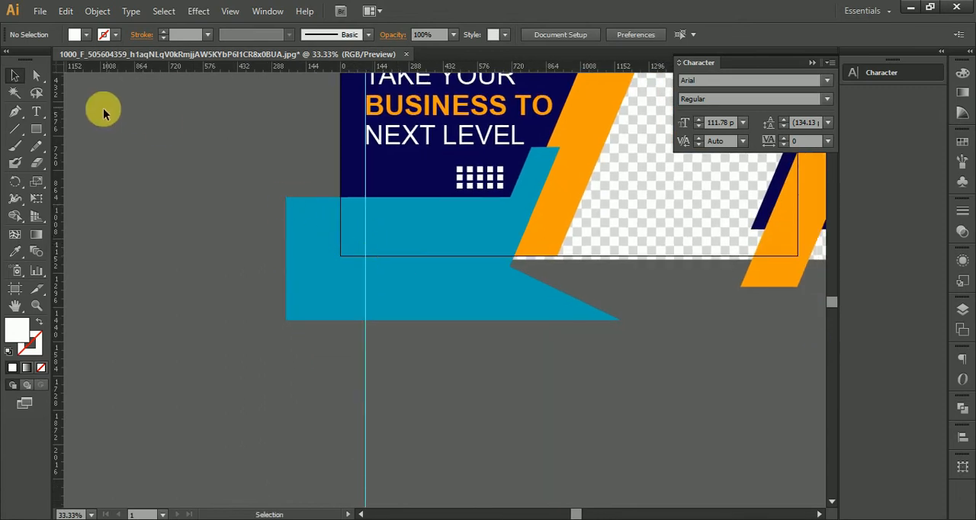
left_click(36, 112)
left_click(169, 183)
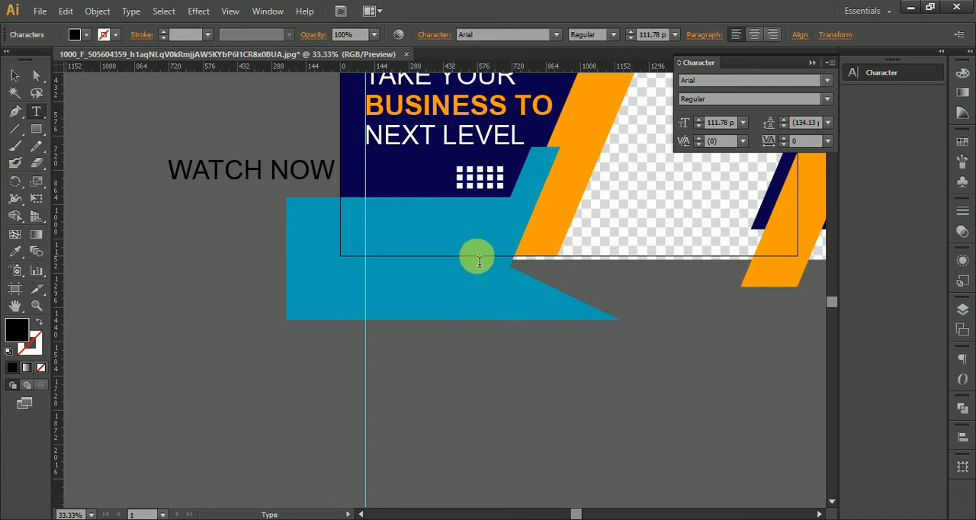
Draw a long horizontal bar across the left part of the teal shape and fill it with the dark blue color
scroll(499, 257, "up", 1)
left_click(36, 129)
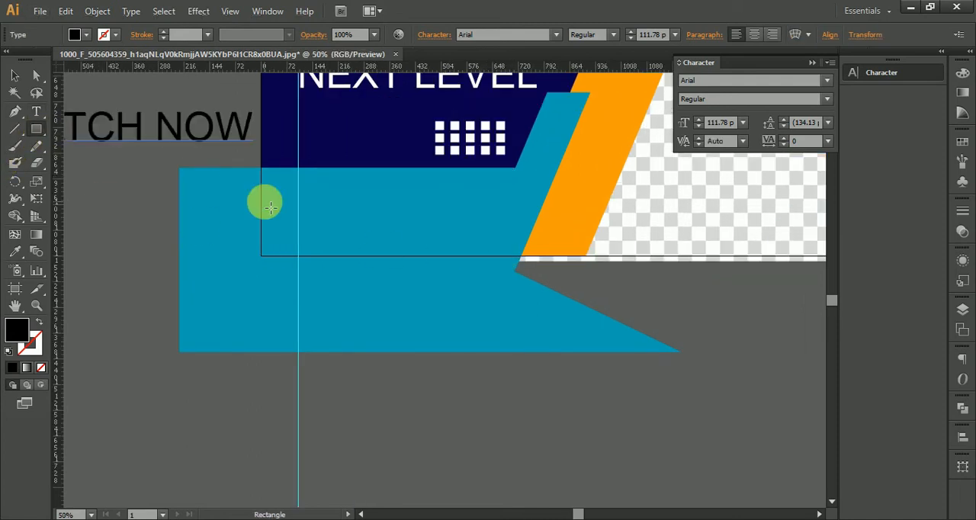
left_click_drag(340, 235, 438, 231)
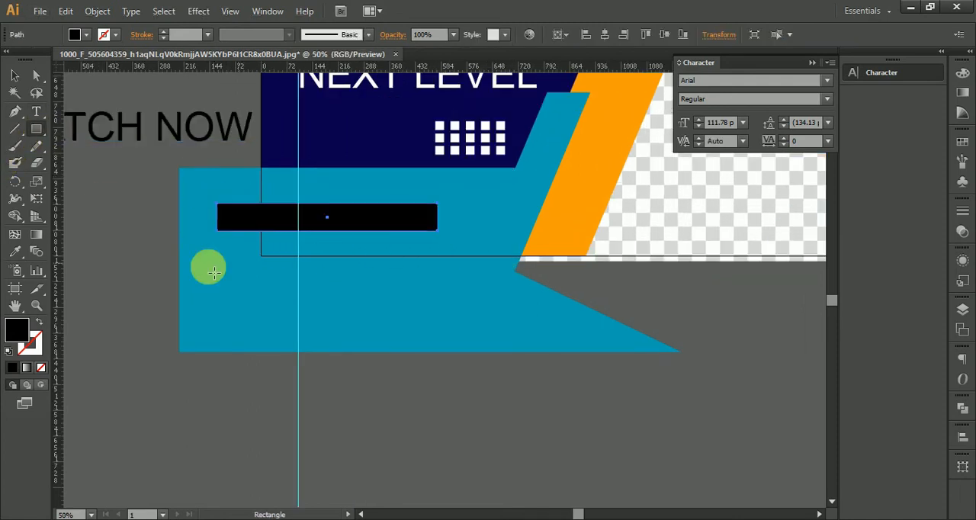
left_click(15, 251)
left_click(323, 135)
left_click(15, 75)
Slant the dark blue bar's right end by moving its upper-right corner outward to about X 552 px, Y 932 px
scroll(497, 221, "up", 1)
scroll(497, 221, "up", 2)
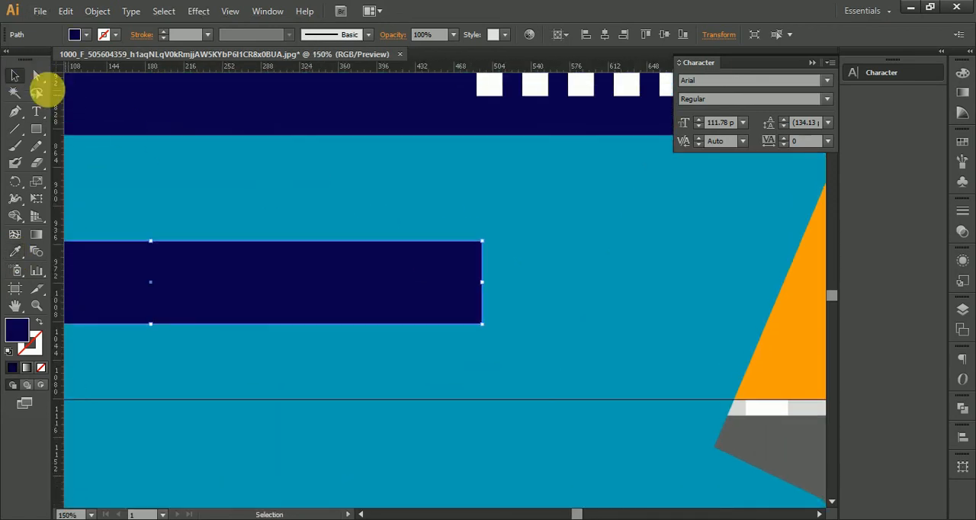
left_click(36, 75)
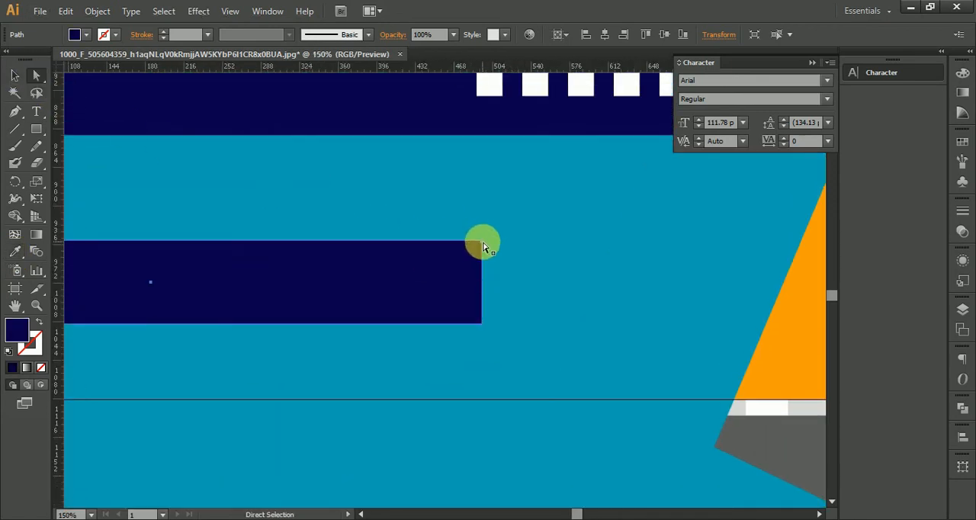
left_click(482, 242)
left_click(427, 263)
left_click_drag(482, 242, 542, 237)
scroll(532, 302, "down", 1)
scroll(532, 301, "down", 1)
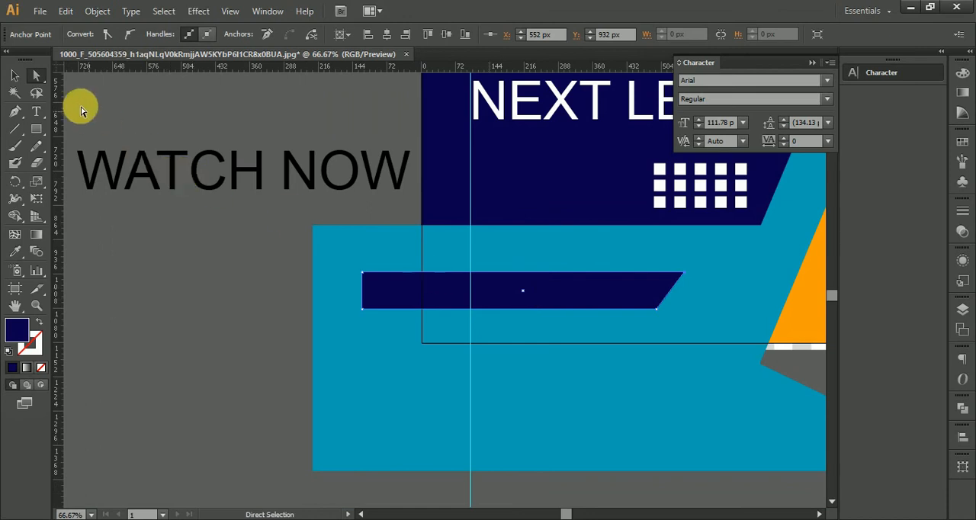
Move the slanted dark blue bar left so its left end sits near the teal shape's left edge
left_click(14, 75)
left_click(479, 301)
left_click_drag(587, 314, 537, 309)
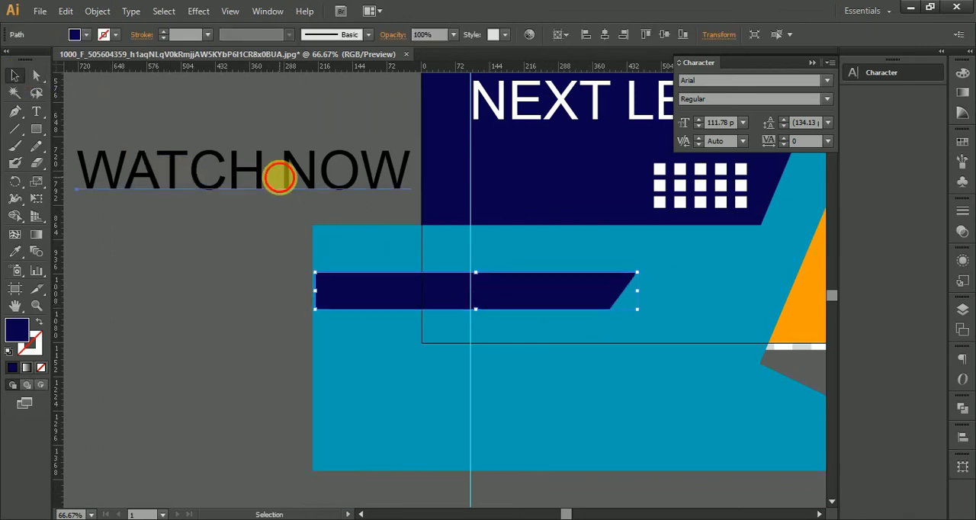
Set "WATCH NOW" to Bold, scaled down to about 31.58 pt on the dark blue bar
left_click(294, 179)
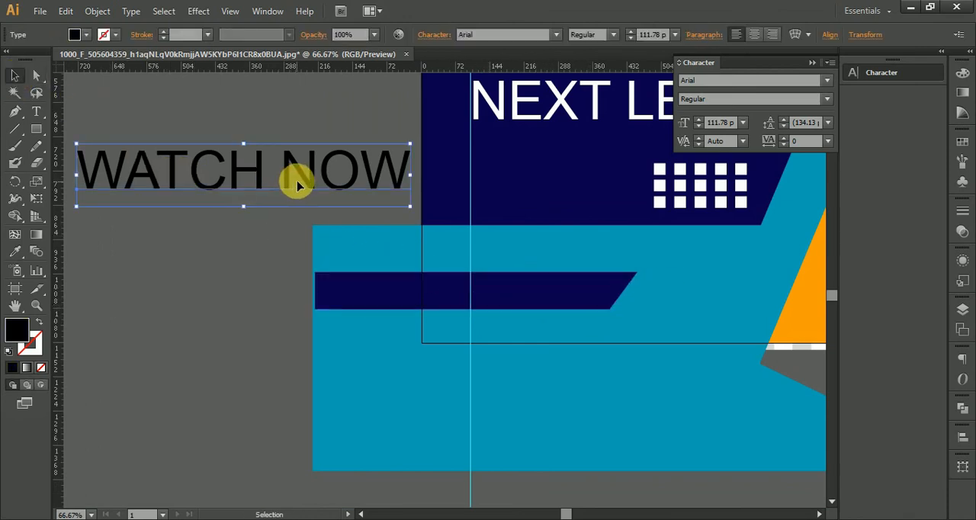
left_click(615, 36)
left_click(602, 81)
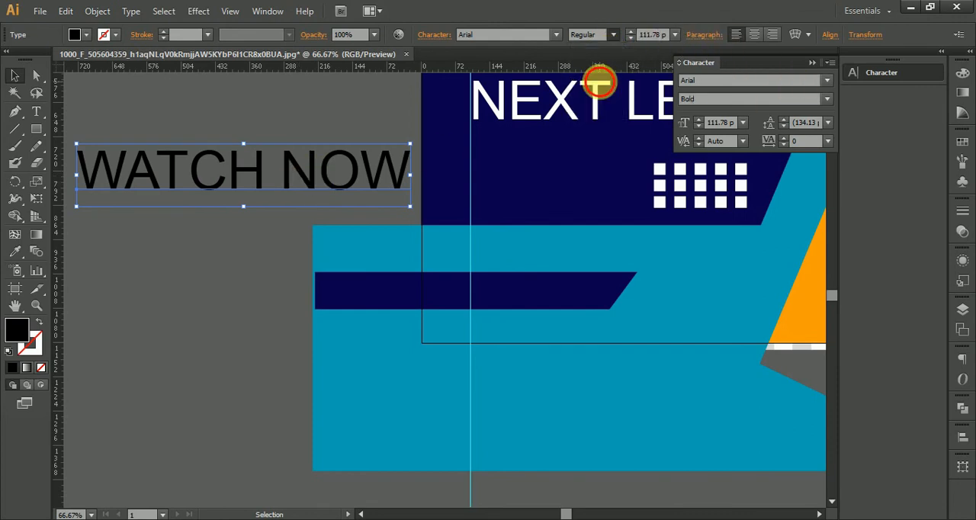
left_click_drag(413, 212, 548, 298)
scroll(518, 301, "up", 4)
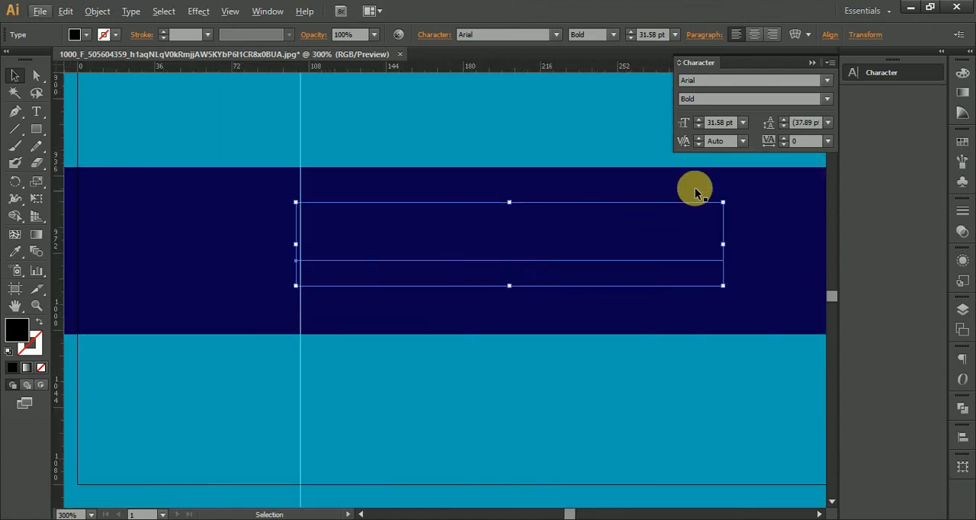
key("ctrl+z")
key("ctrl+z")
key("ctrl+shift+z")
key("ctrl+shift+z")
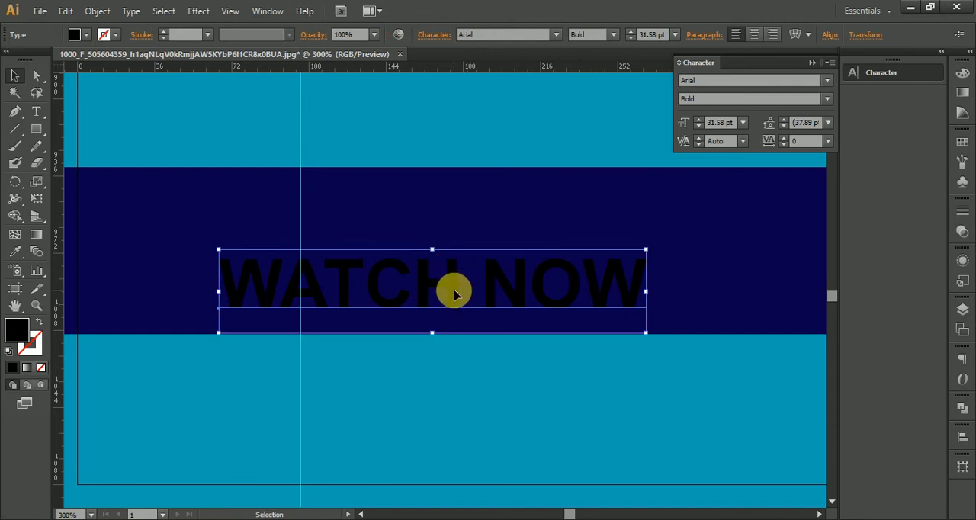
Change the fill color of the "WATCH NOW" text to white
double_click(22, 334)
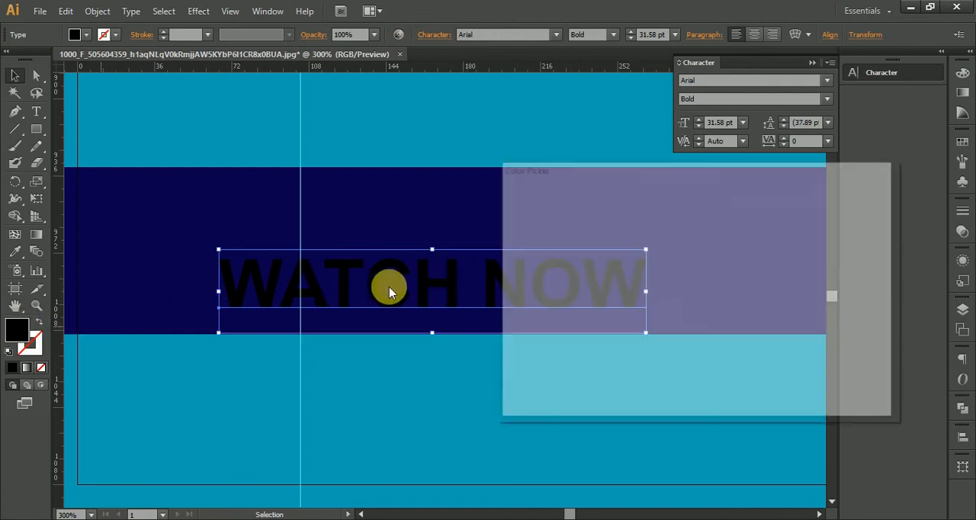
left_click_drag(521, 264, 497, 191)
left_click(833, 219)
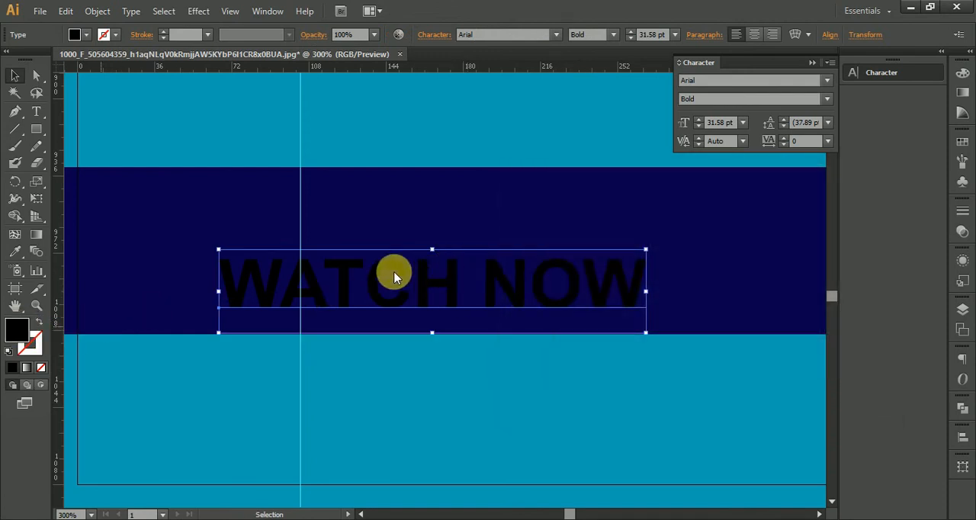
Align "WATCH NOW" to the vertical guide, center it vertically within the dark blue bar and deselect it
left_click_drag(374, 290, 465, 263)
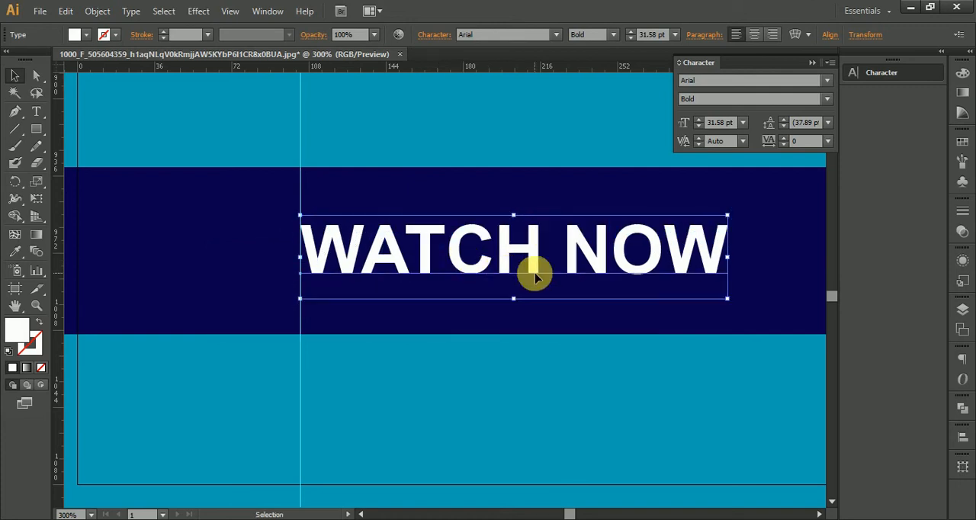
left_click_drag(532, 270, 532, 273)
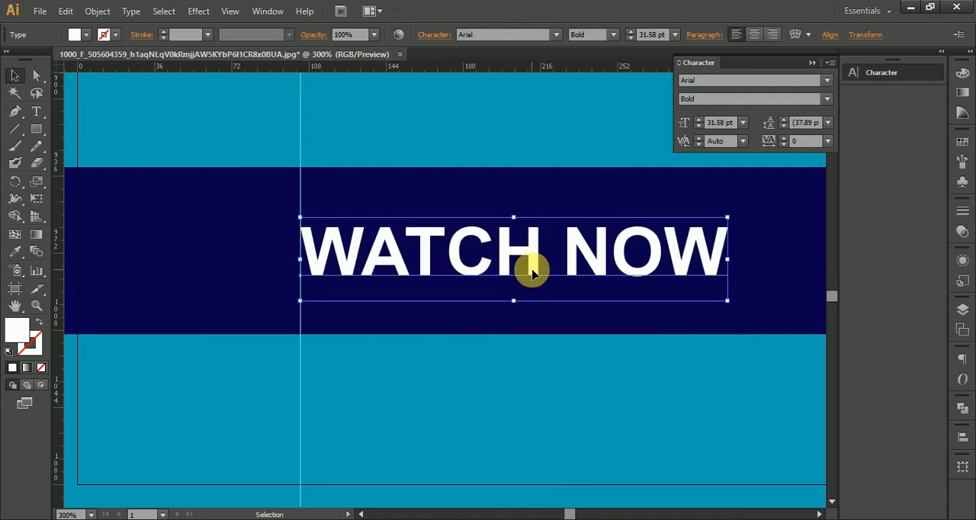
key("Down")
scroll(533, 271, "down", 3)
left_click(173, 273)
left_click_drag(374, 296, 87, 295)
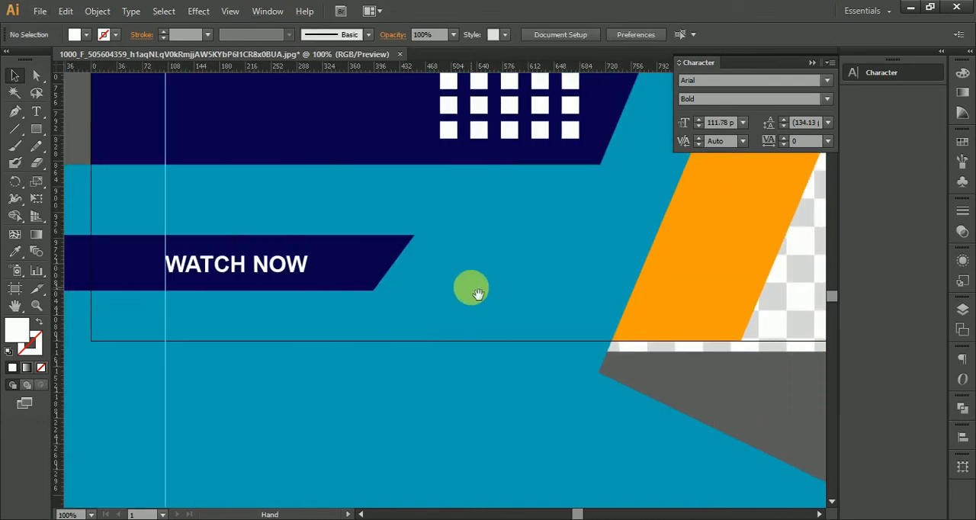
Draw a white square on the empty canvas below the artboard, rotated 45 degrees, with an overlapping copy offset slightly sideways
left_click_drag(471, 285, 432, 286)
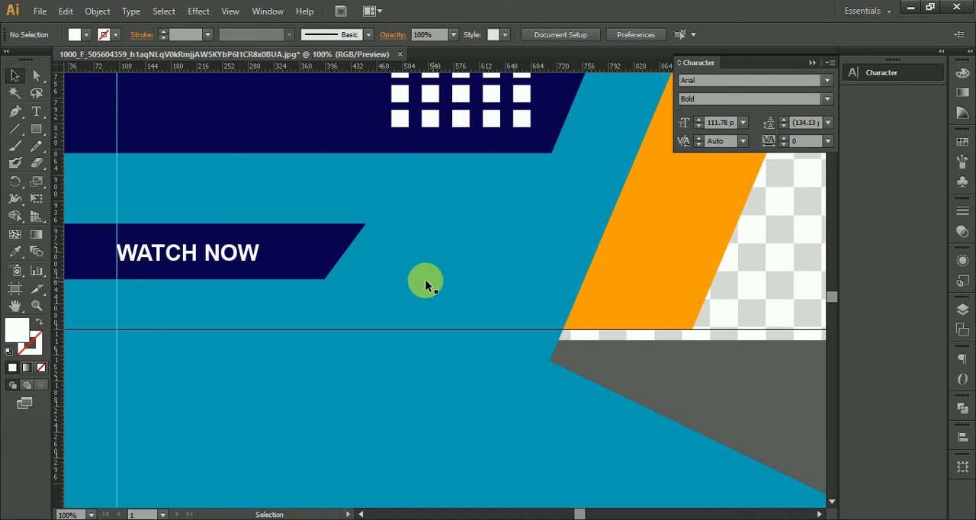
left_click(36, 128)
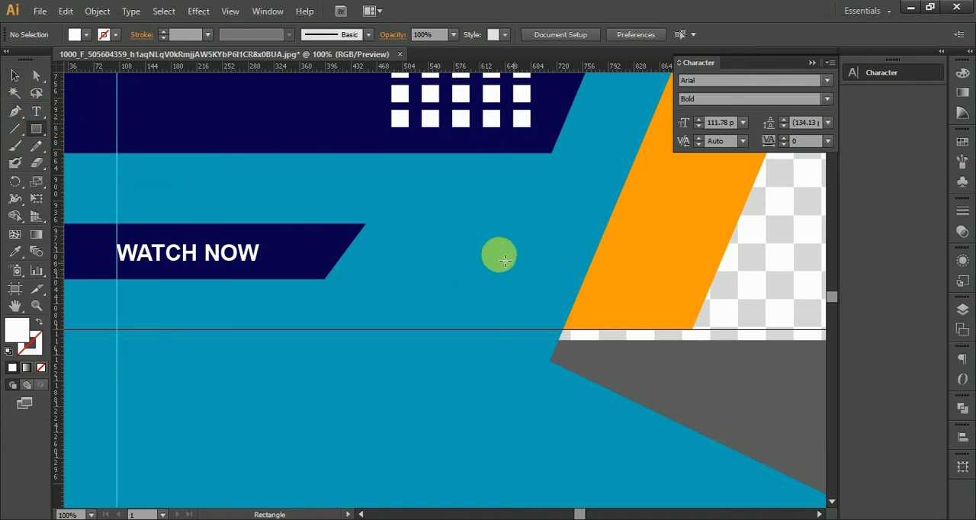
left_click_drag(728, 380, 246, 155)
left_click_drag(615, 259, 672, 316)
left_click(14, 75)
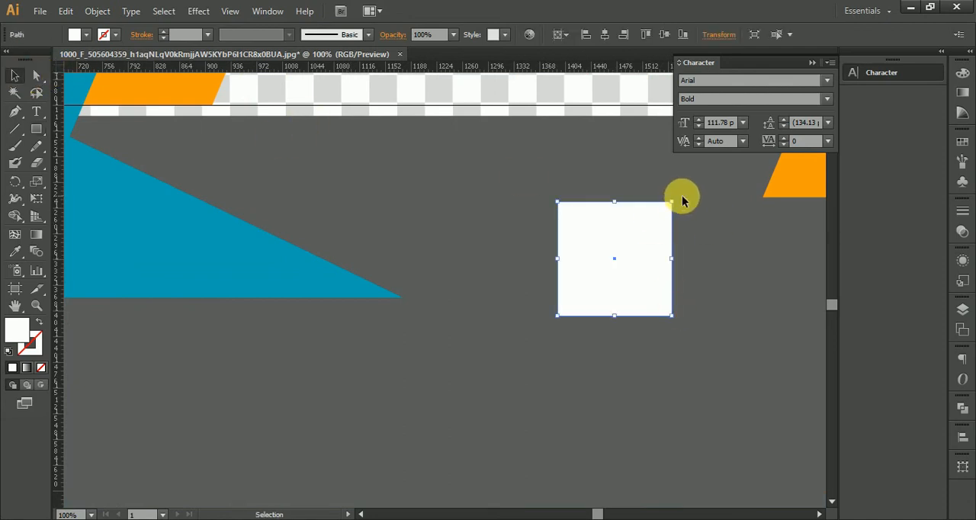
left_click_drag(684, 201, 647, 265)
Split the two overlapping white diamonds with Shape Builder and delete everything except the right-pointing chevron
left_click_drag(520, 177, 721, 338)
left_click(15, 215)
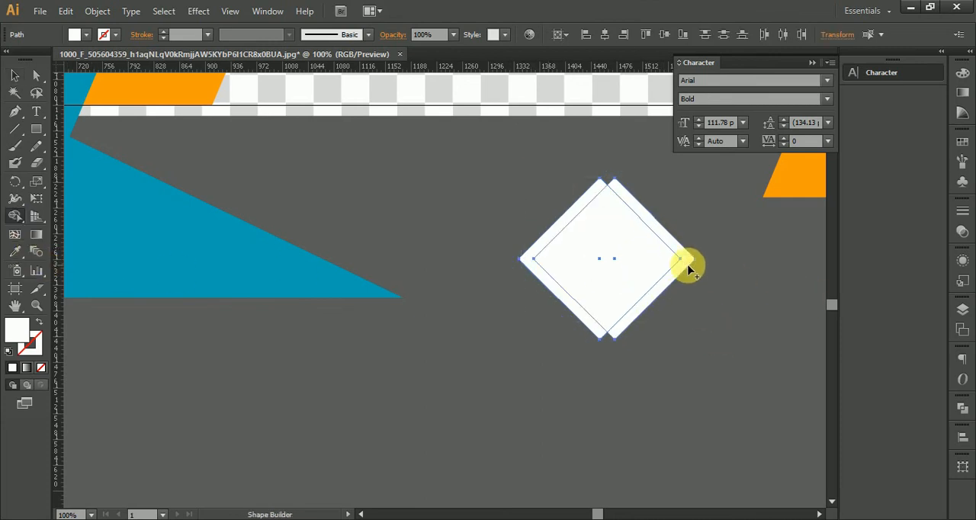
left_click(685, 262)
left_click(14, 75)
left_click(534, 222)
left_click(573, 273)
key("Delete")
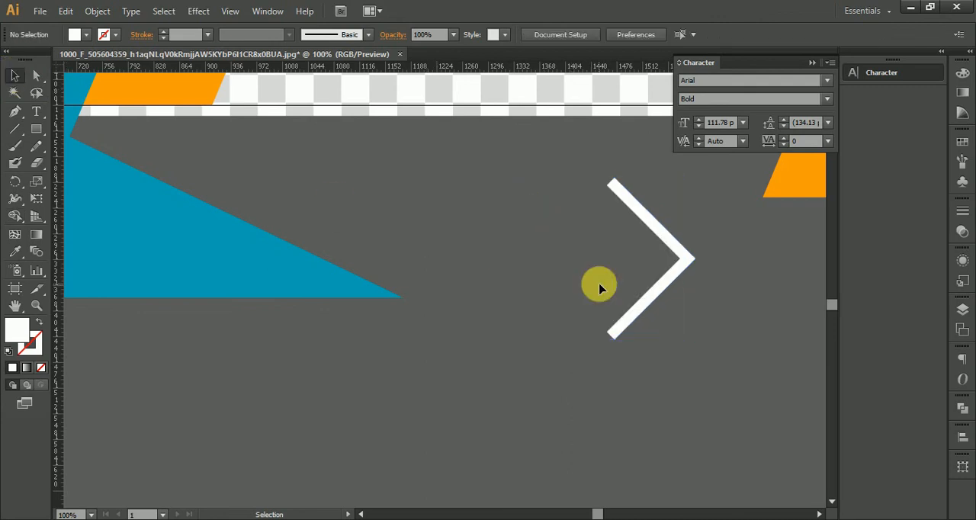
Draw a tall rectangle over the white chevron's open ends and split the overlapping areas with Shape Builder
left_click_drag(549, 158, 631, 450)
left_click(15, 76)
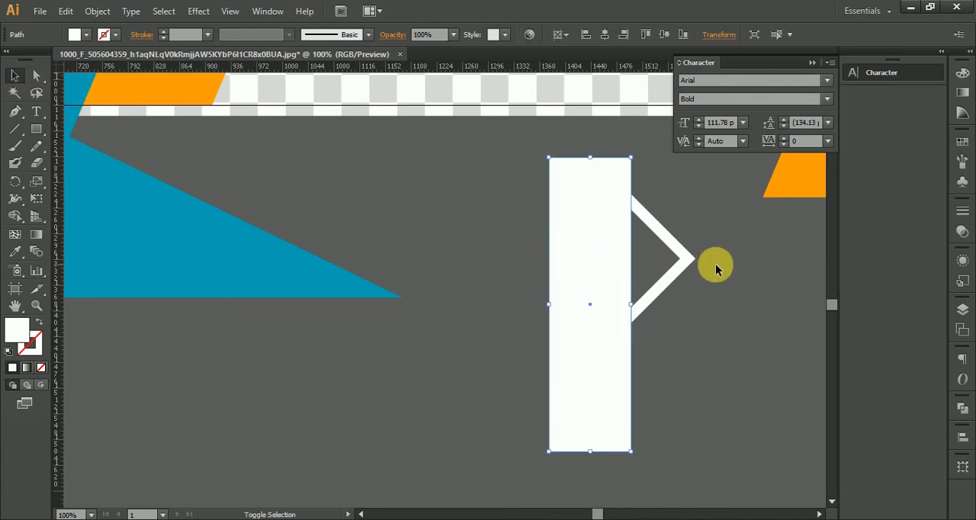
left_click(687, 258, "shift")
left_click(16, 216)
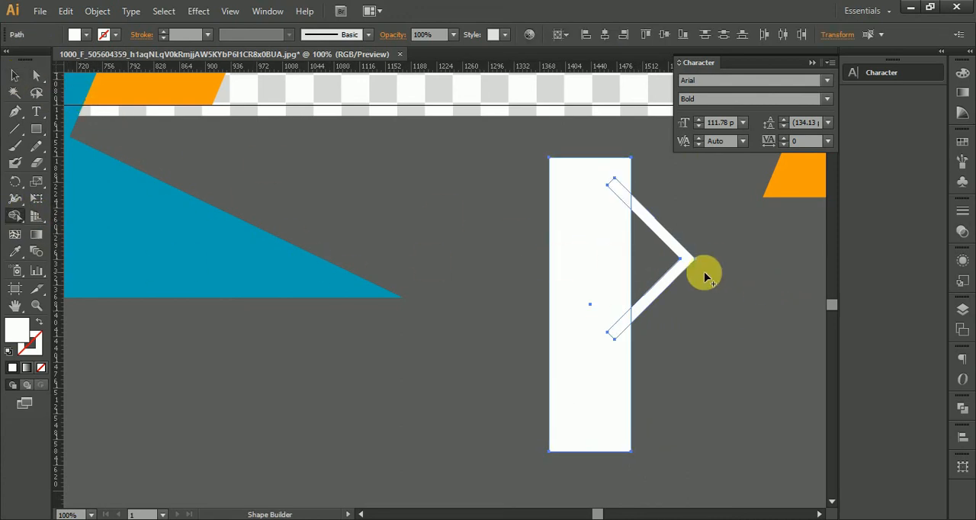
left_click(15, 77)
left_click(504, 244)
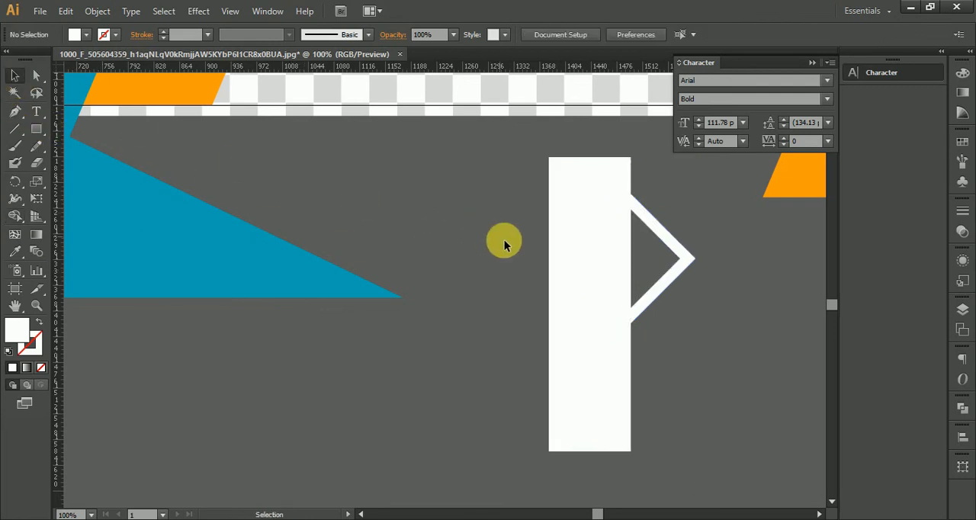
Delete the tall rectangle and the cut-off arm tips so the chevron's ends are vertical
left_click_drag(602, 359, 618, 388)
key("Delete")
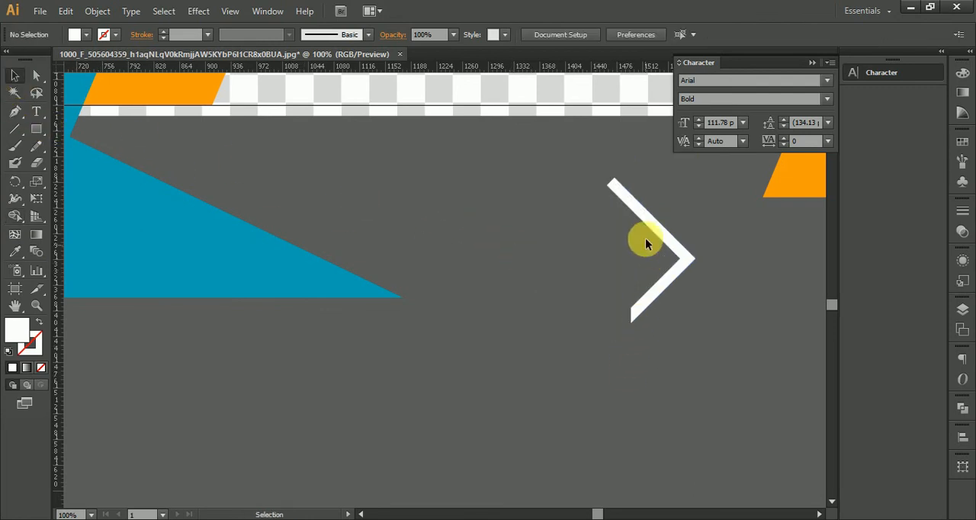
left_click(616, 193)
key("Delete")
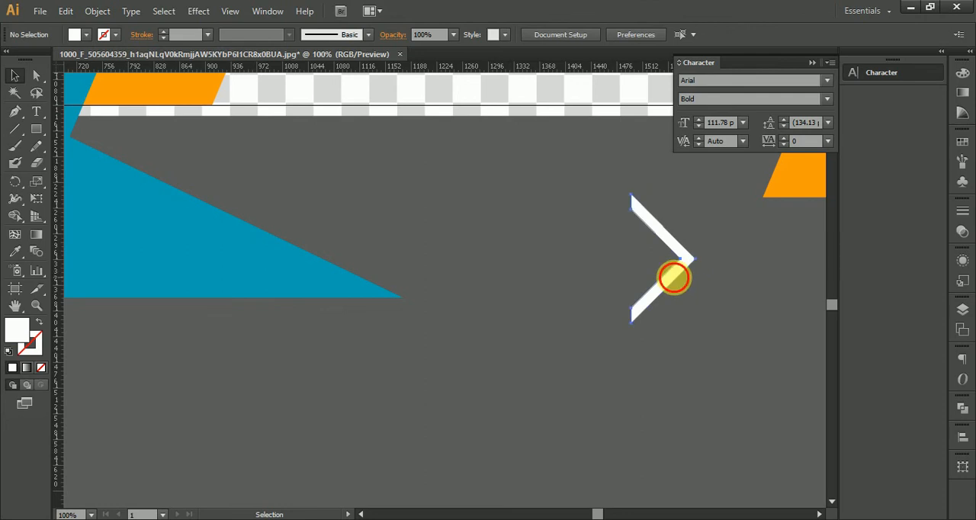
Fill the white chevron with the dark blue sampled from the headline panel and deselect it
left_click(674, 279)
scroll(674, 278, "down", 4)
scroll(544, 292, "up", 1)
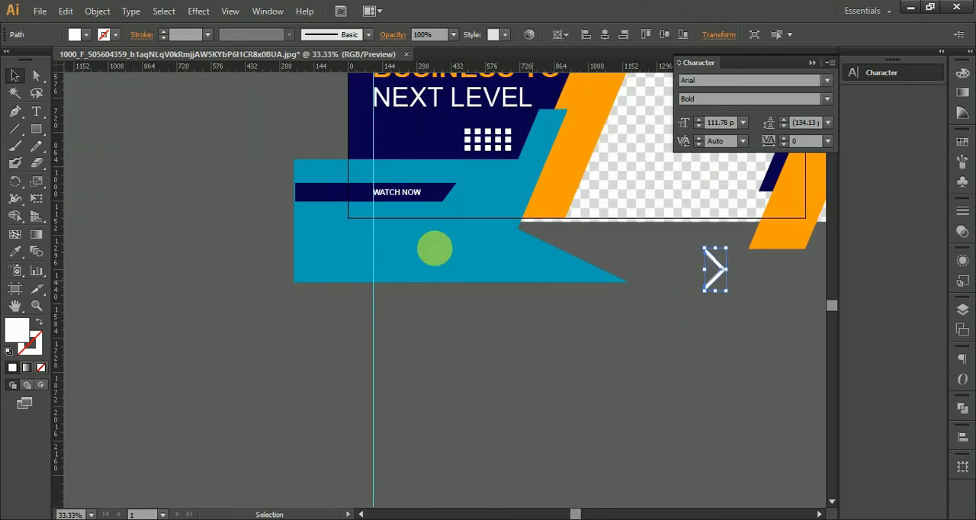
left_click(14, 251)
left_click(420, 149)
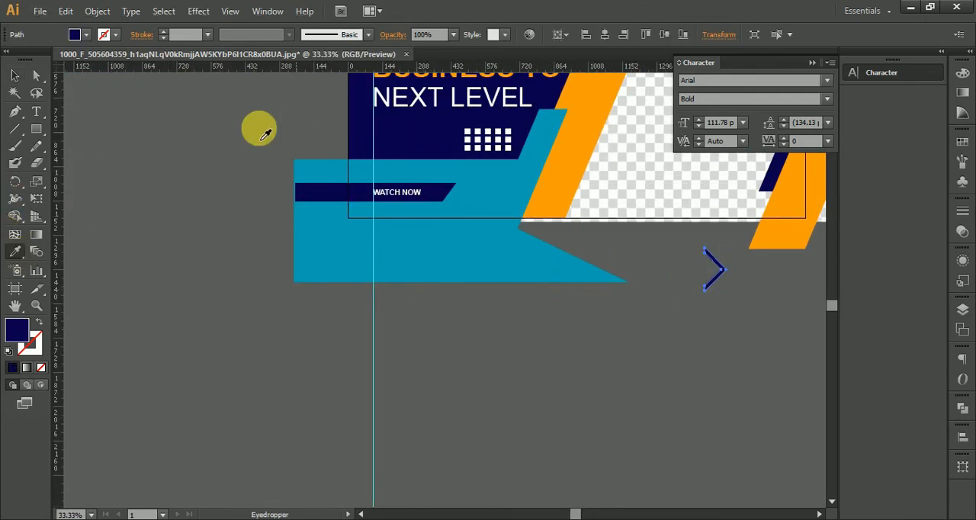
left_click(15, 75)
left_click(69, 120)
Move the dark blue chevron onto the teal shape beside the "WATCH NOW" bar and scale it down to roughly the bar's height
scroll(658, 272, "up", 2)
left_click_drag(766, 309, 402, 316)
scroll(401, 315, "up", 1)
left_click_drag(436, 218, 419, 252)
left_click(687, 403)
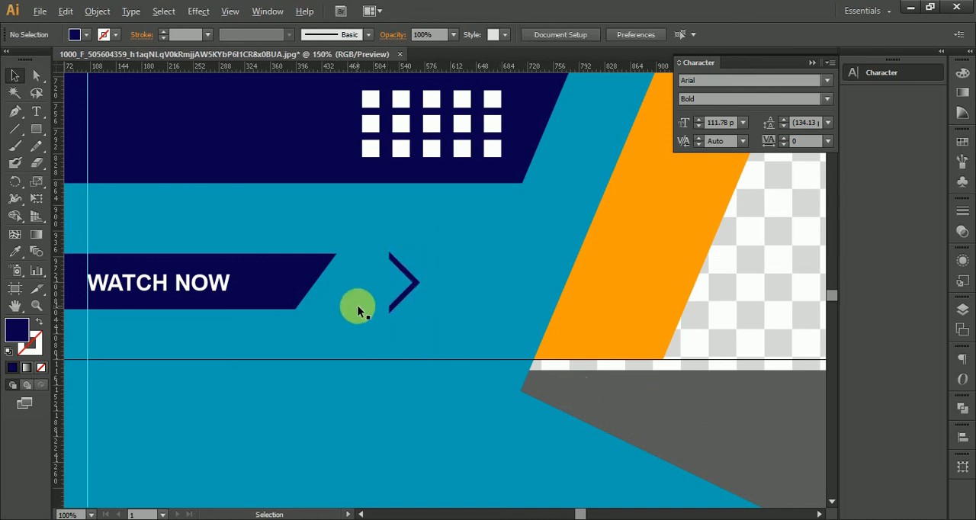
Position the chevron over the slanted end of the "WATCH NOW" bar and match its height to the bar
scroll(358, 308, "up", 1)
left_click_drag(444, 286, 318, 290)
scroll(297, 316, "up", 1)
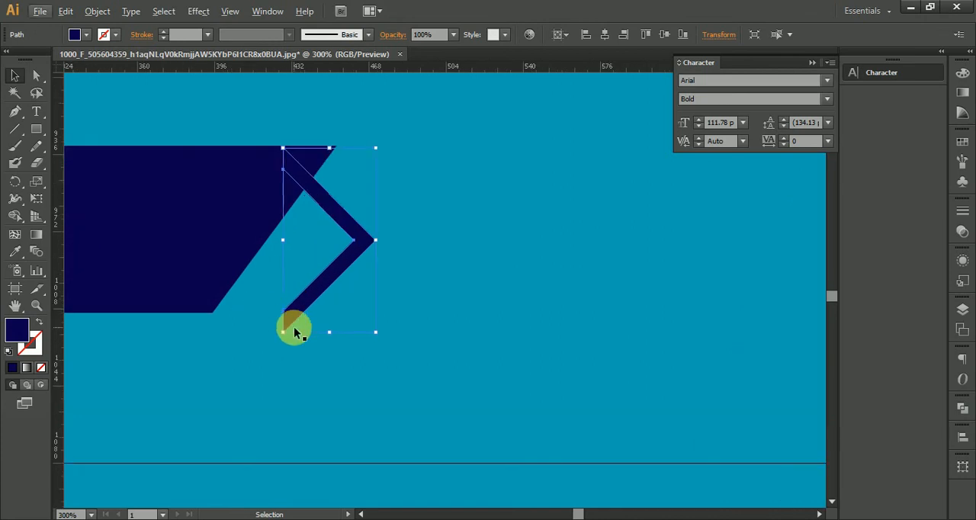
mouse_move(234, 304)
left_mouse_down()
mouse_move(221, 304)
mouse_move(216, 320)
mouse_move(244, 329)
mouse_move(243, 314)
left_mouse_up()
Move the chevron clear of the bar and repeat it into a row of five evenly spaced dark blue chevrons
left_click_drag(274, 239, 656, 242)
key("ctrl+d")
key("ctrl+d")
key("ctrl+d")
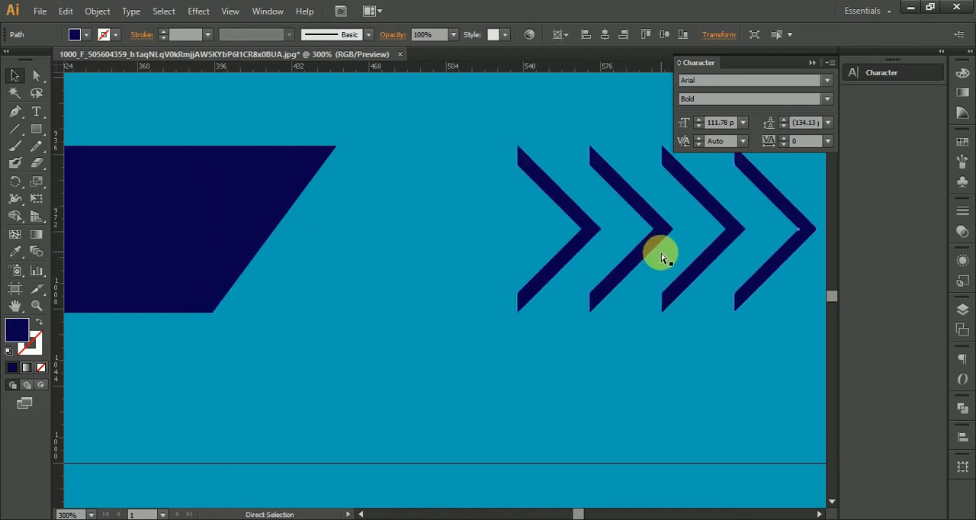
scroll(653, 290, "down", 1)
scroll(654, 290, "down", 2)
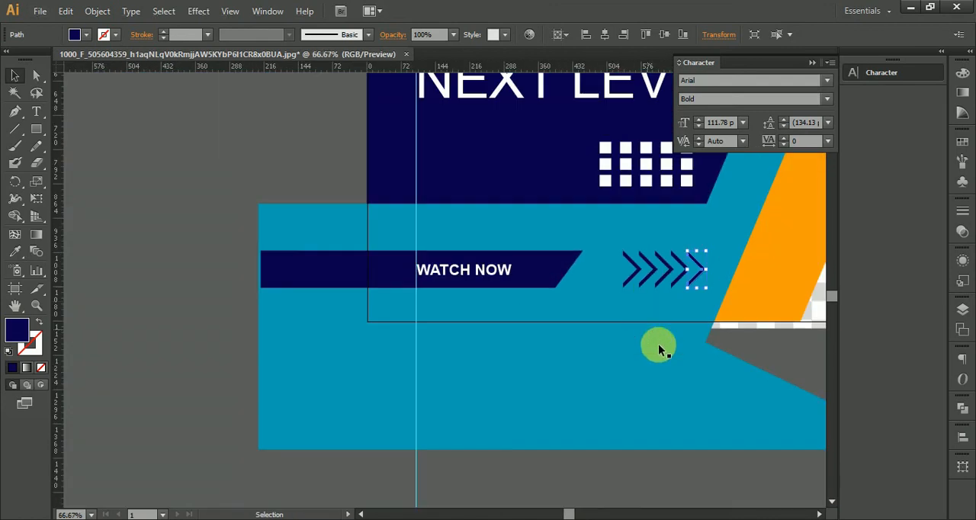
left_click(688, 474)
Examine the overall banner layout and the shapes extending beyond the artboard edges
left_click_drag(719, 475, 505, 462)
scroll(506, 462, "down", 2)
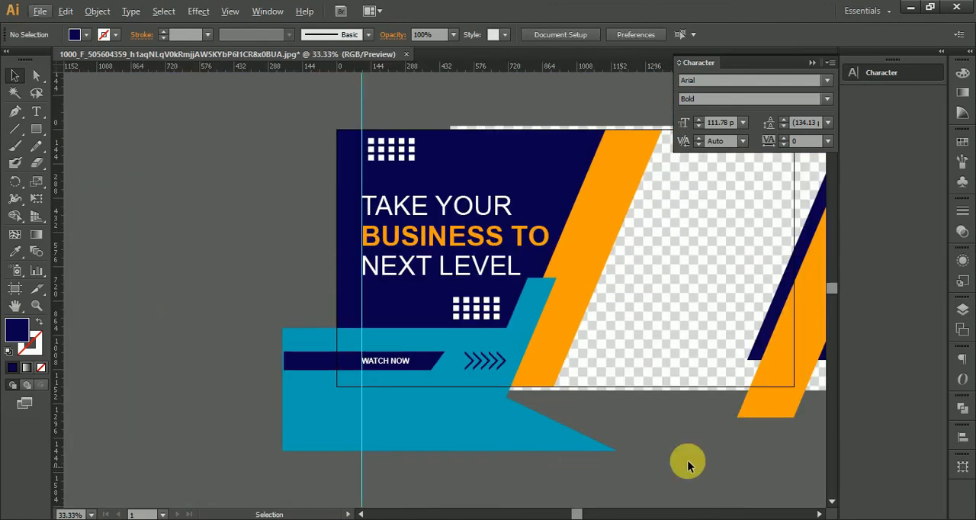
left_click_drag(687, 462, 492, 453)
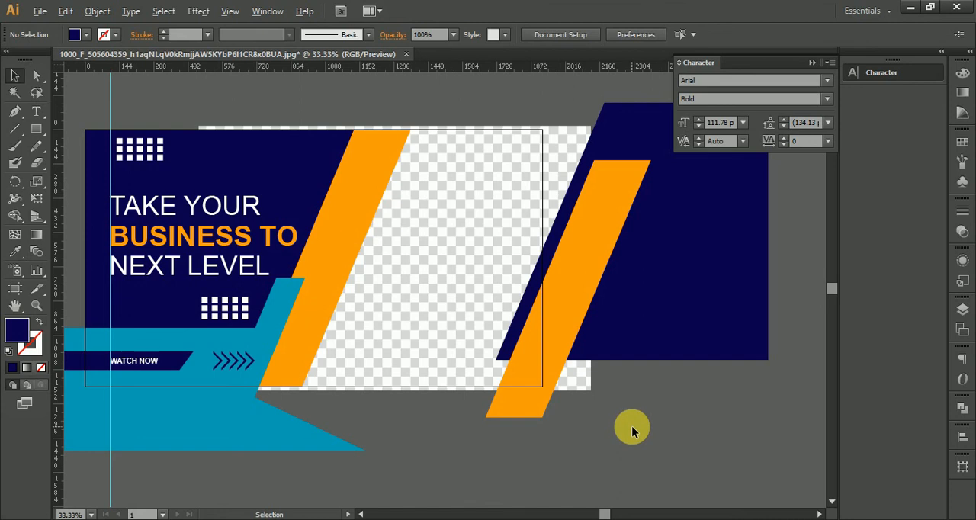
left_click_drag(570, 472, 630, 459)
scroll(631, 457, "down", 1)
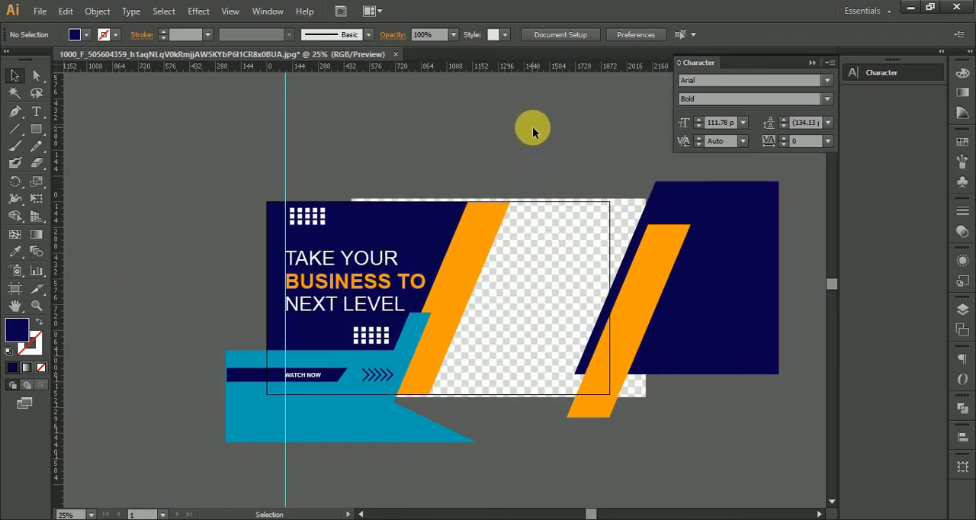
left_click_drag(735, 455, 626, 403)
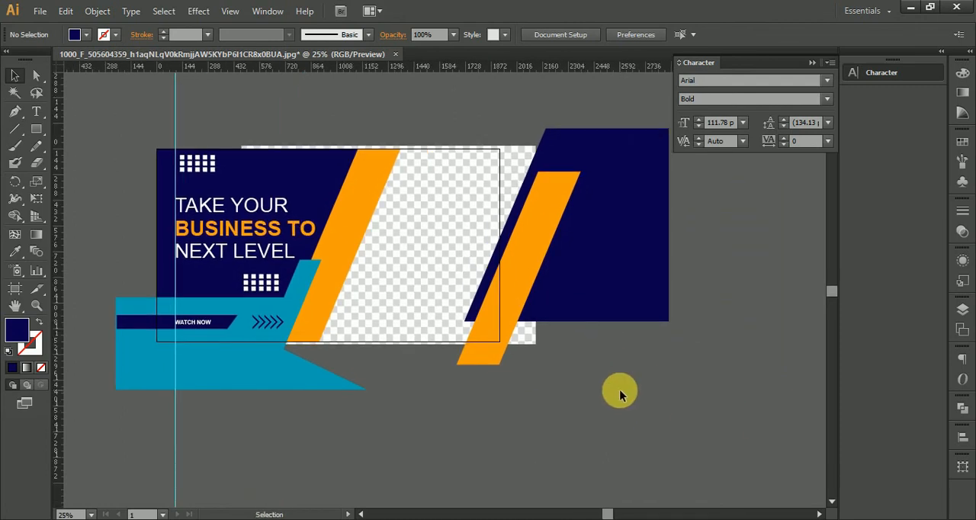
left_click(403, 218)
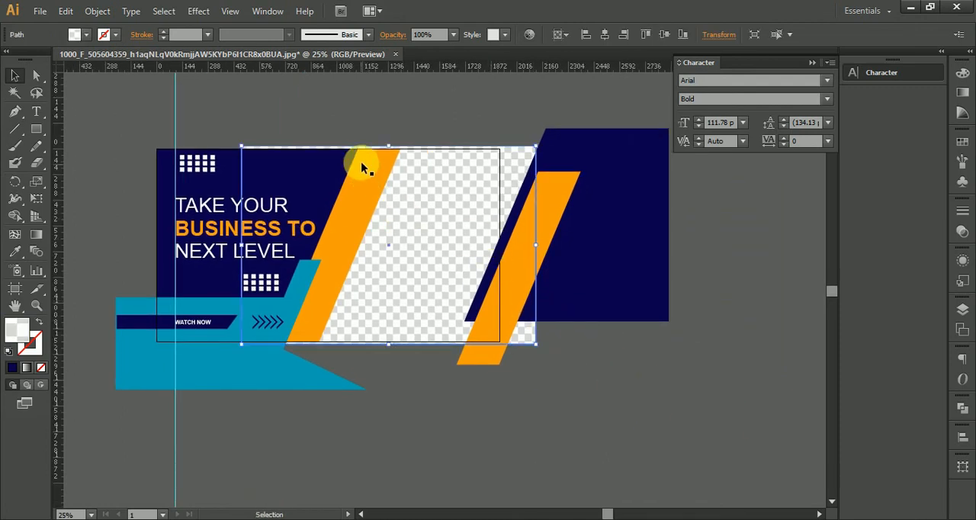
left_click(350, 125)
Create a 1920 by 1080 px rectangle and center it horizontally and vertically on the artboard
left_click(35, 129)
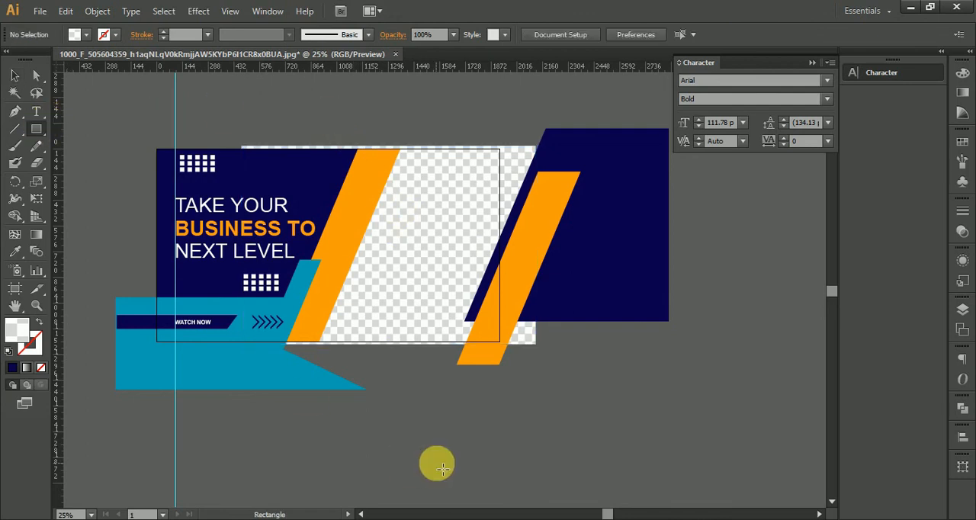
left_click(437, 468)
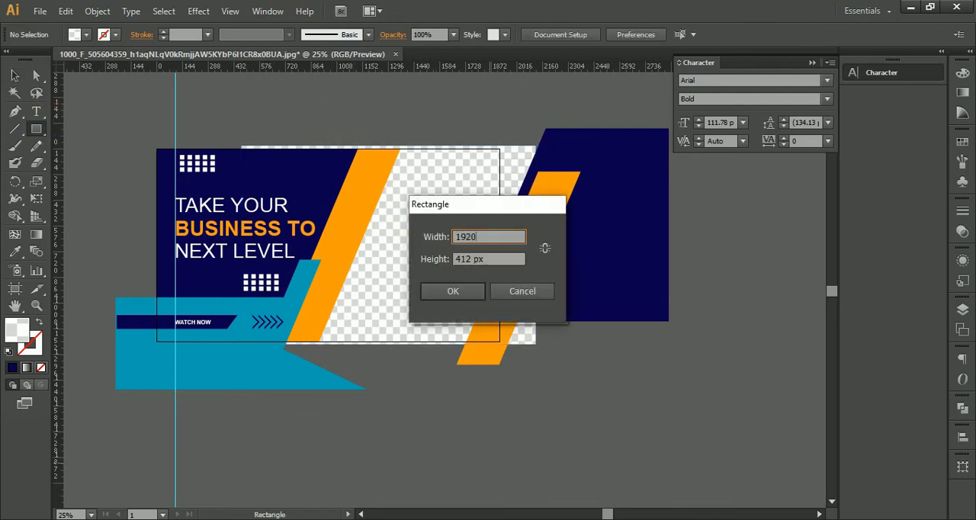
left_click_drag(490, 259, 438, 267)
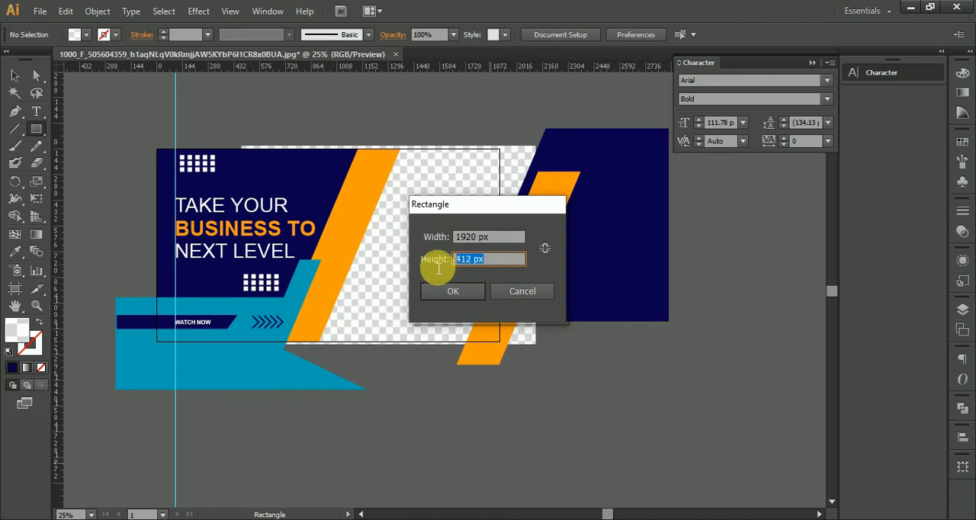
left_click(461, 288)
left_click(604, 35)
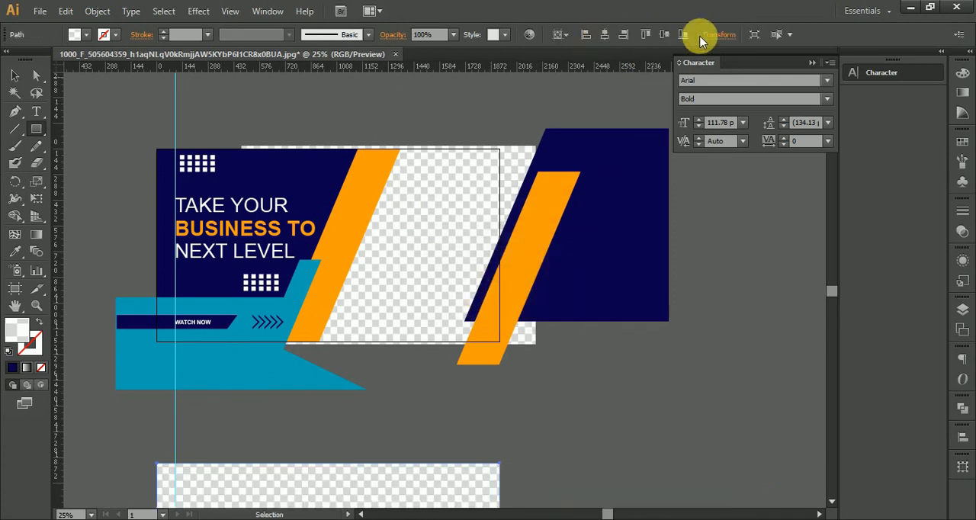
left_click(666, 34)
Select all the artwork and make a clipping mask from the artboard-sized rectangle to trim the overhanging shapes
left_click(14, 74)
left_click_drag(107, 110, 663, 412)
left_click(306, 111)
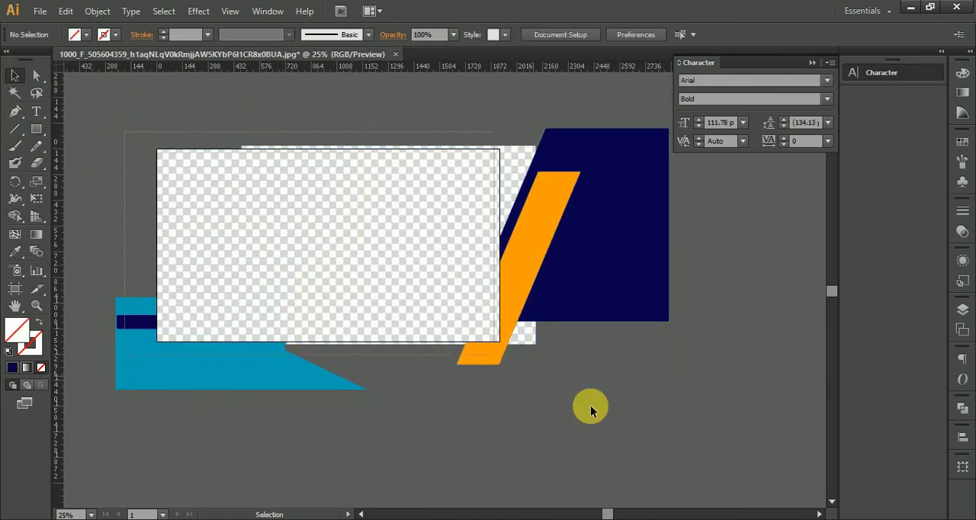
key("ctrl+a")
right_click(387, 221)
left_click(412, 307)
left_click(617, 418)
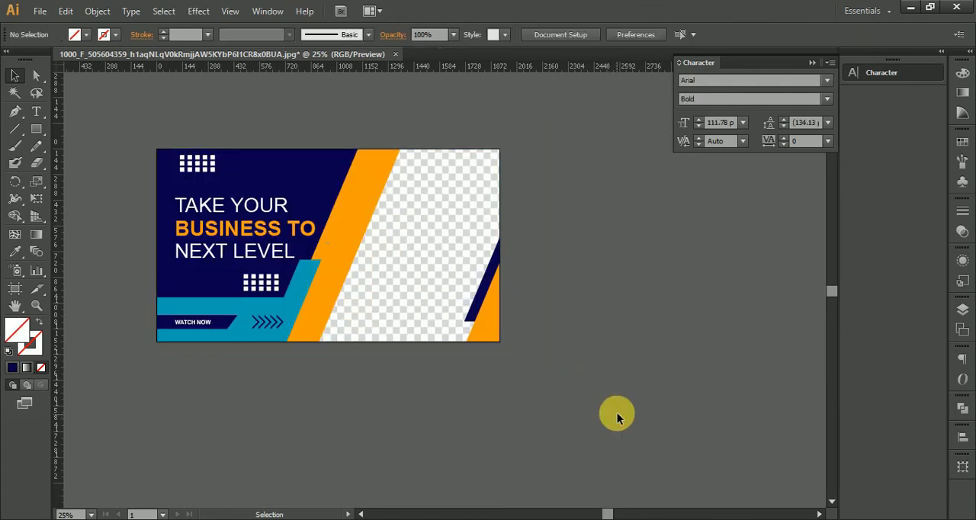
left_click_drag(576, 412, 669, 447)
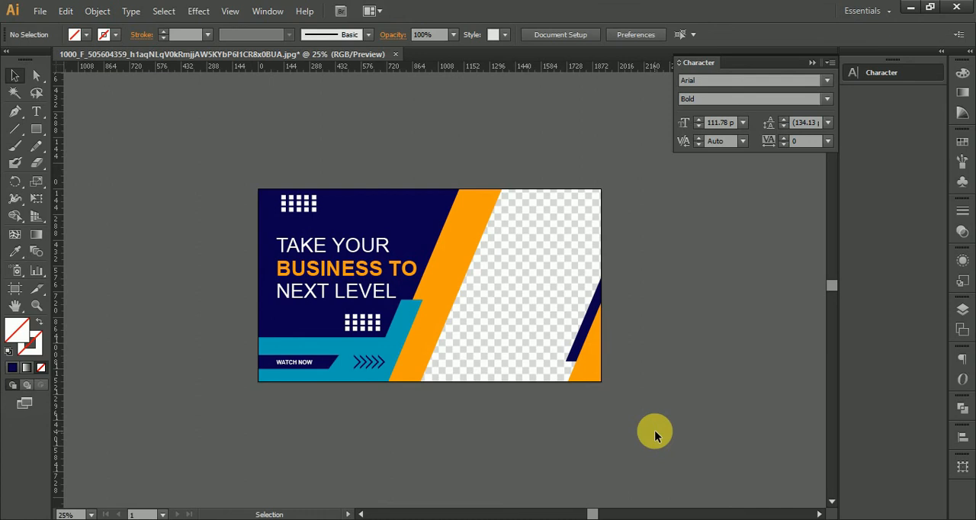